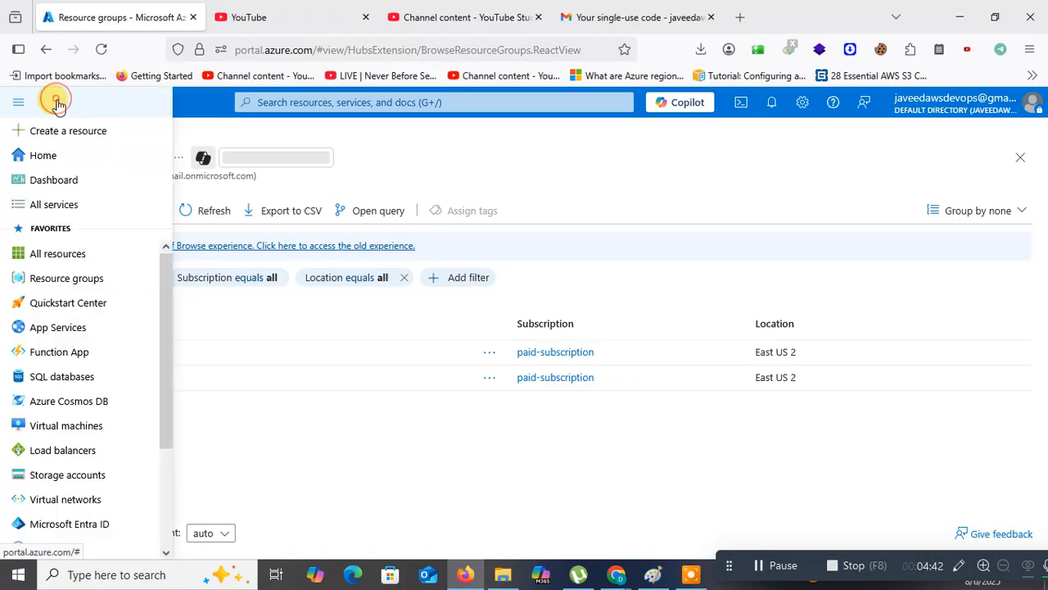
- Close the portal menu, go back Home, and open the Virtual machines list
click(211, 97)
click(16, 131)
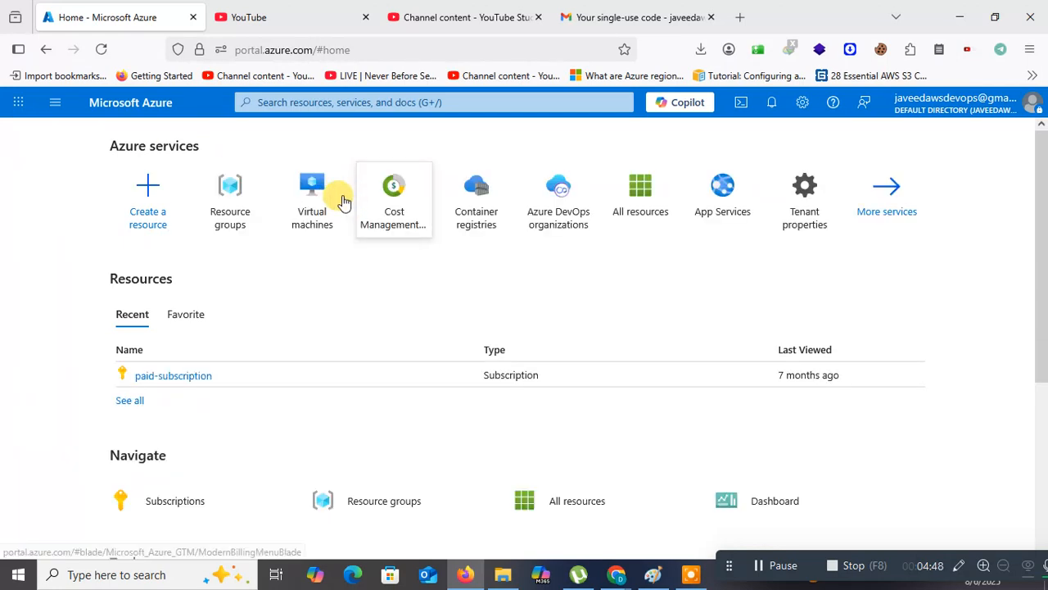
click(301, 177)
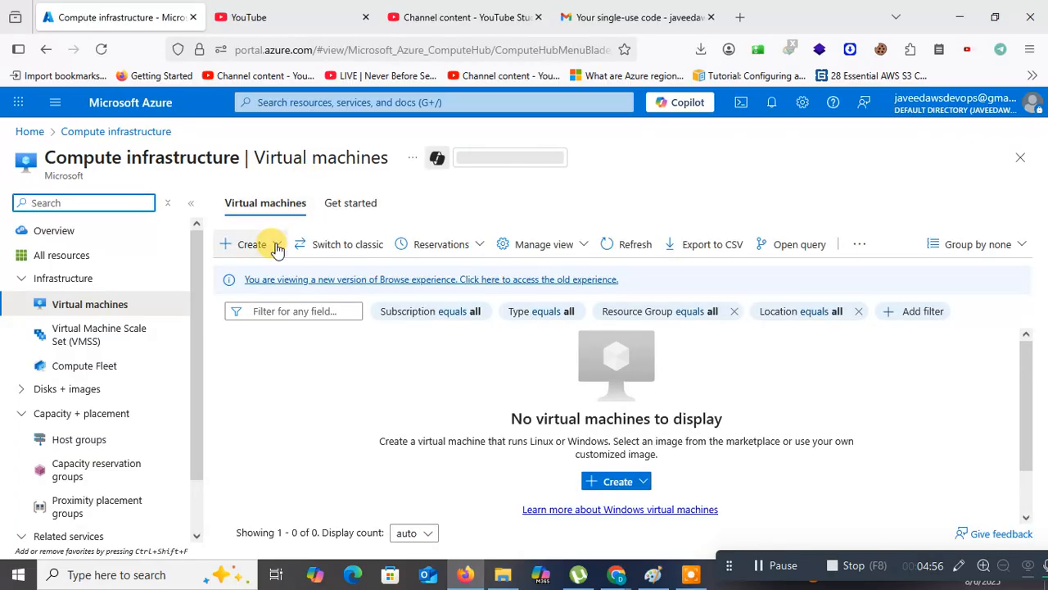
- Choose + Create > Virtual machine to begin a new single VM
click(275, 246)
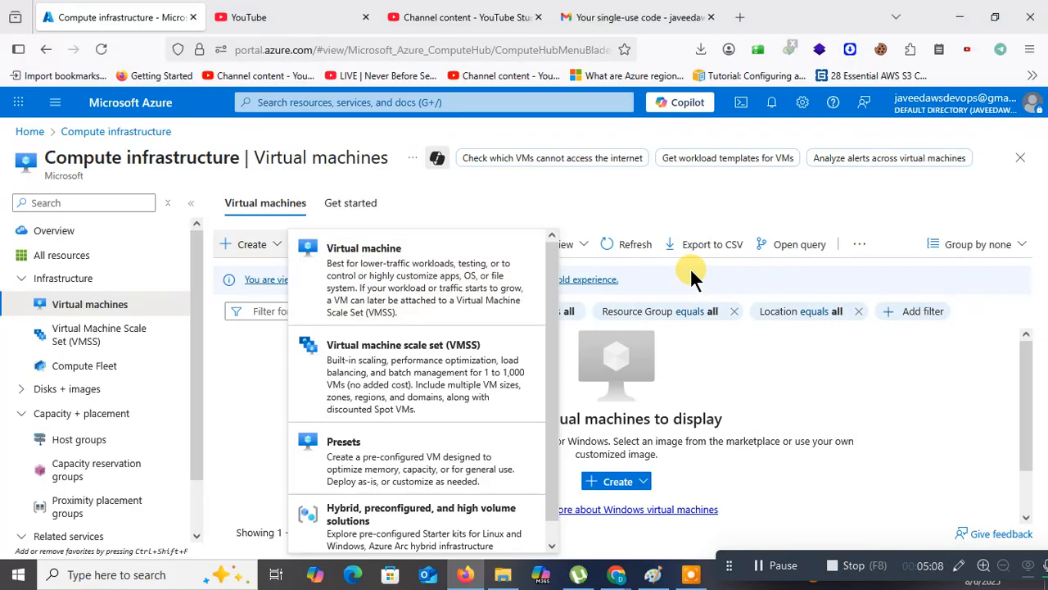
click(427, 281)
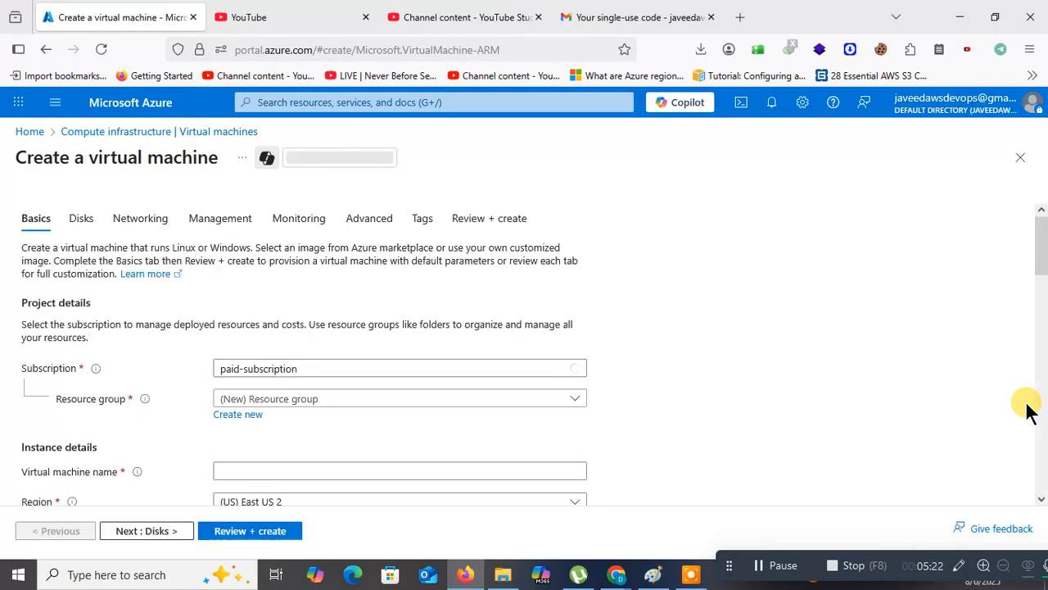
- Check the resource group list and name the virtual machine vmscale
click(573, 400)
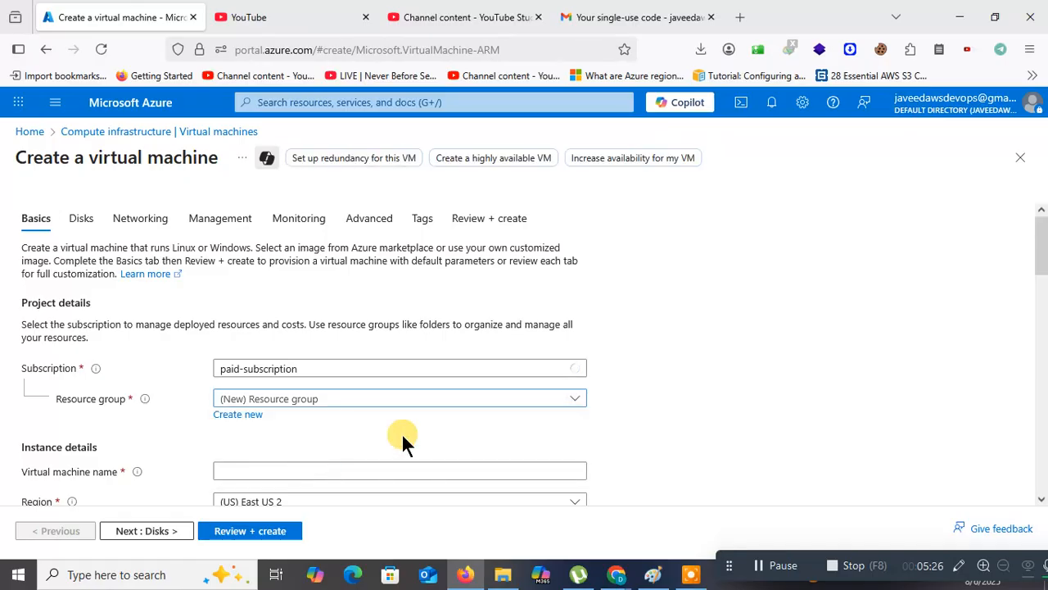
scroll(573, 393, down, 2)
click(288, 366)
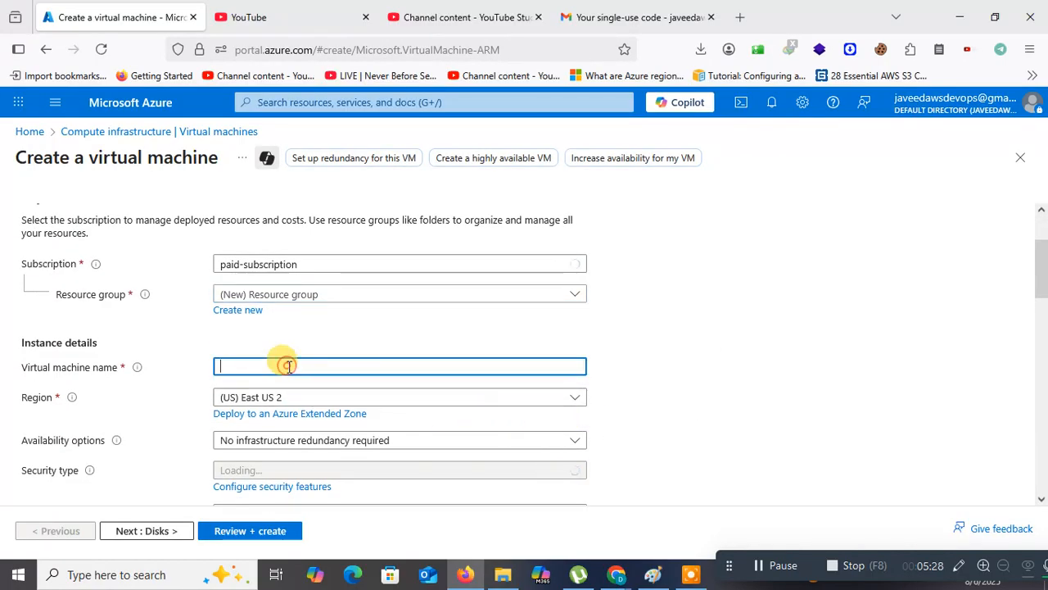
text(v)
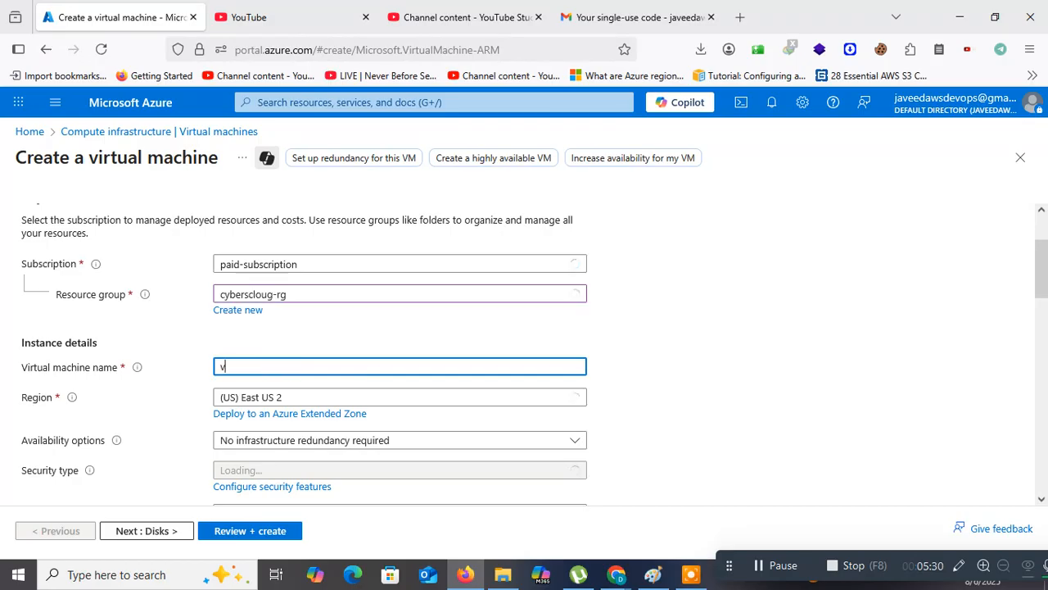
text(msca)
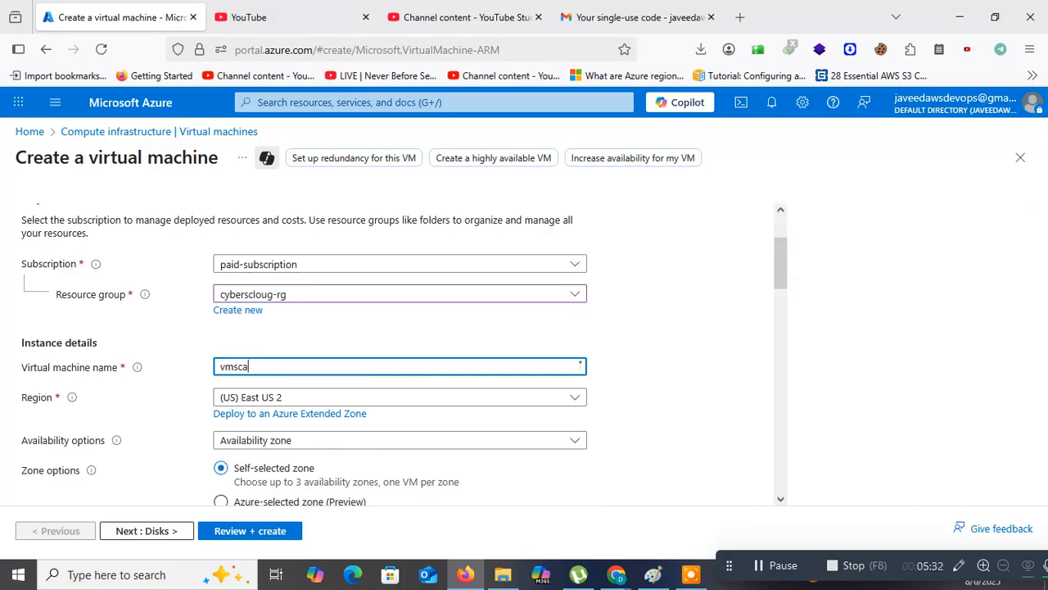
text(le)
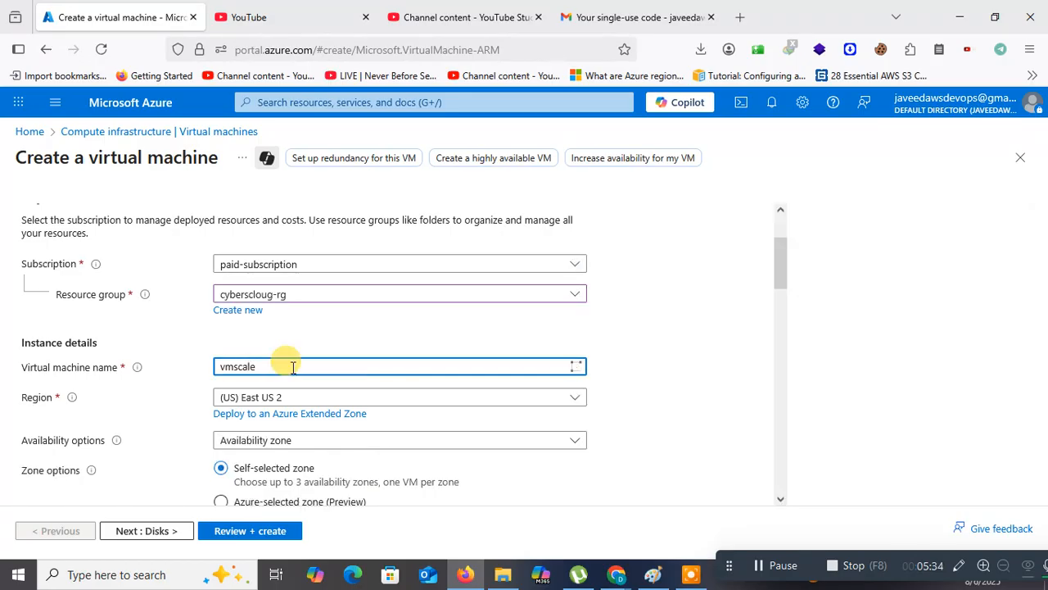
- Set No infrastructure redundancy, Standard security type and the Windows Server 2019 Datacenter image
scroll(459, 348, down, 1)
click(569, 339)
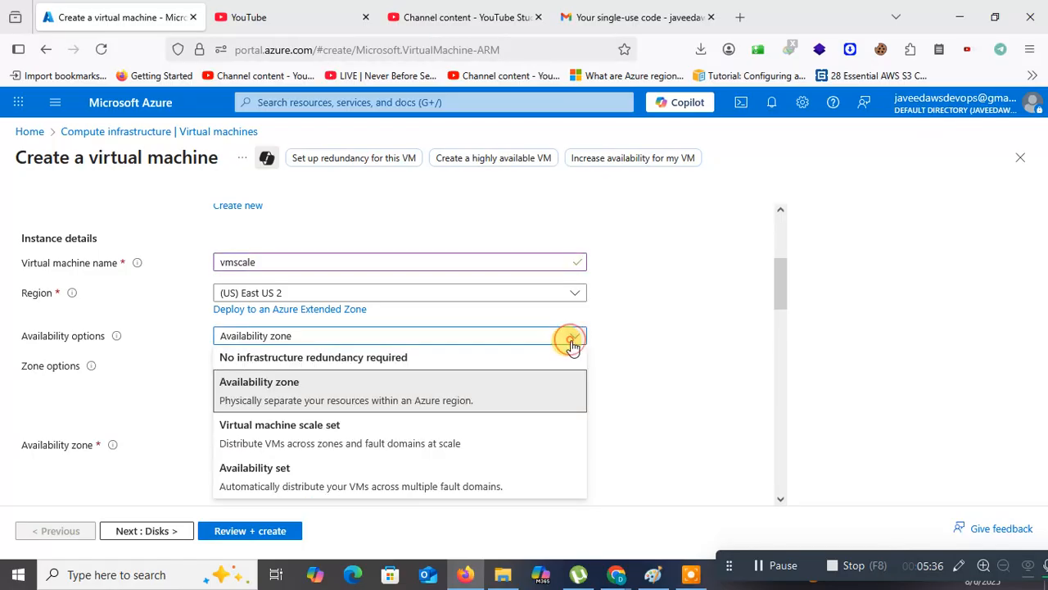
click(282, 360)
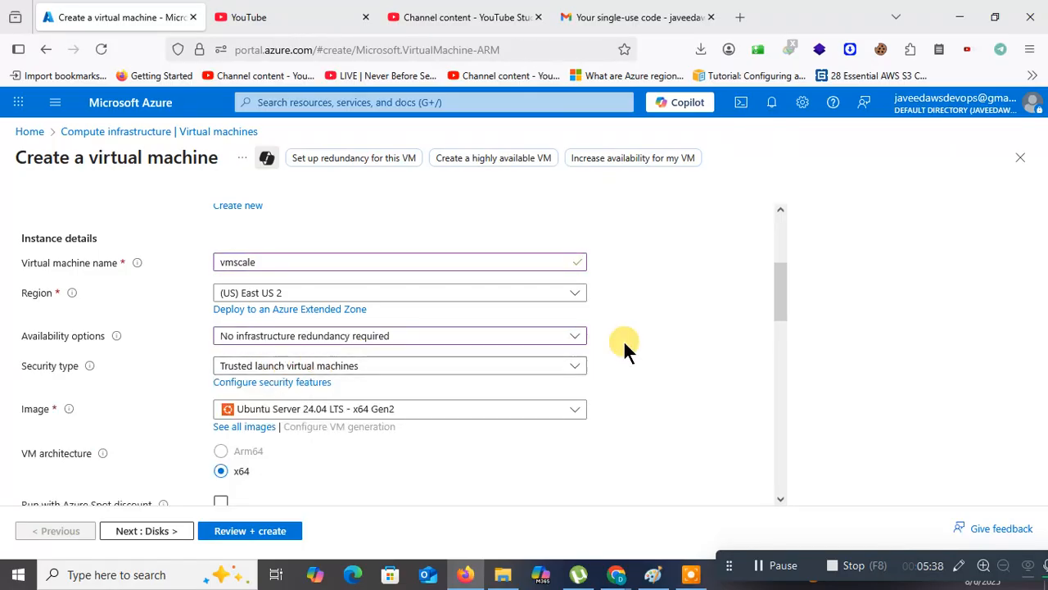
click(565, 368)
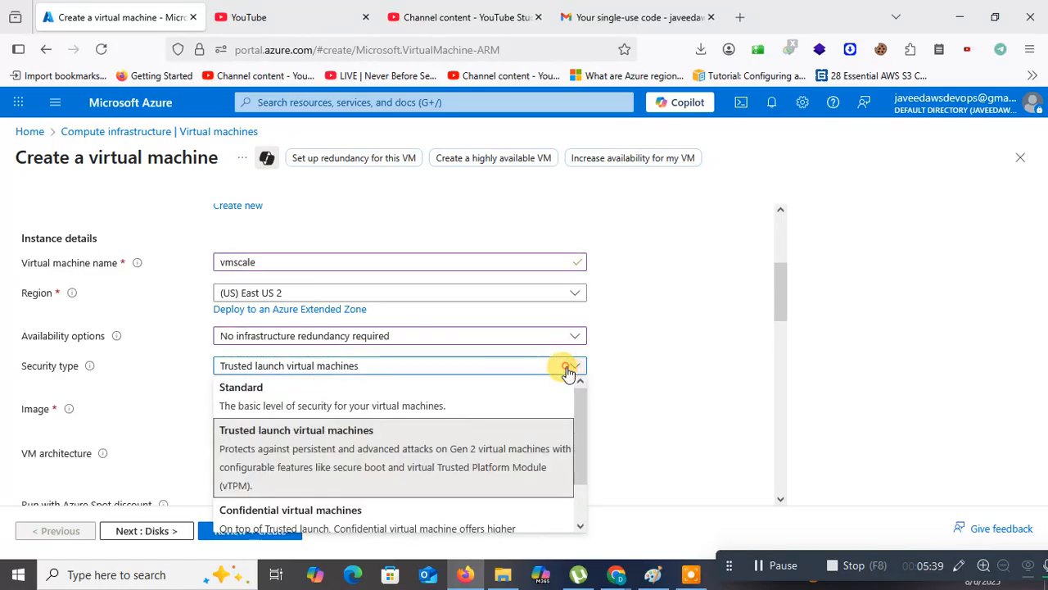
click(283, 397)
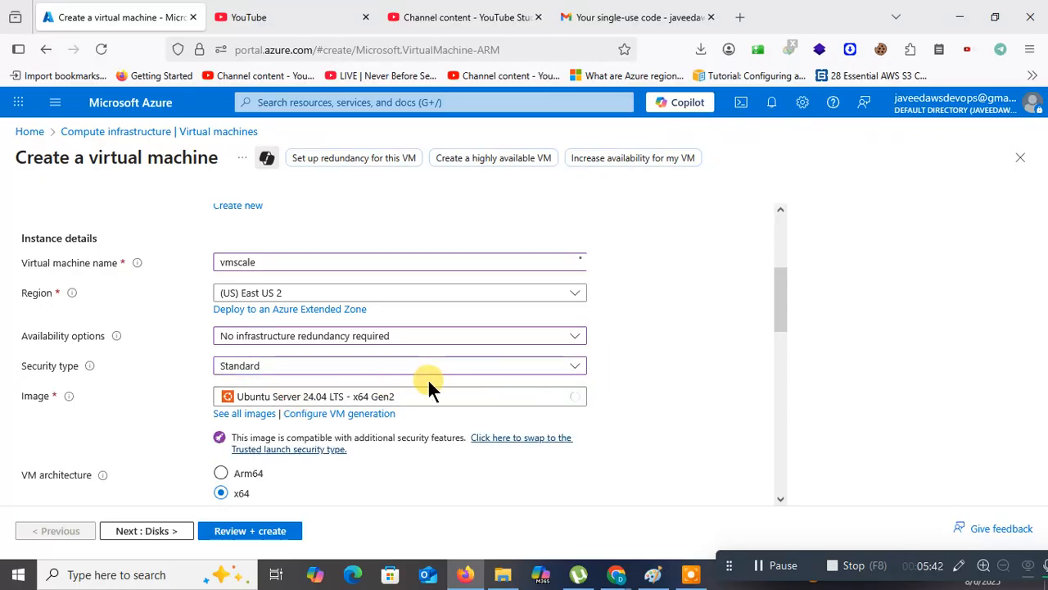
click(574, 397)
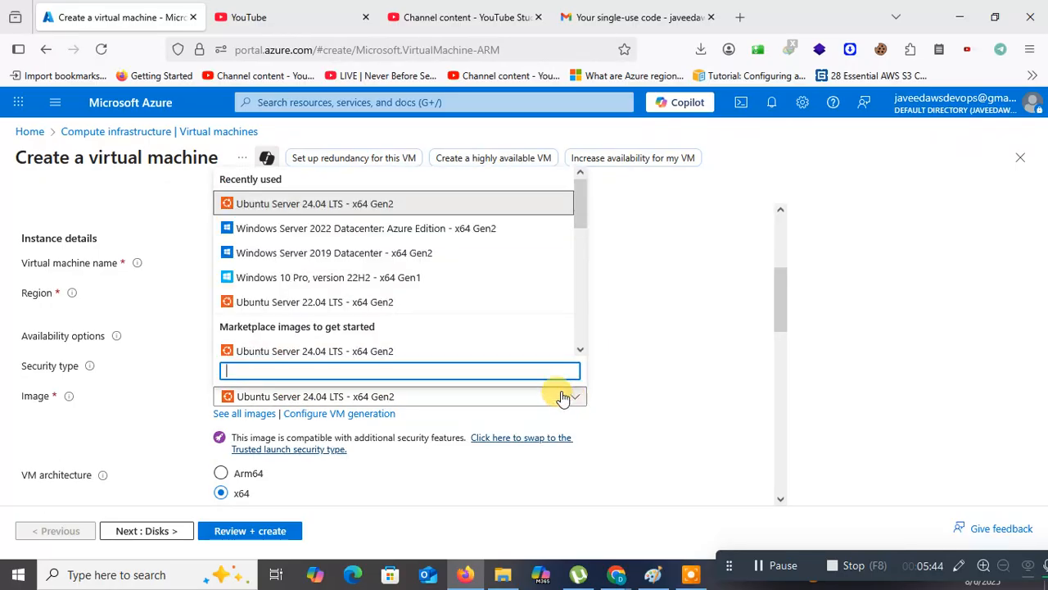
click(375, 254)
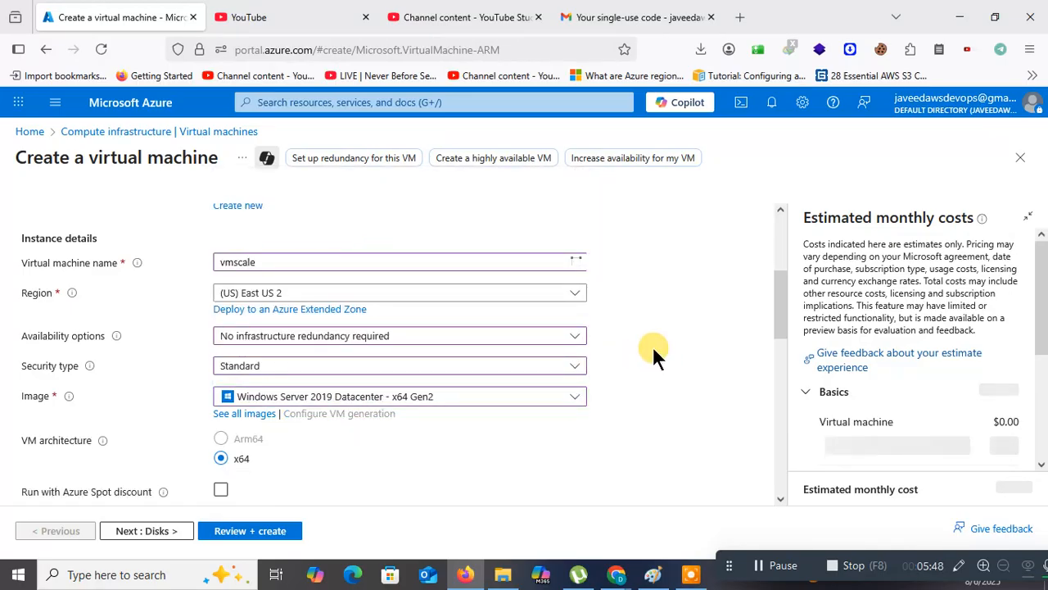
scroll(652, 346, down, 5)
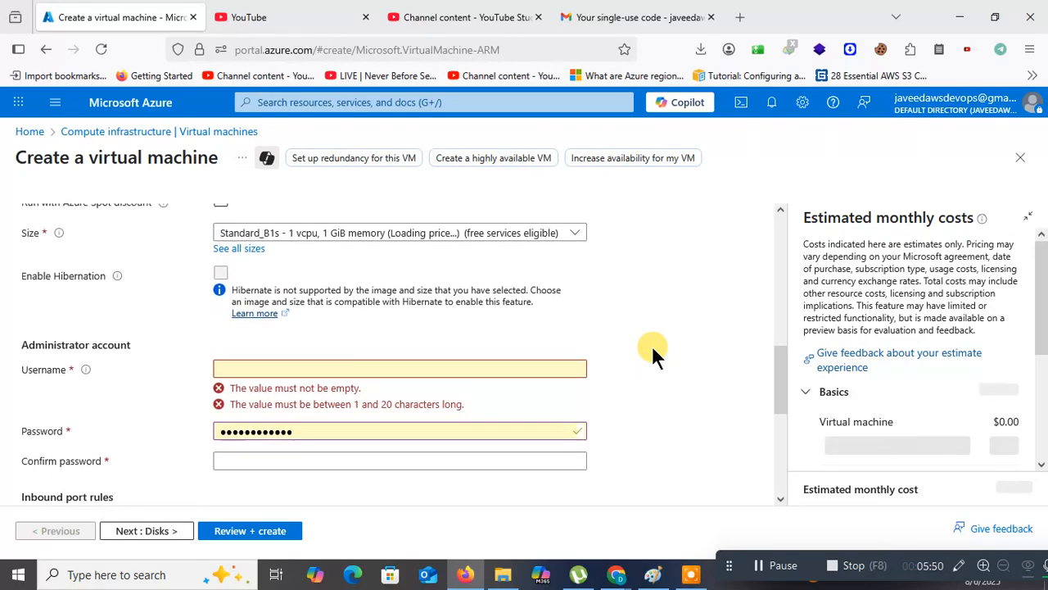
scroll(652, 345, up, 2)
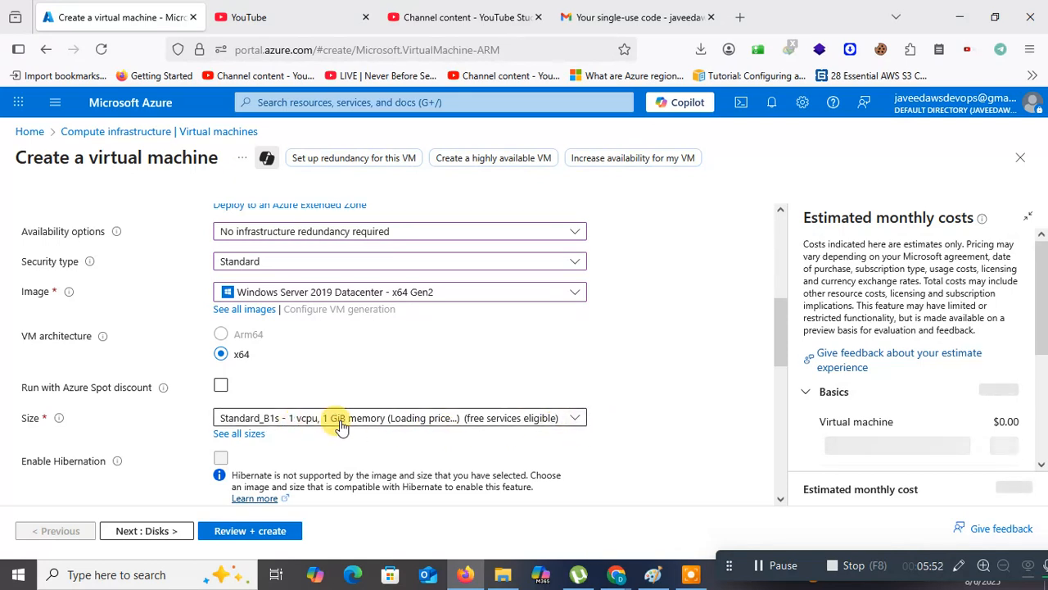
scroll(590, 397, down, 1)
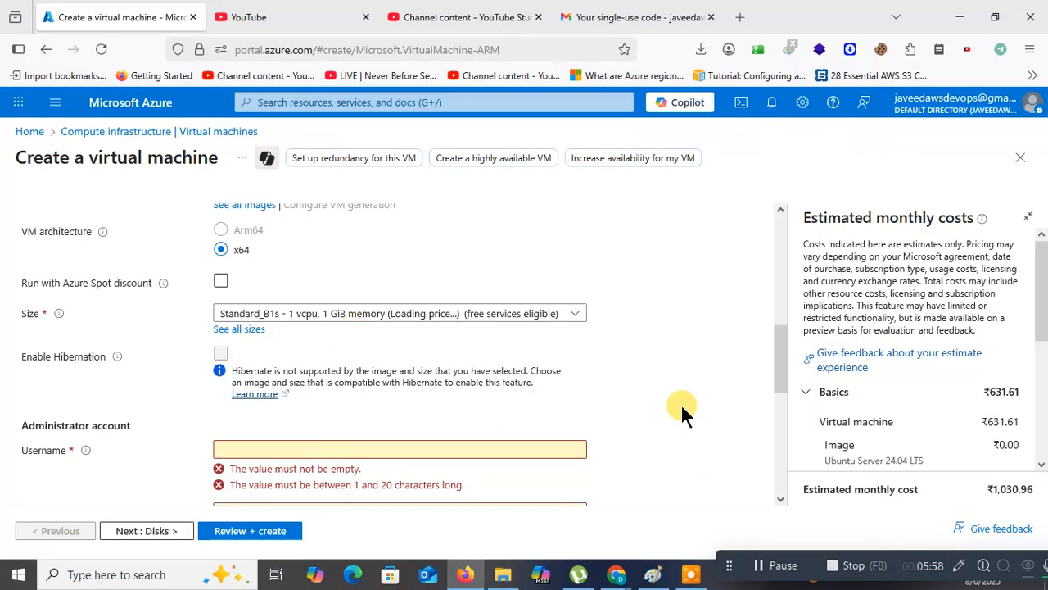
scroll(647, 405, down, 2)
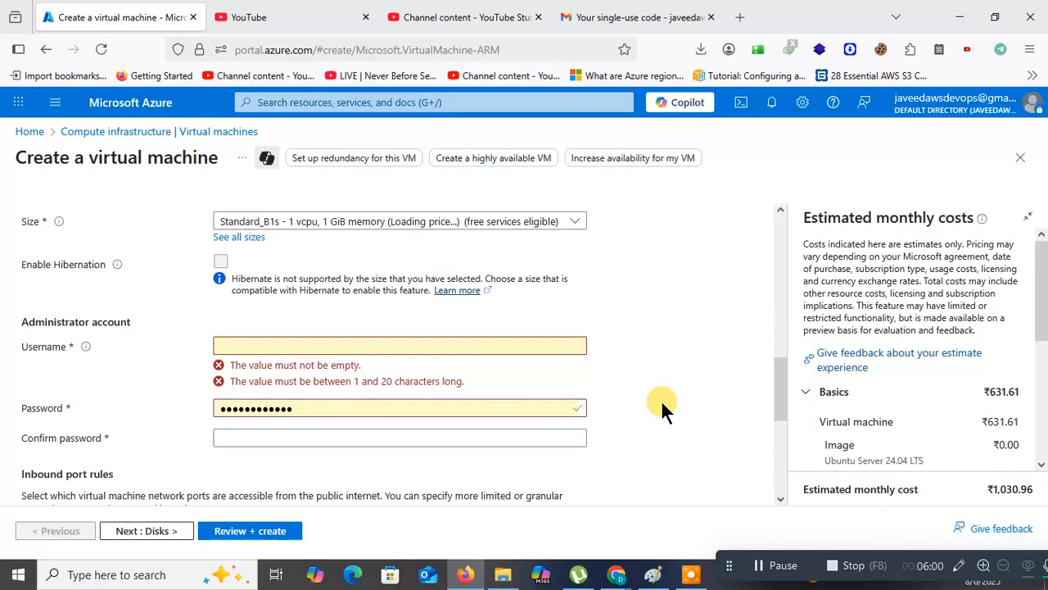
scroll(661, 400, down, 1)
- Open Notepad, type the administrator password there, and copy it
key(super+r)
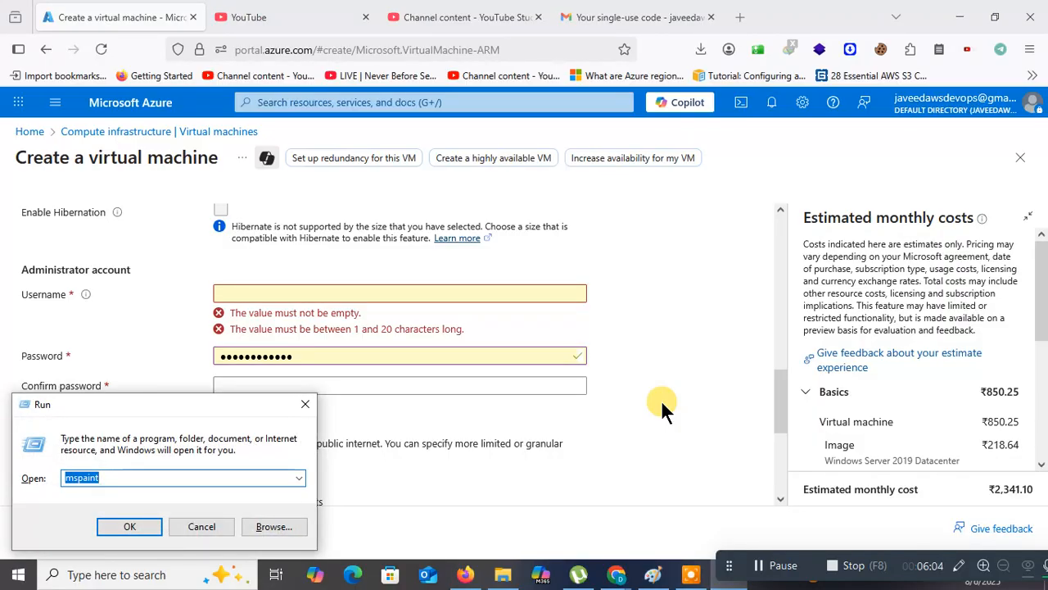
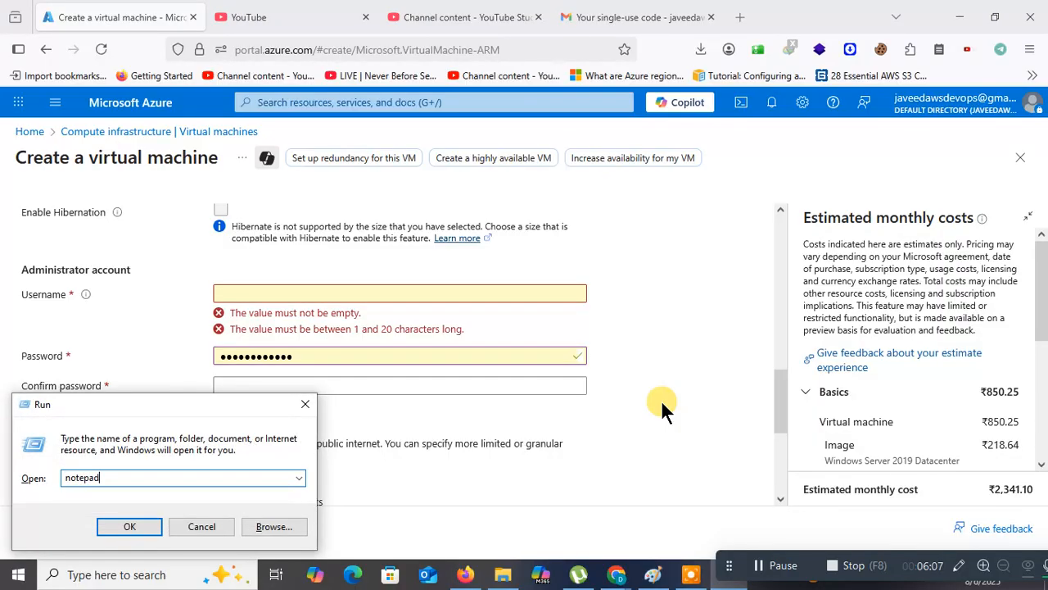
key(Return)
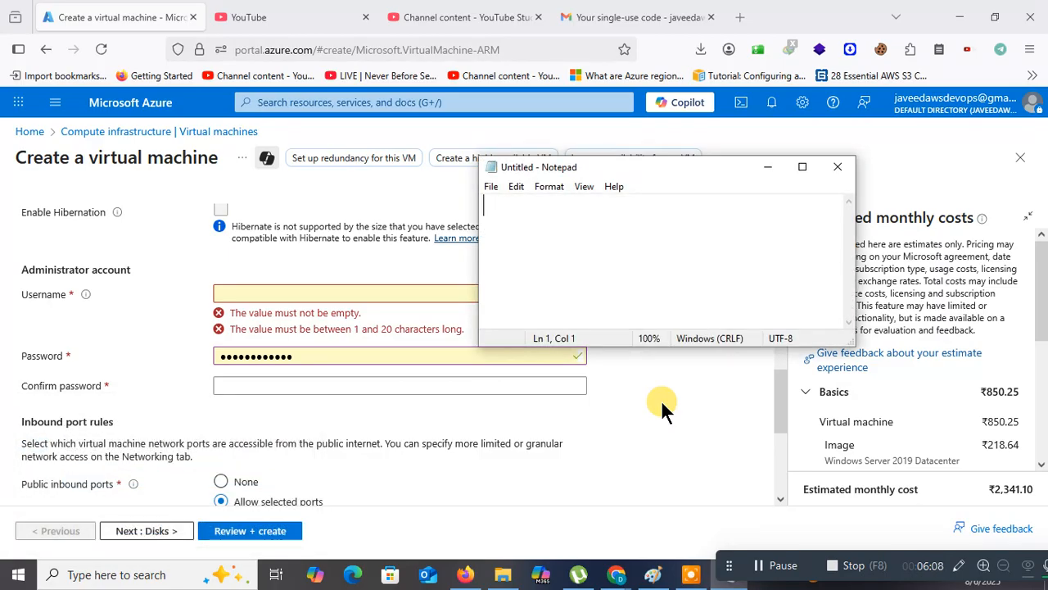
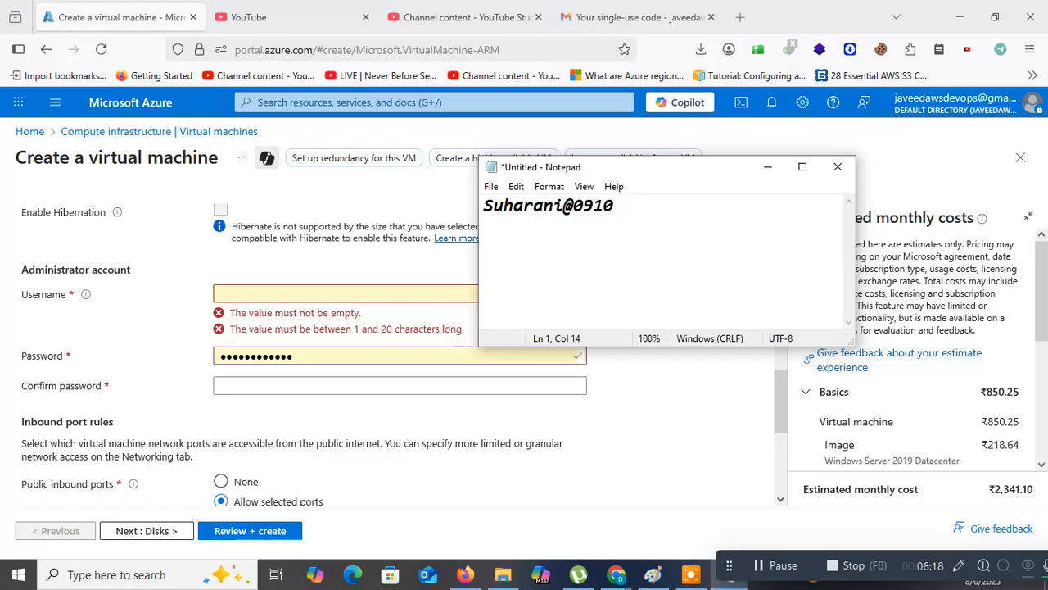
drag(642, 208, 487, 205)
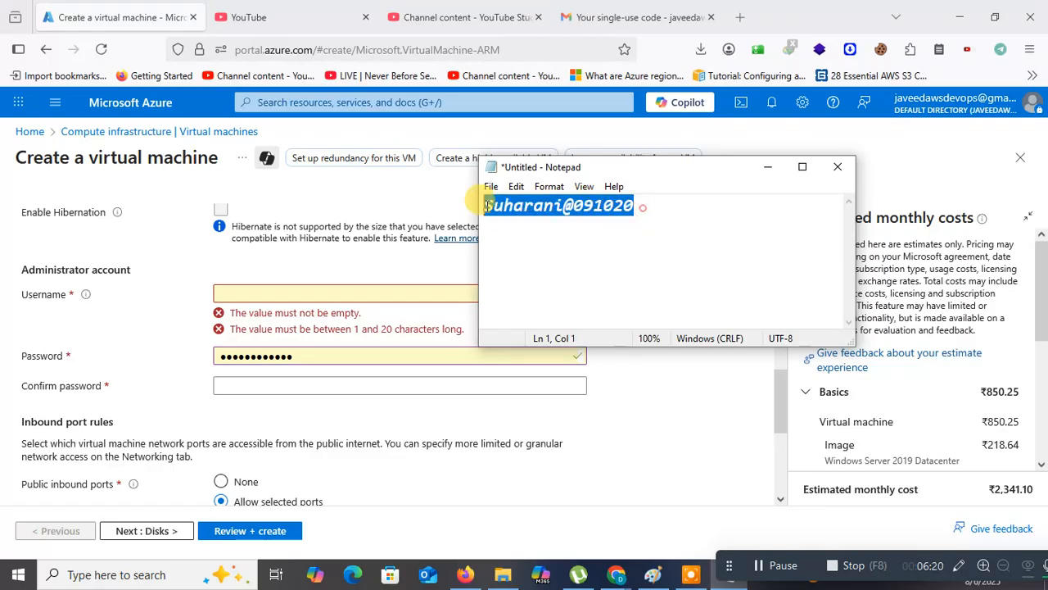
right_click(489, 207)
click(520, 256)
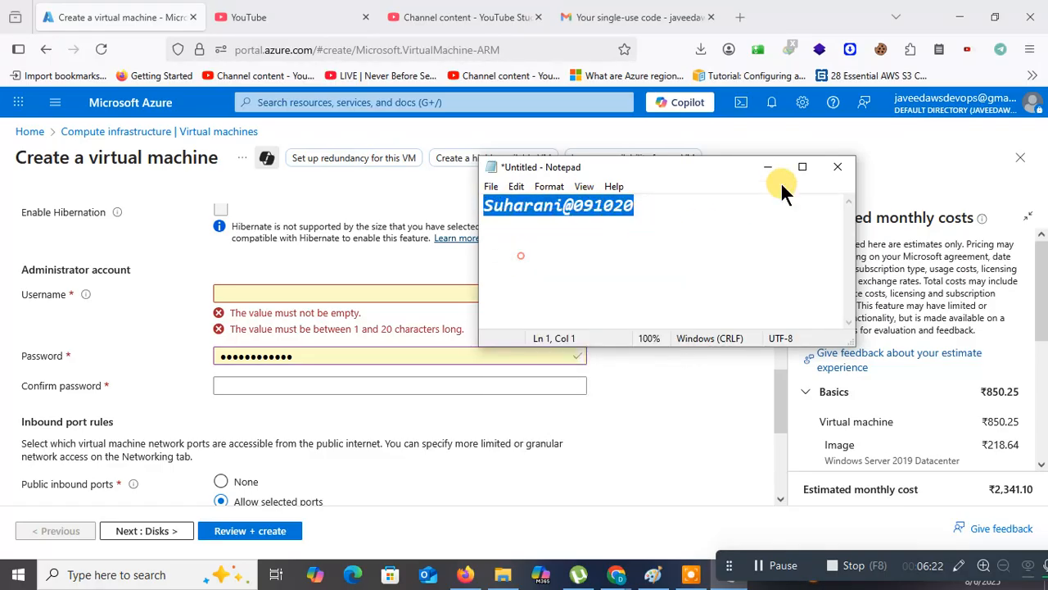
- Minimize Notepad and fill the administrator username from a saved autofill entry
click(770, 163)
drag(307, 365, 102, 350)
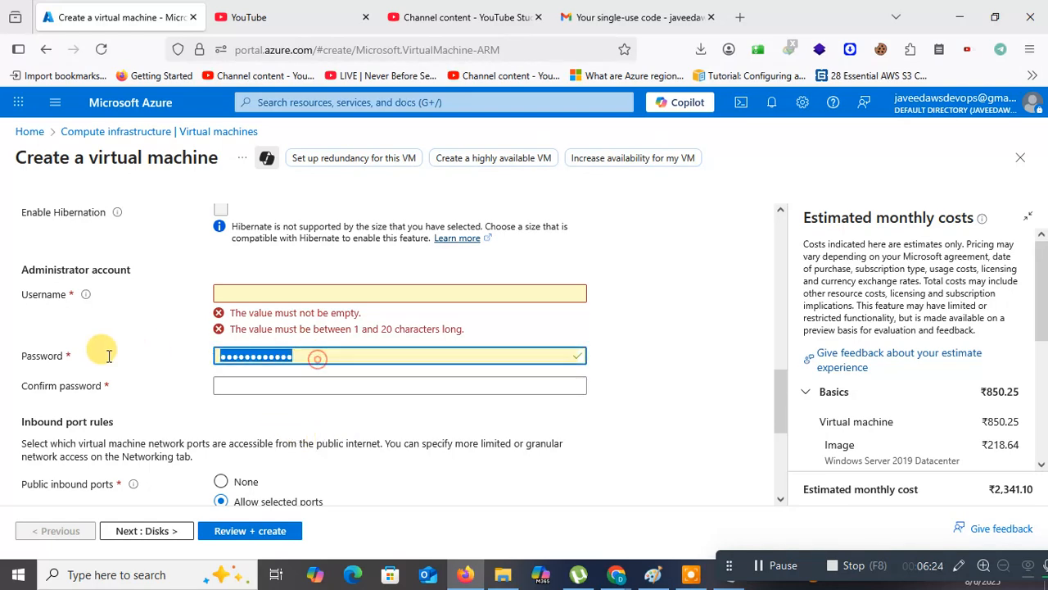
click(291, 295)
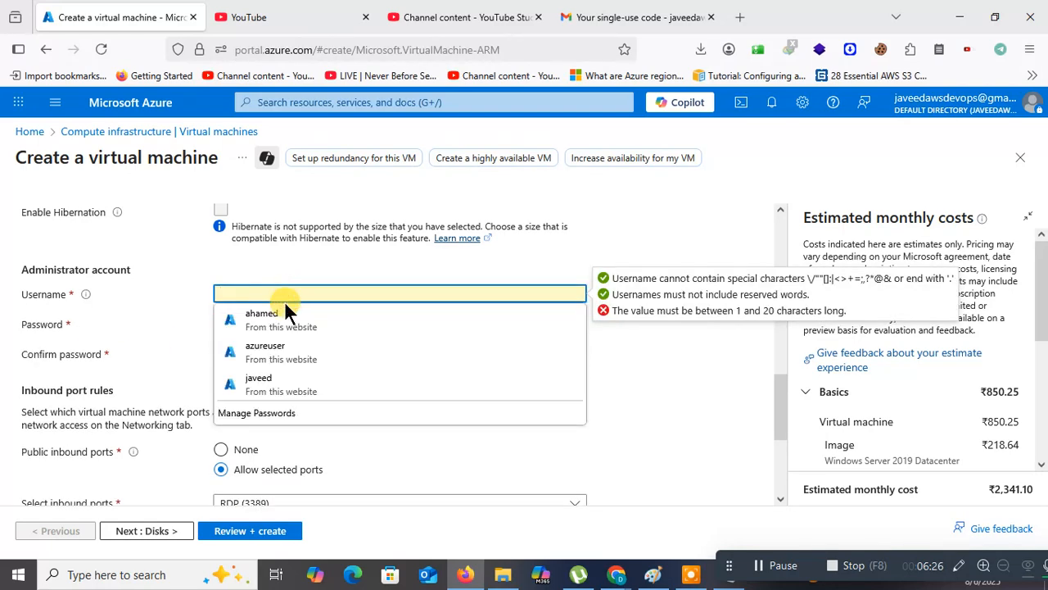
click(258, 383)
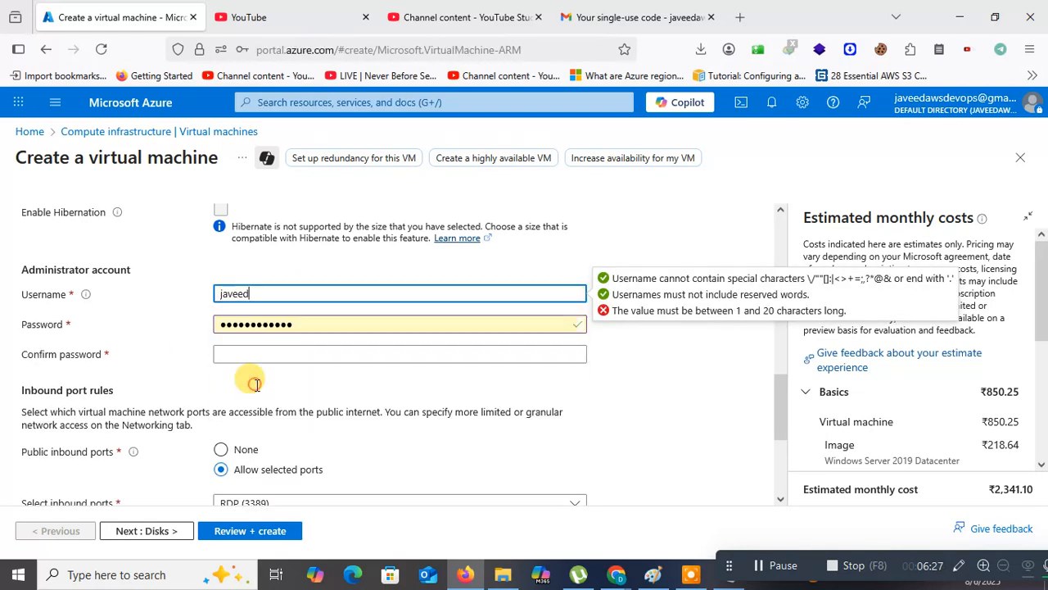
- Paste the copied password into Password and Confirm password, then continue to Disks
drag(328, 323, 152, 321)
right_click(334, 321)
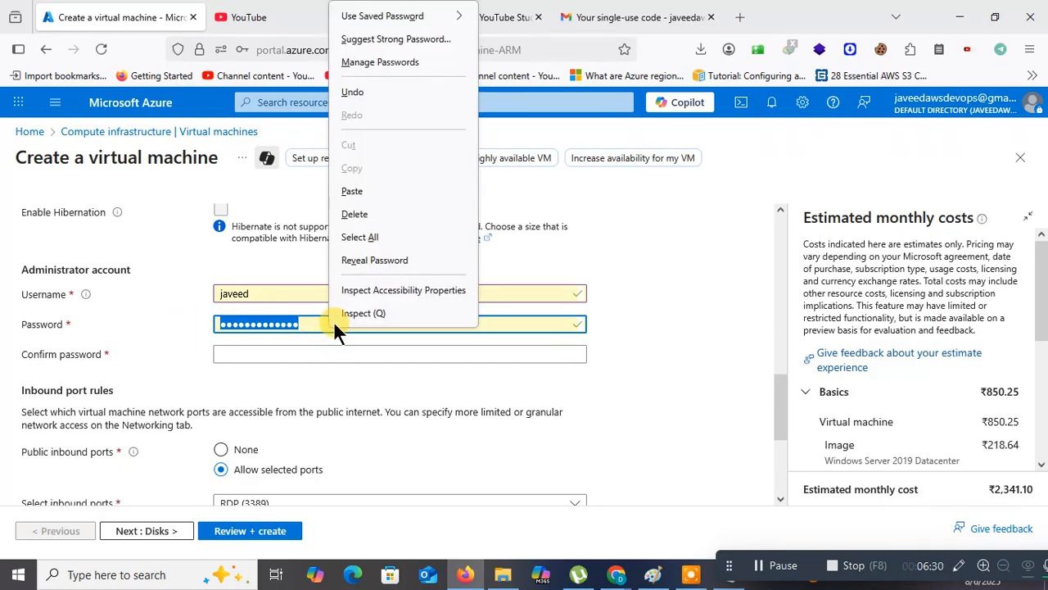
click(351, 191)
click(298, 352)
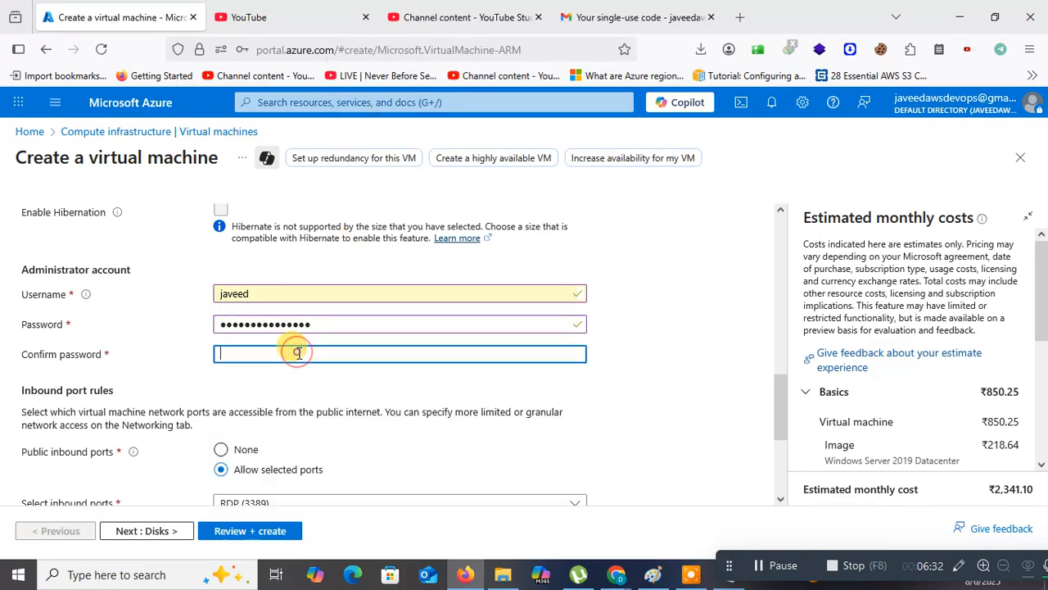
right_click(294, 350)
click(326, 211)
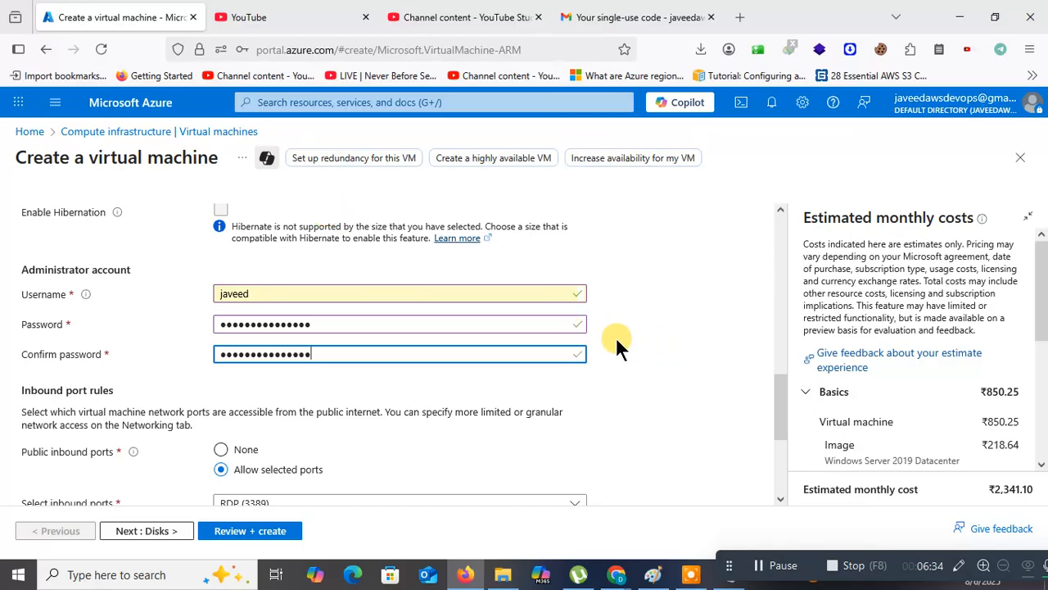
scroll(619, 339, down, 2)
scroll(573, 334, up, 1)
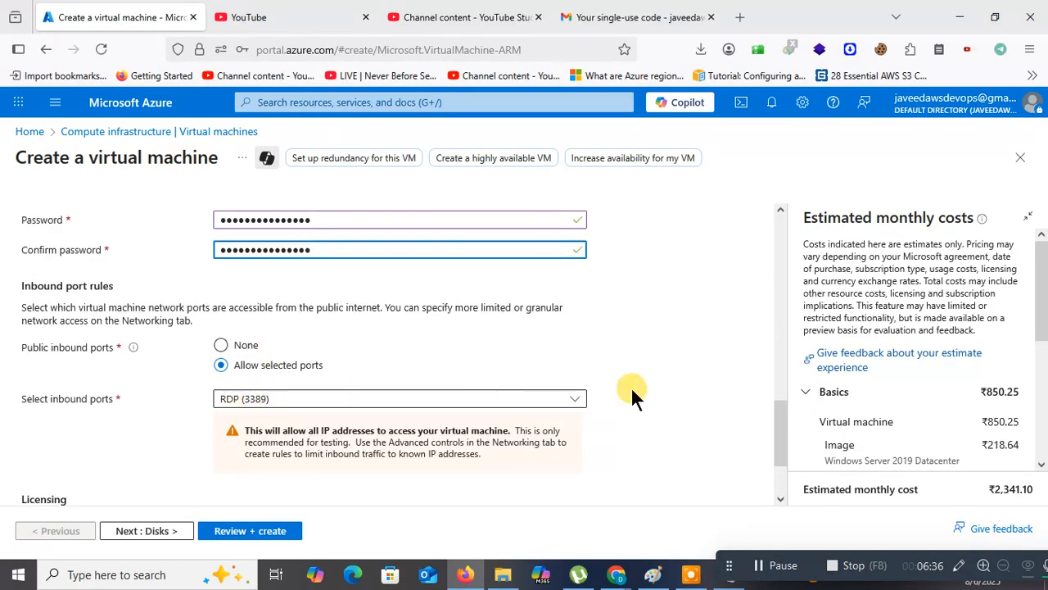
scroll(630, 386, down, 1)
click(164, 530)
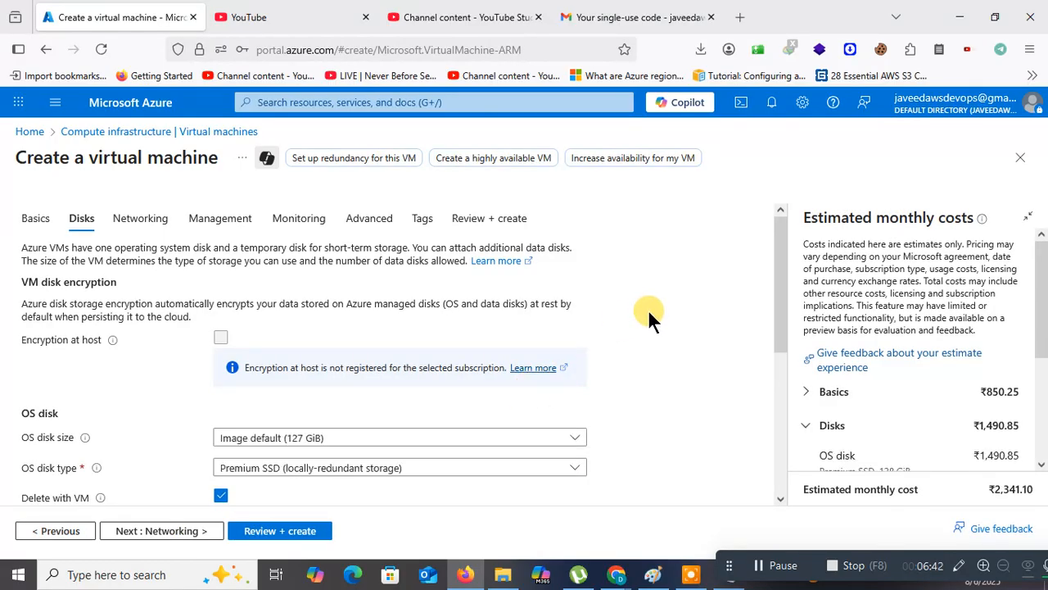
- Switch the OS disk type to Standard SSD (locally-redundant storage) and go to Review + create
scroll(644, 312, down, 3)
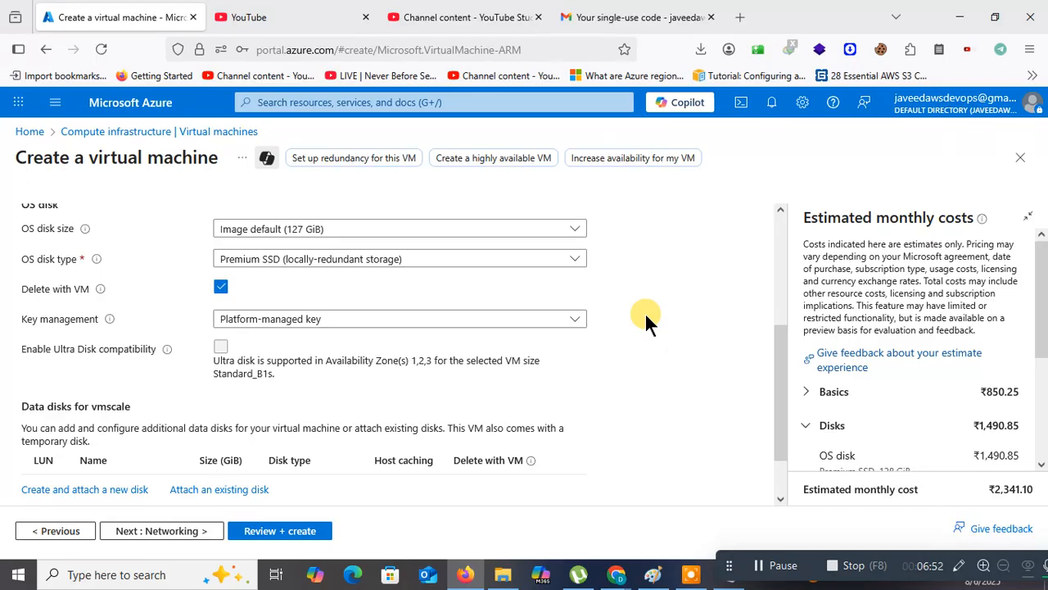
click(282, 260)
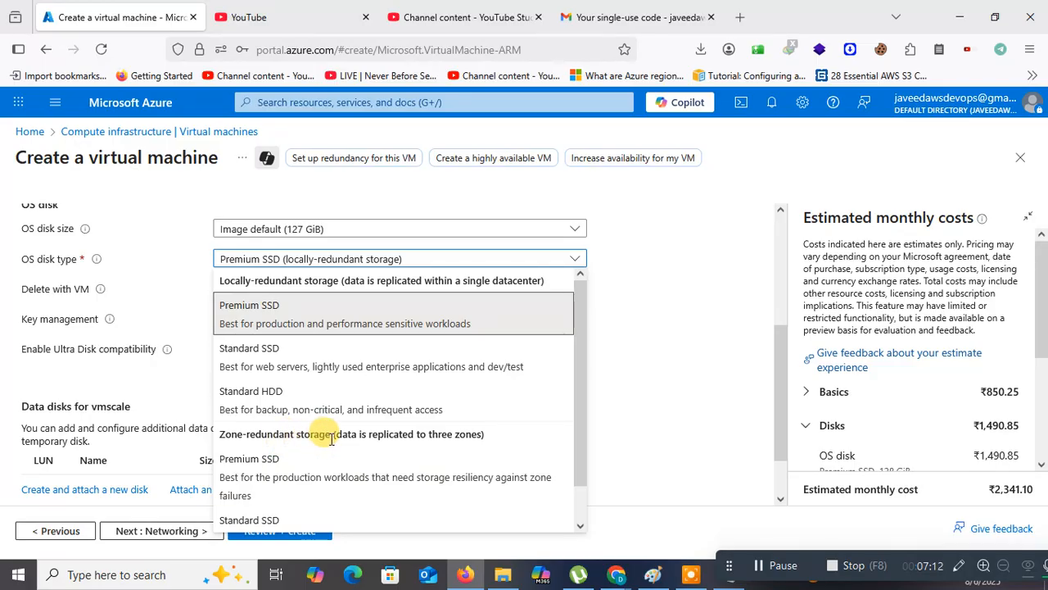
click(276, 362)
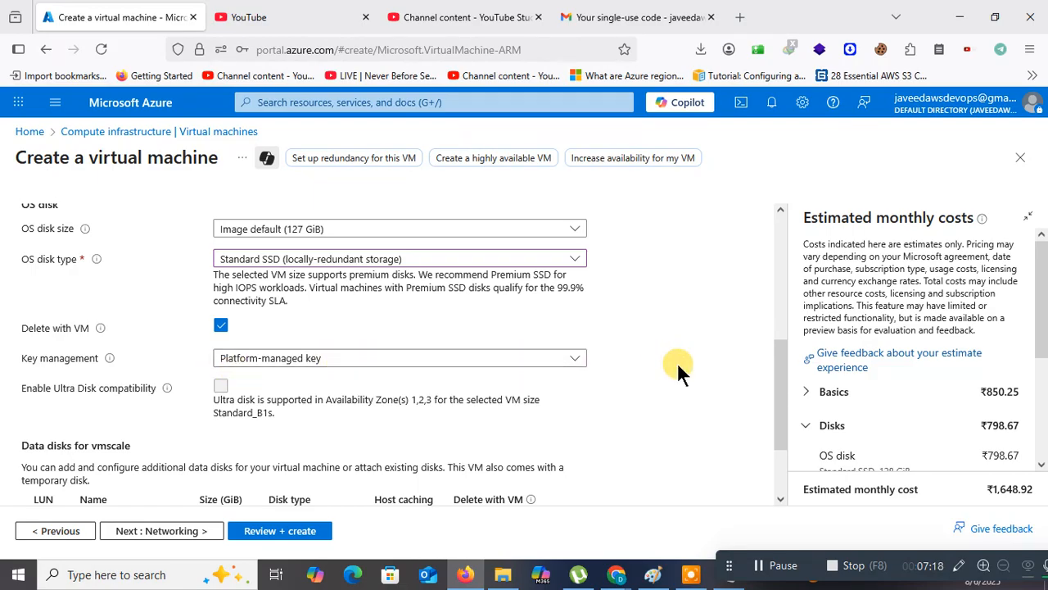
scroll(677, 362, down, 1)
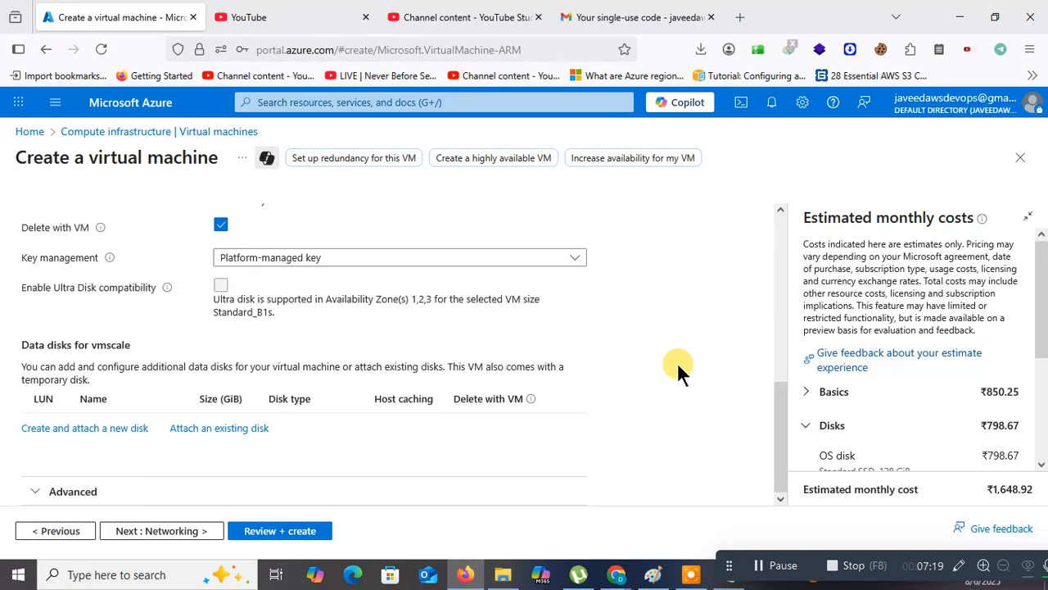
click(286, 533)
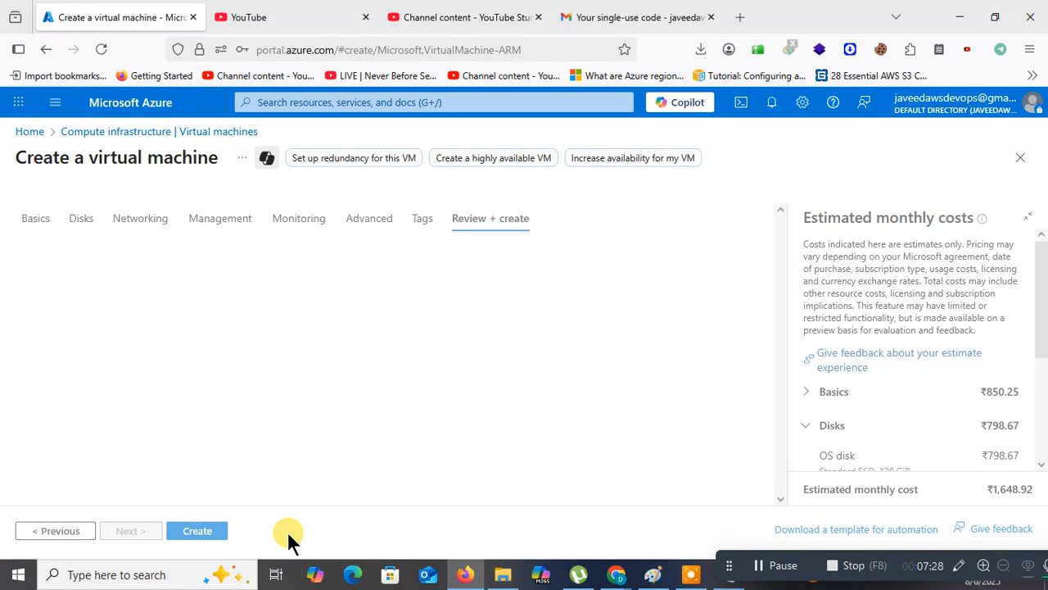
- Dismiss the Windows news panel and, after validation passes, create the VM
mouse_move(817, 585)
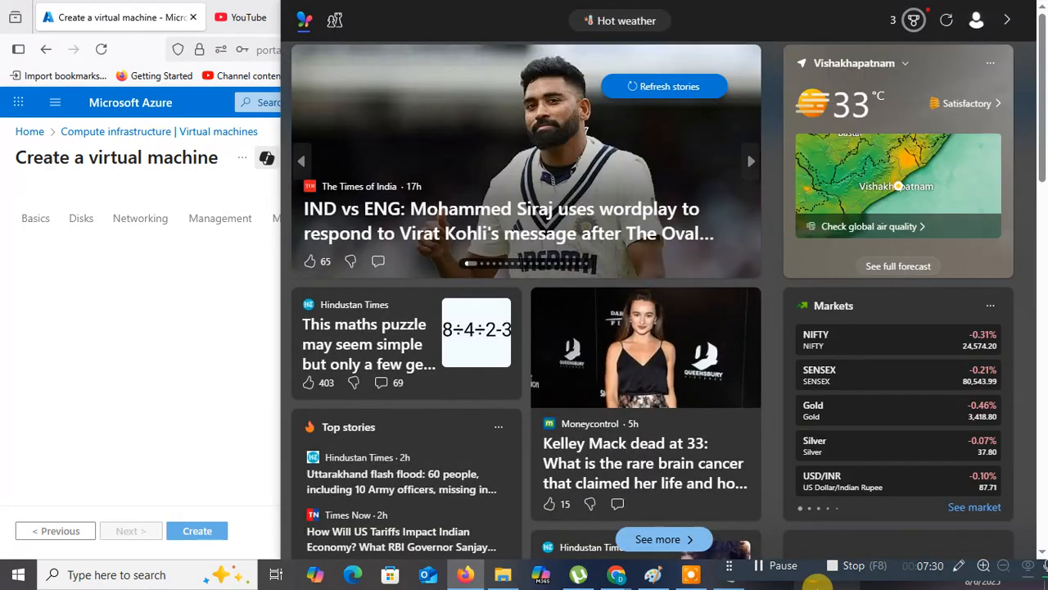
click(817, 585)
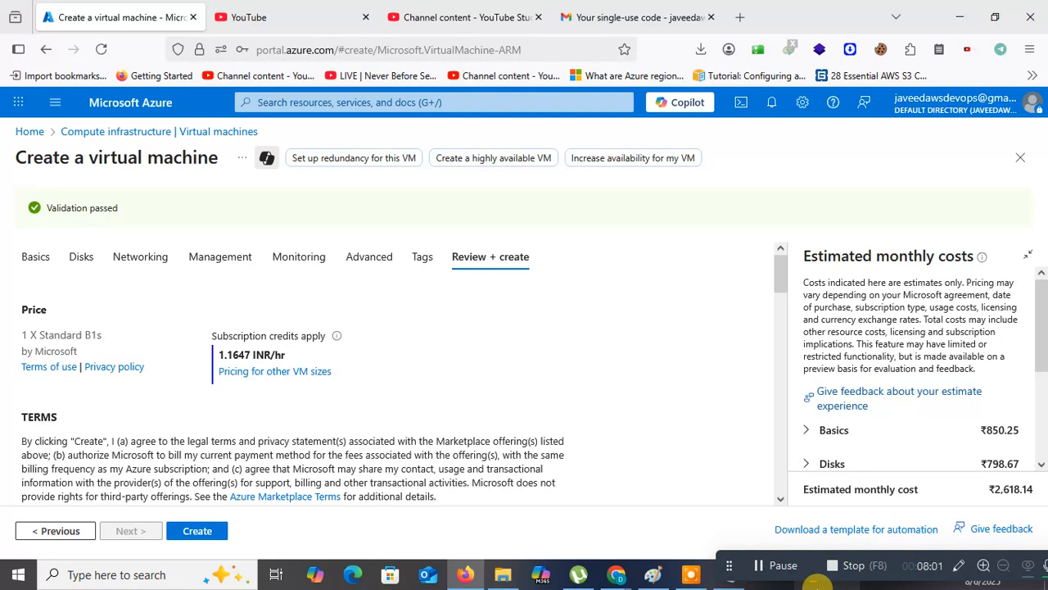
click(199, 534)
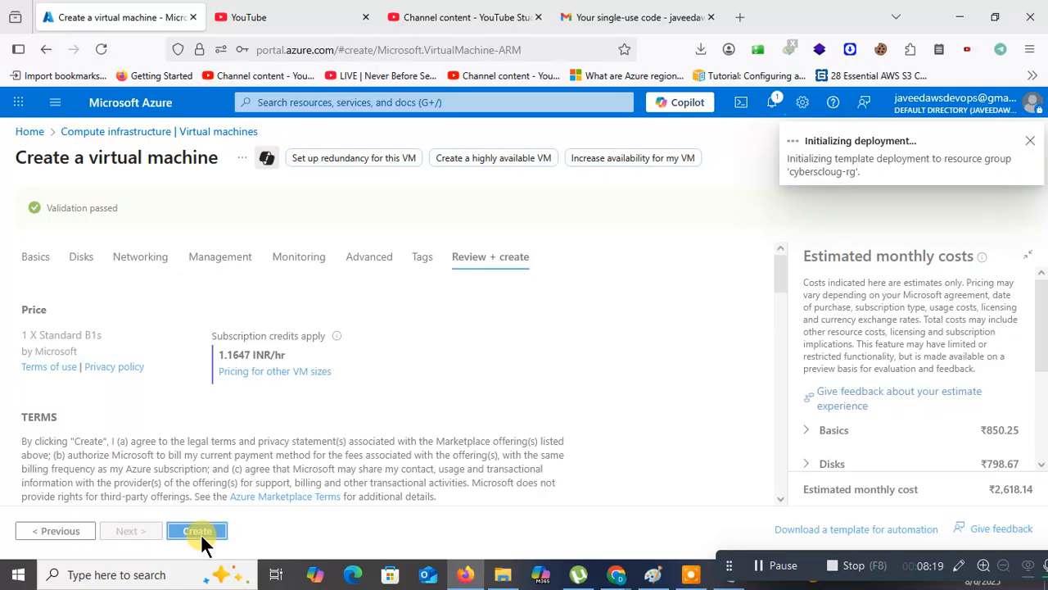
- View Studio Shorts, close the YouTube and email tabs, open Analytics, then return to Azure
click(525, 18)
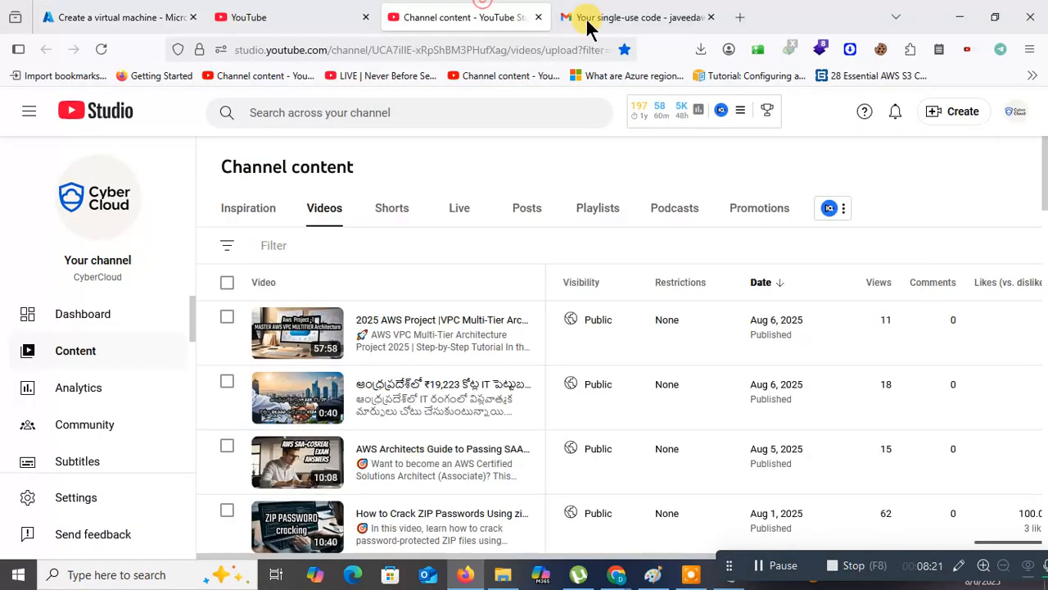
click(401, 213)
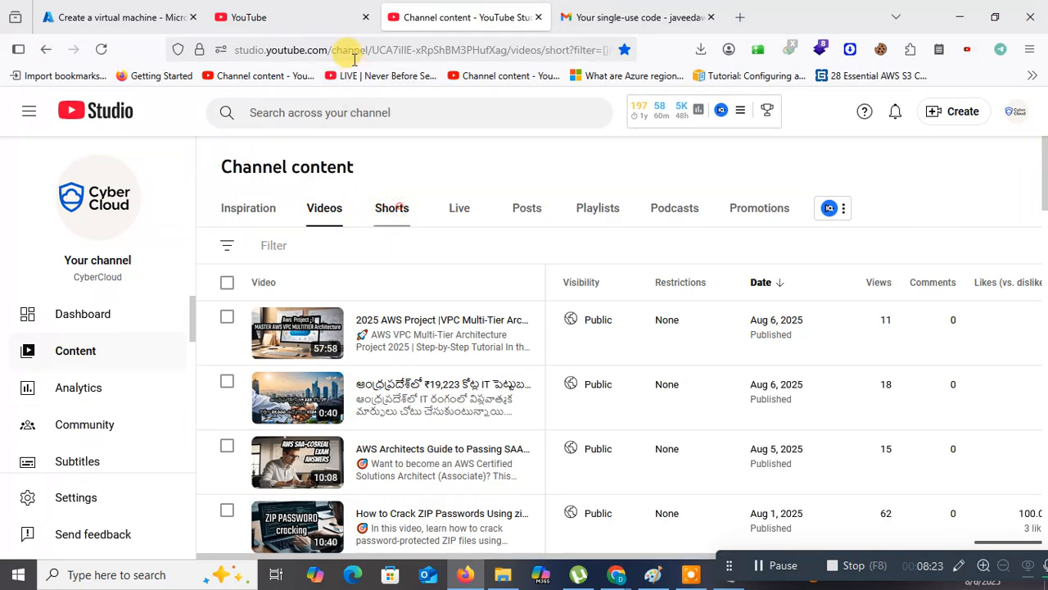
click(320, 16)
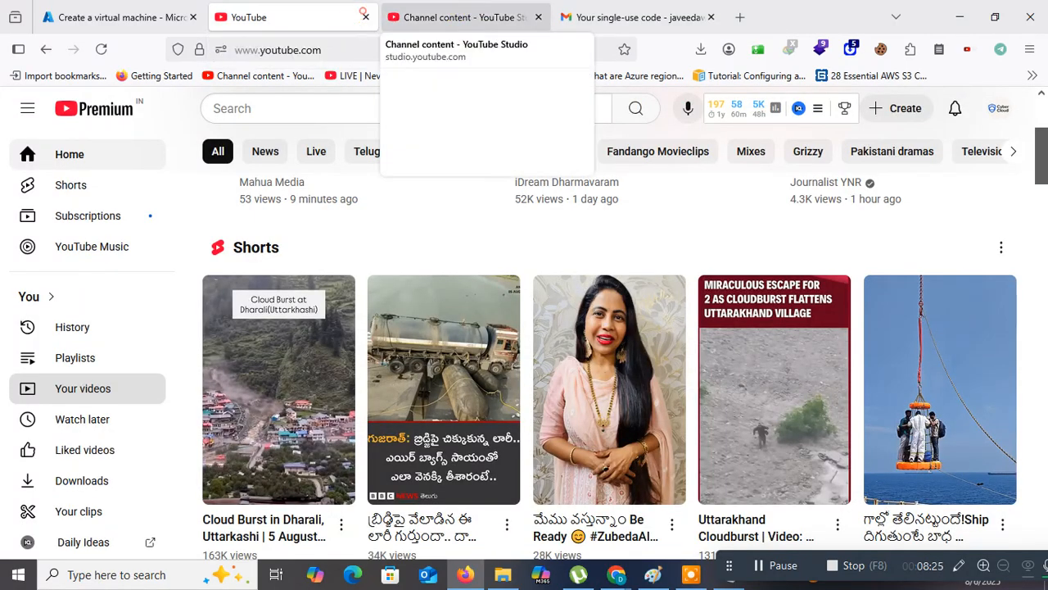
key(ctrl+w)
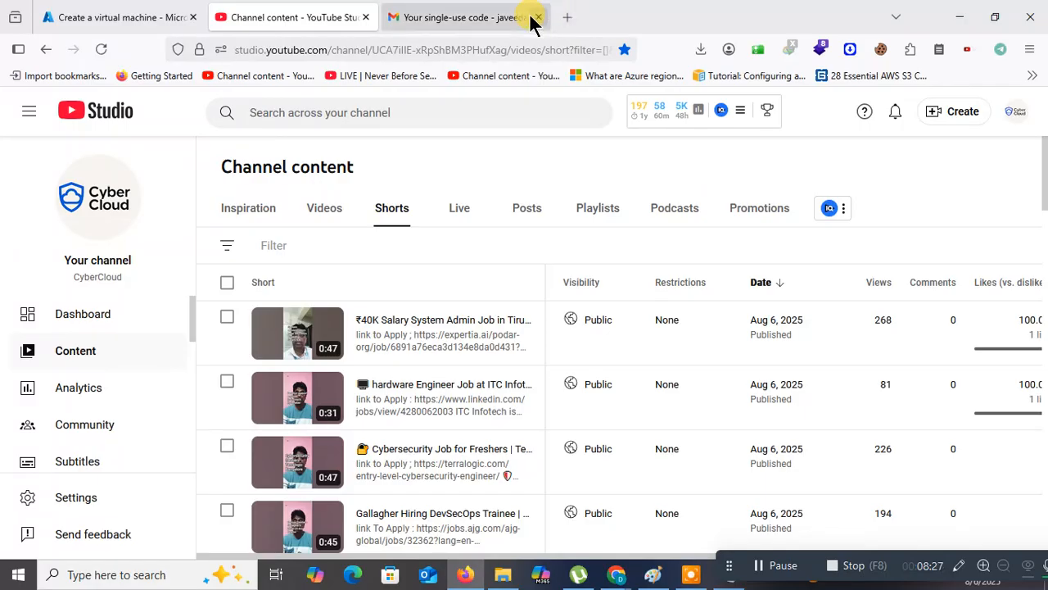
click(536, 17)
click(85, 397)
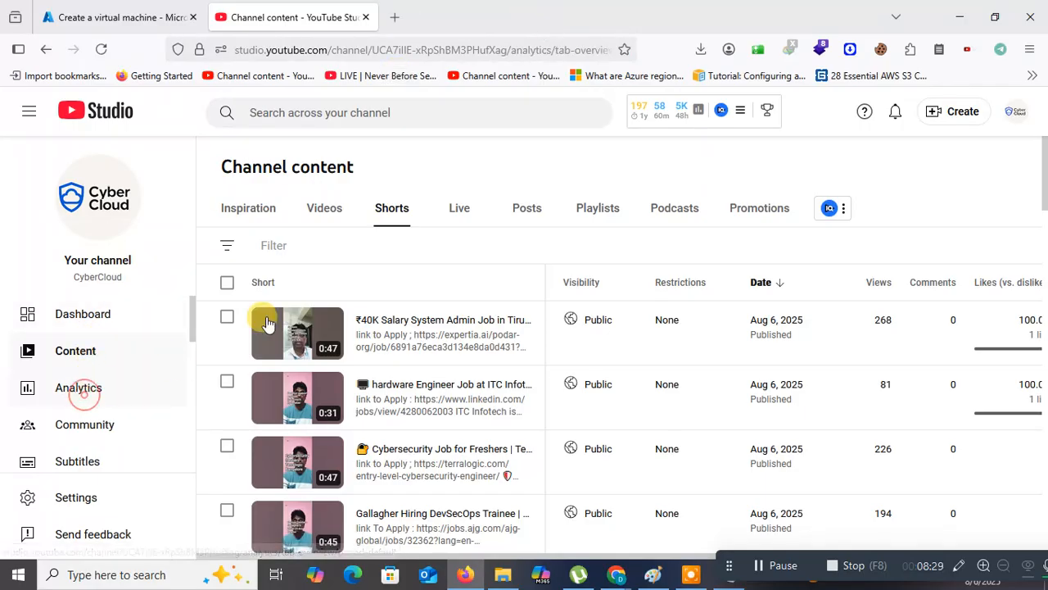
key(ctrl+shift+Tab)
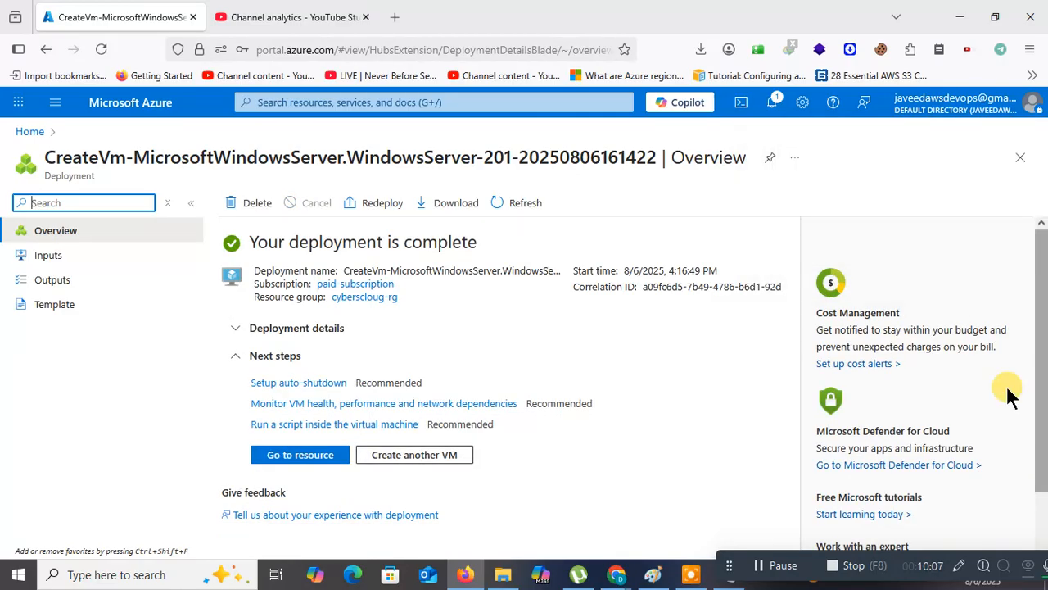
- Go to the deployed vmscale resource's Overview page
click(279, 465)
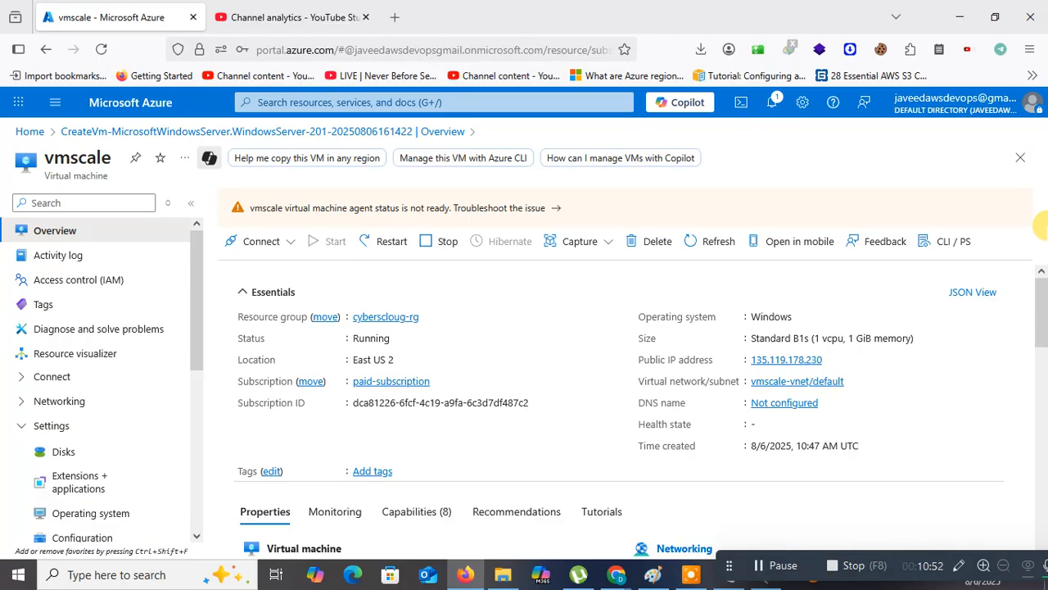
click(22, 376)
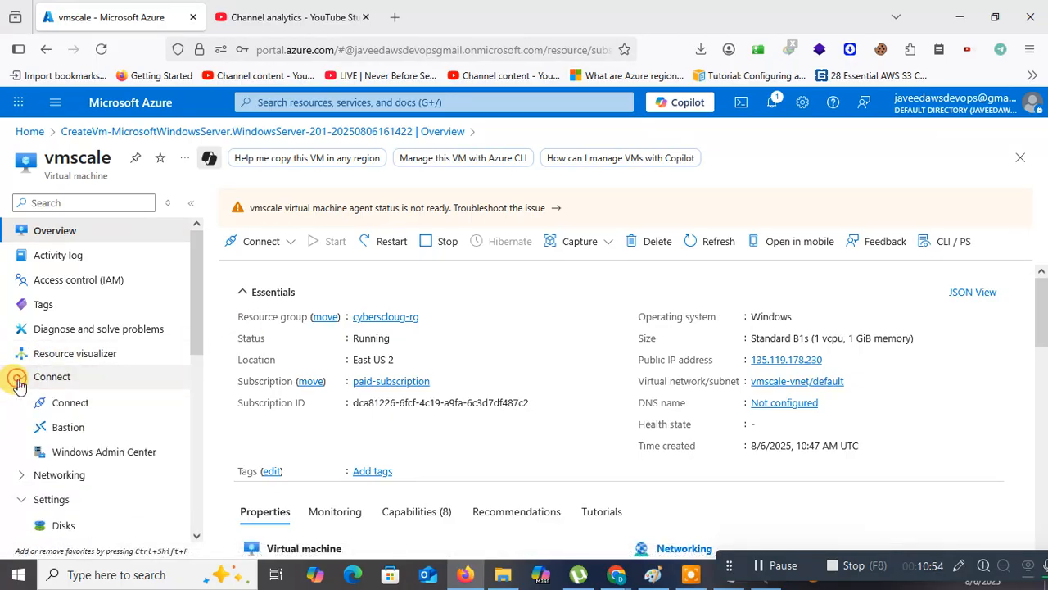
click(21, 499)
scroll(150, 372, down, 3)
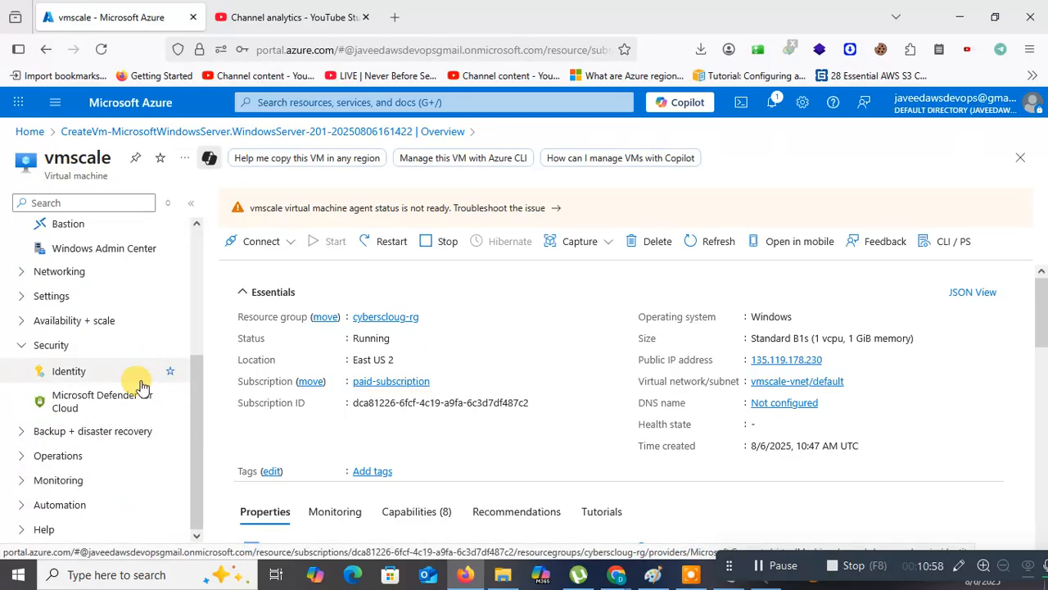
click(18, 326)
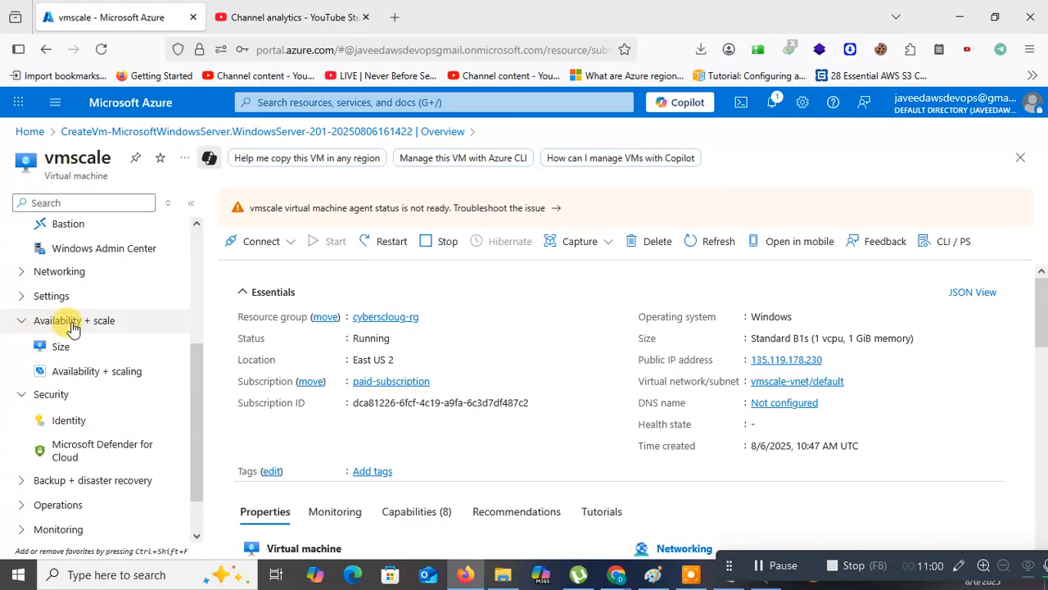
scroll(82, 336, up, 3)
scroll(164, 328, down, 4)
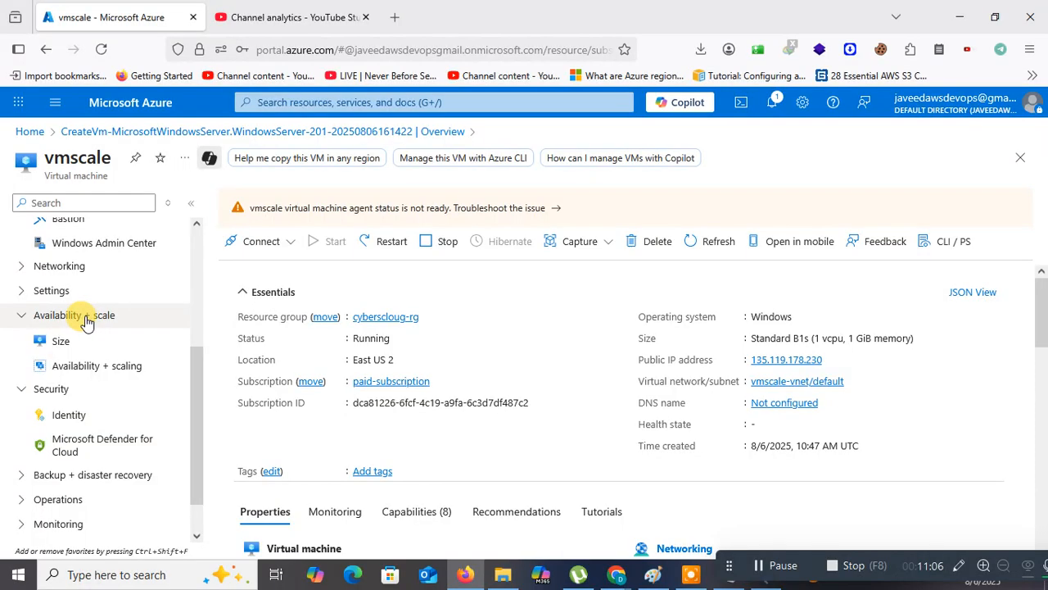
- Resize vmscale from B1s to Standard_B1ms on the Size page
click(41, 338)
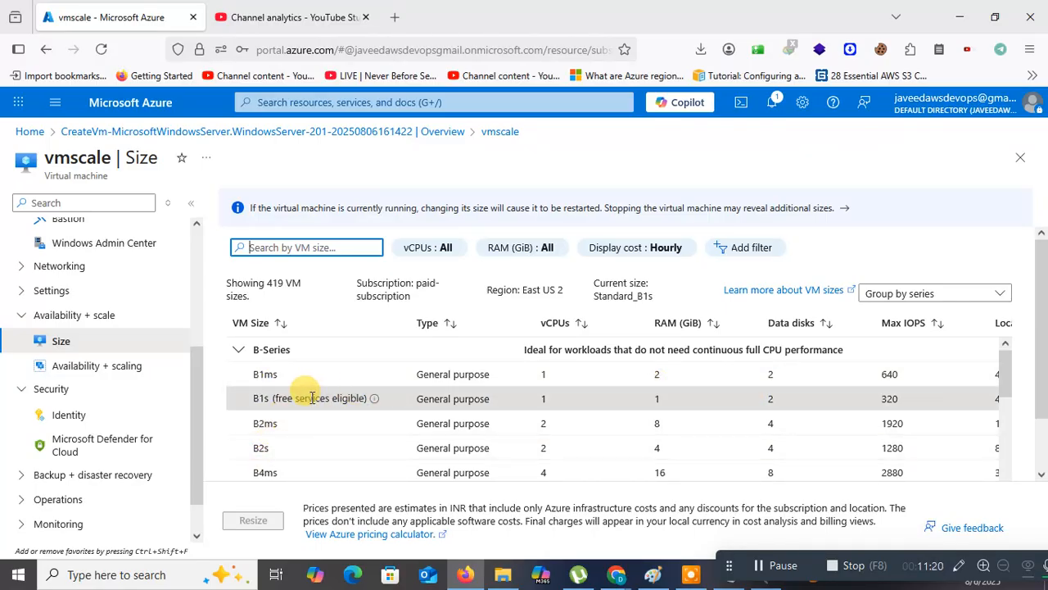
click(276, 375)
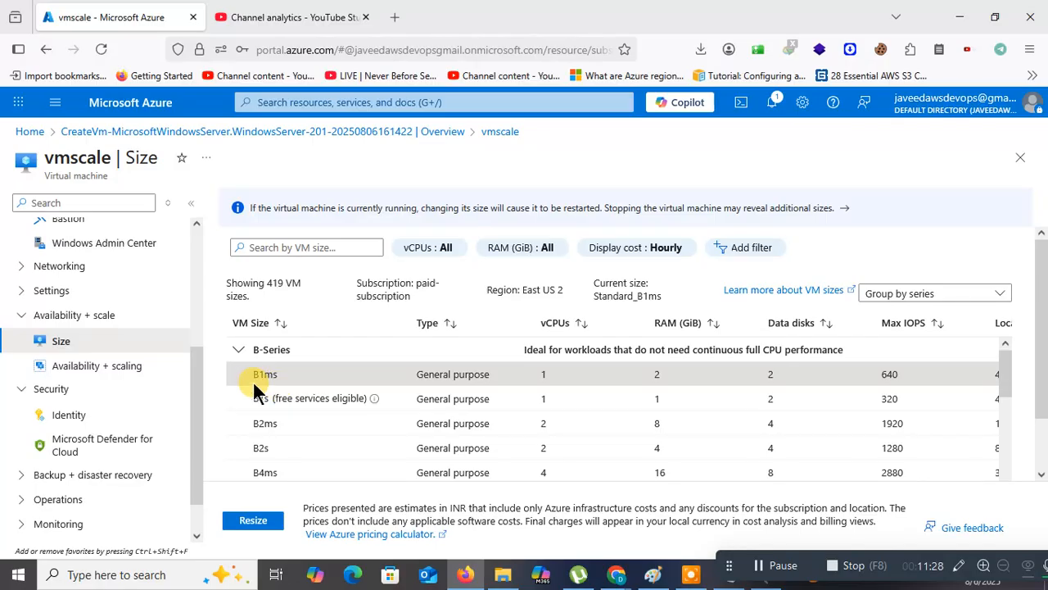
click(256, 528)
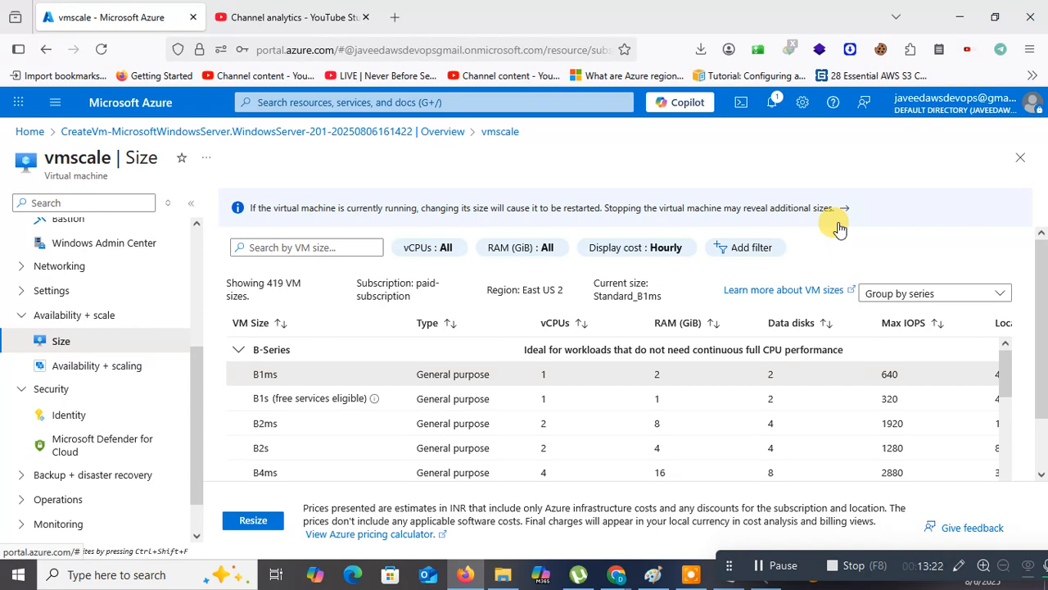
click(312, 18)
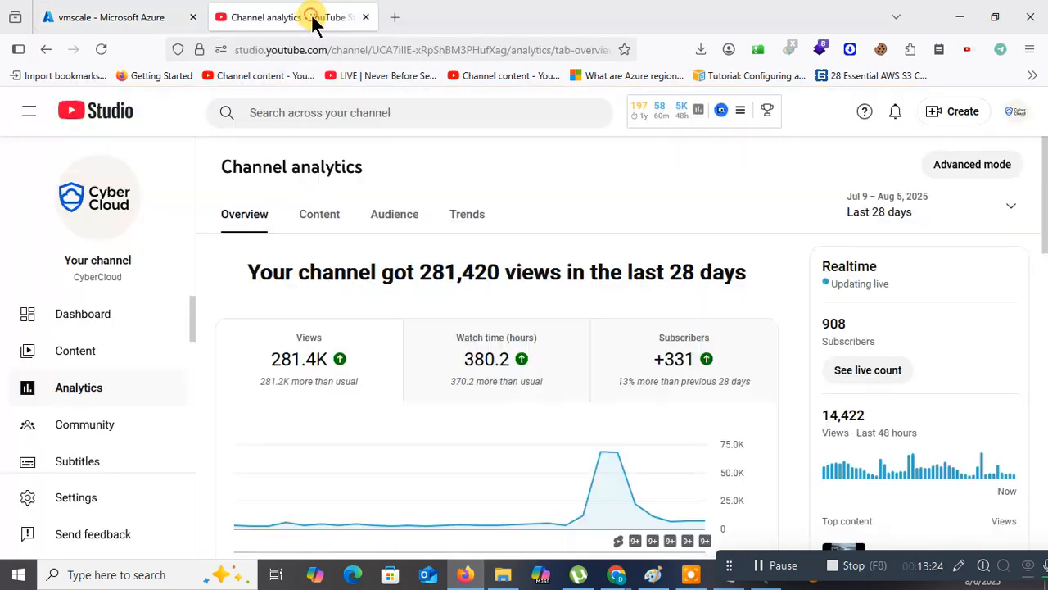
scroll(1036, 346, down, 2)
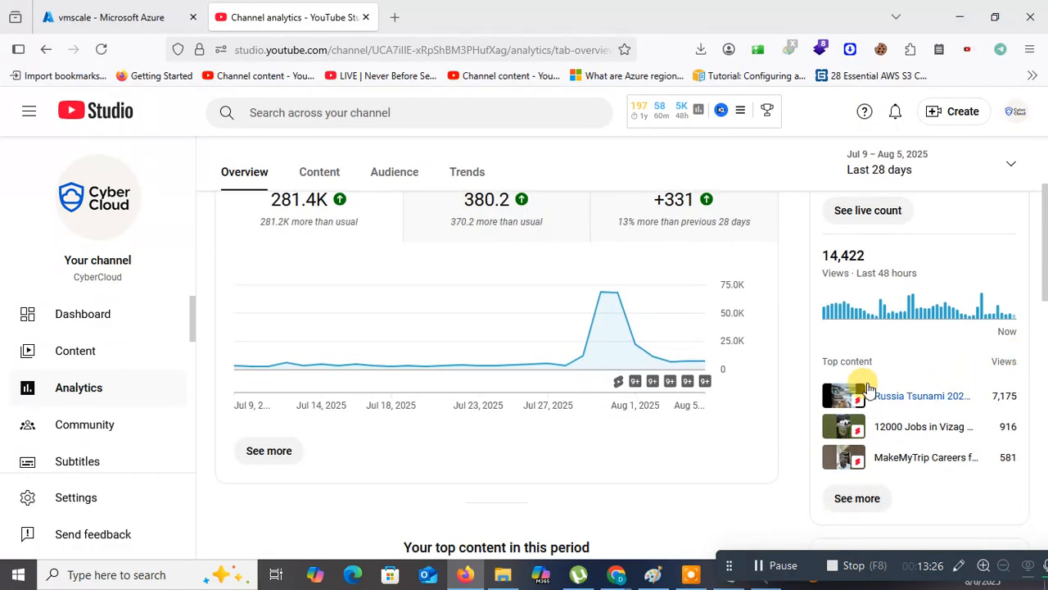
click(871, 502)
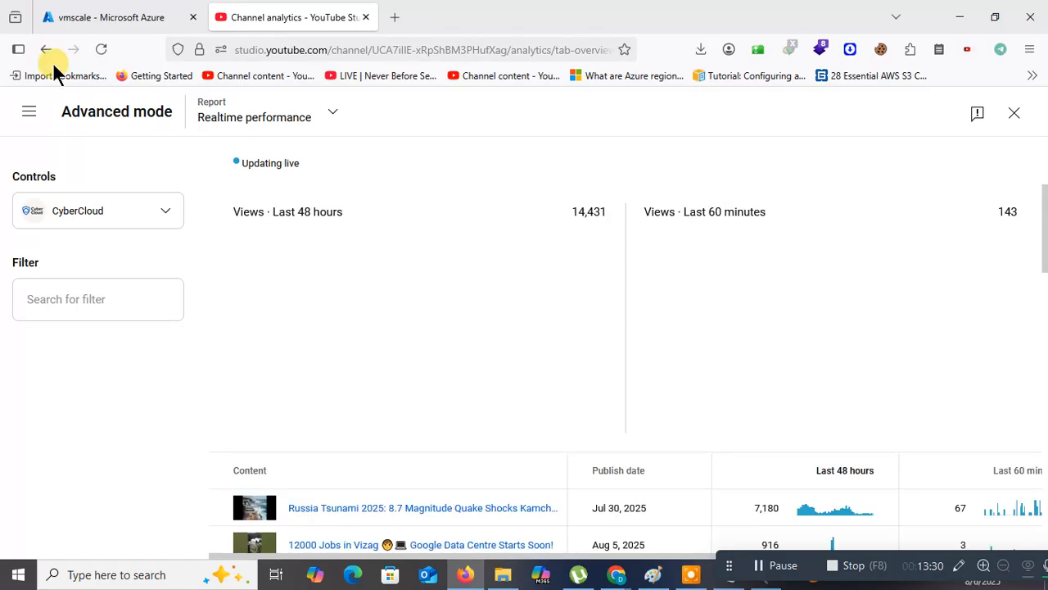
click(90, 15)
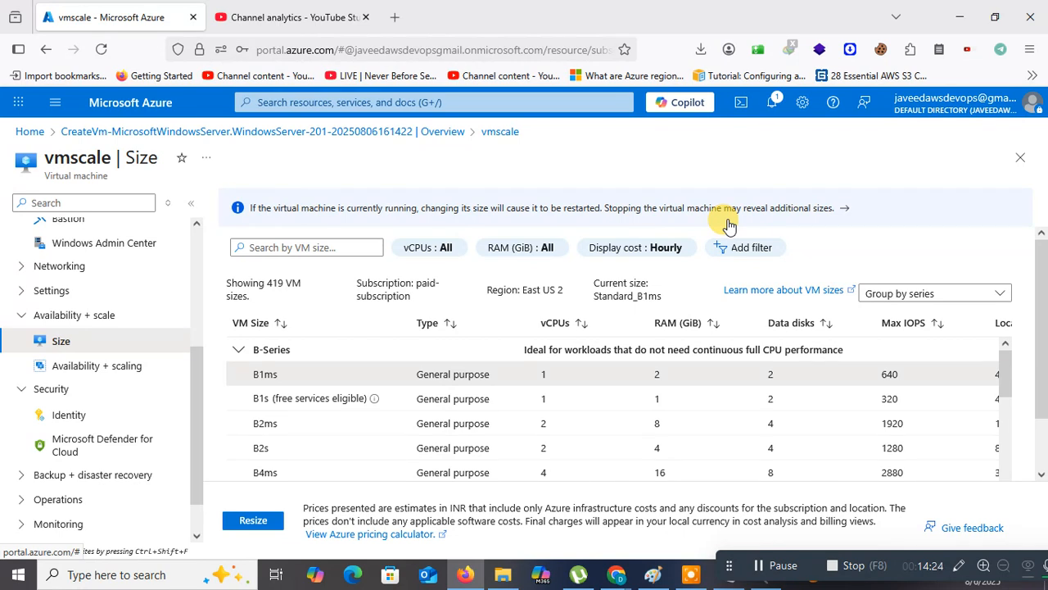
- Go Home, open Virtual machines, and tick the vmscale checkbox
click(30, 132)
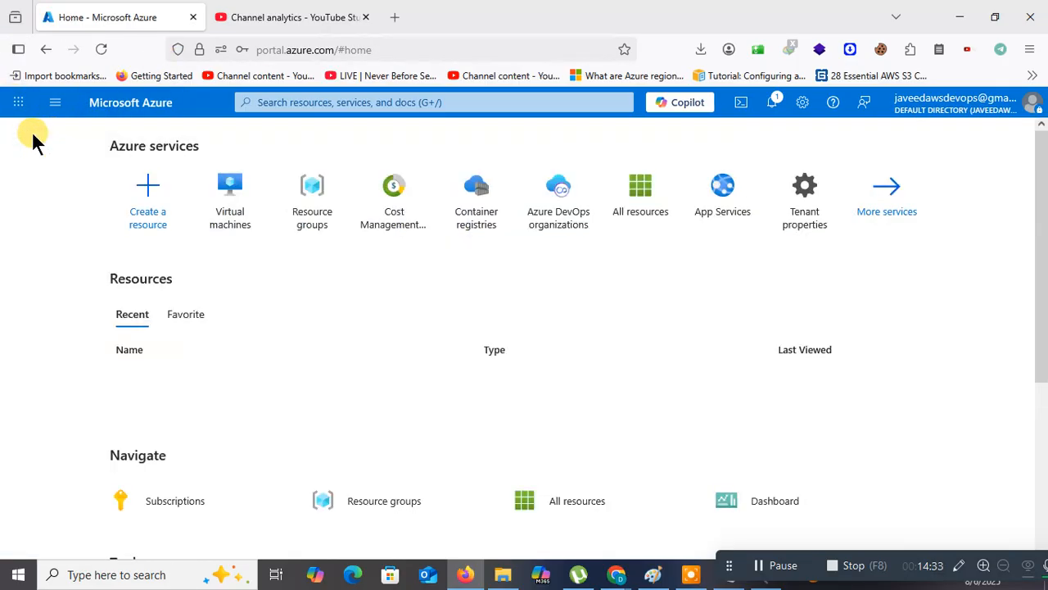
click(243, 213)
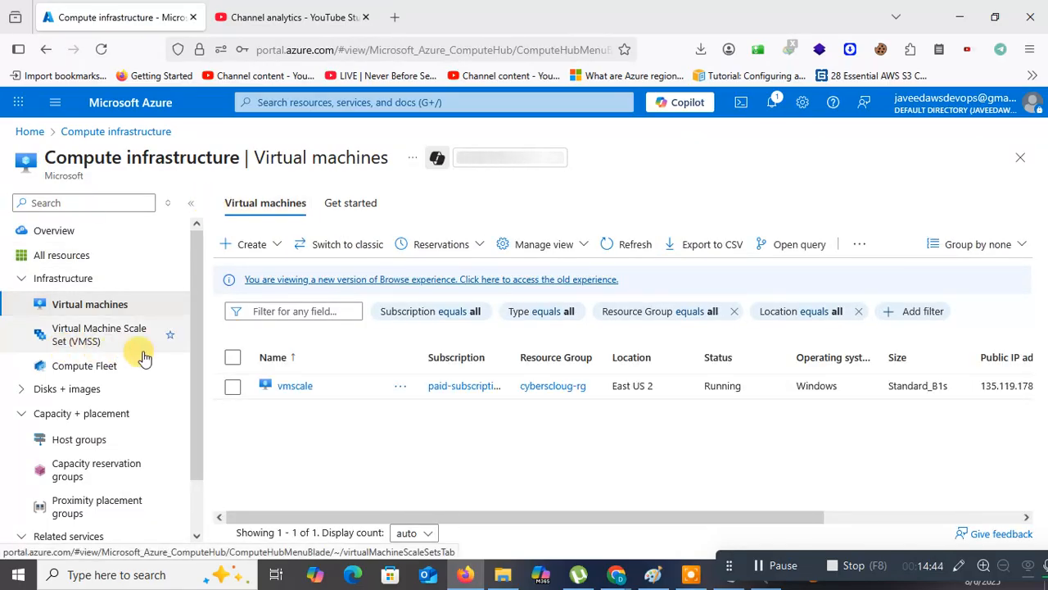
click(233, 386)
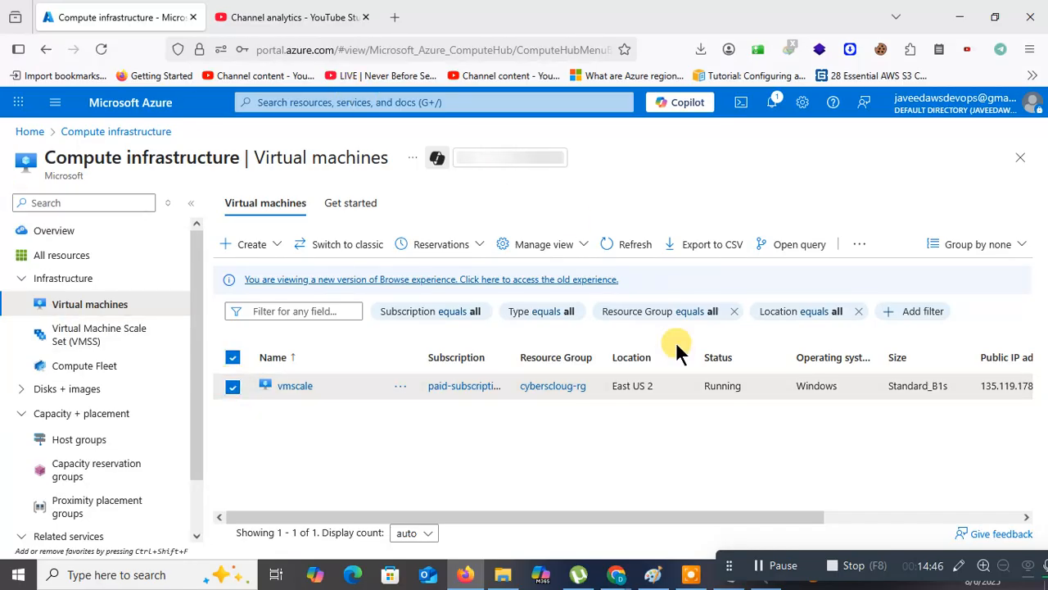
right_click(525, 387)
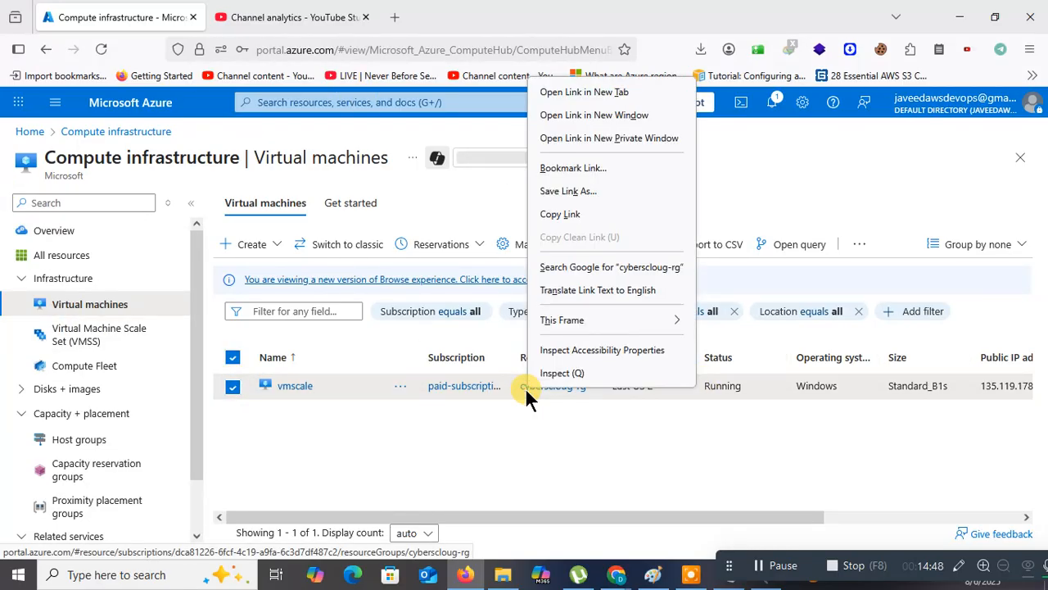
click(534, 446)
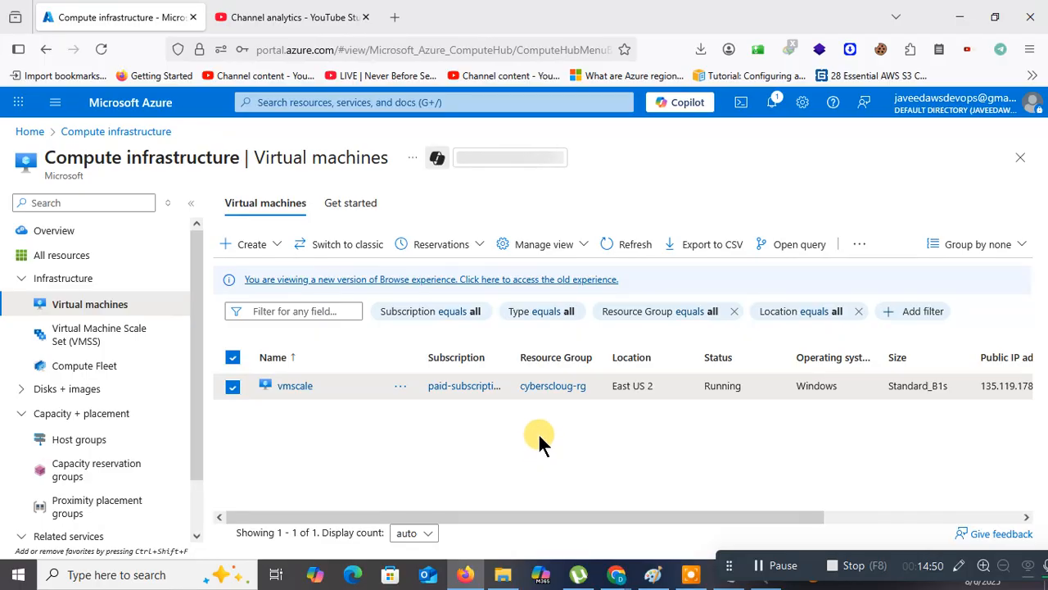
- Open the vmscale virtual machine's Overview from the Virtual machines list
click(290, 390)
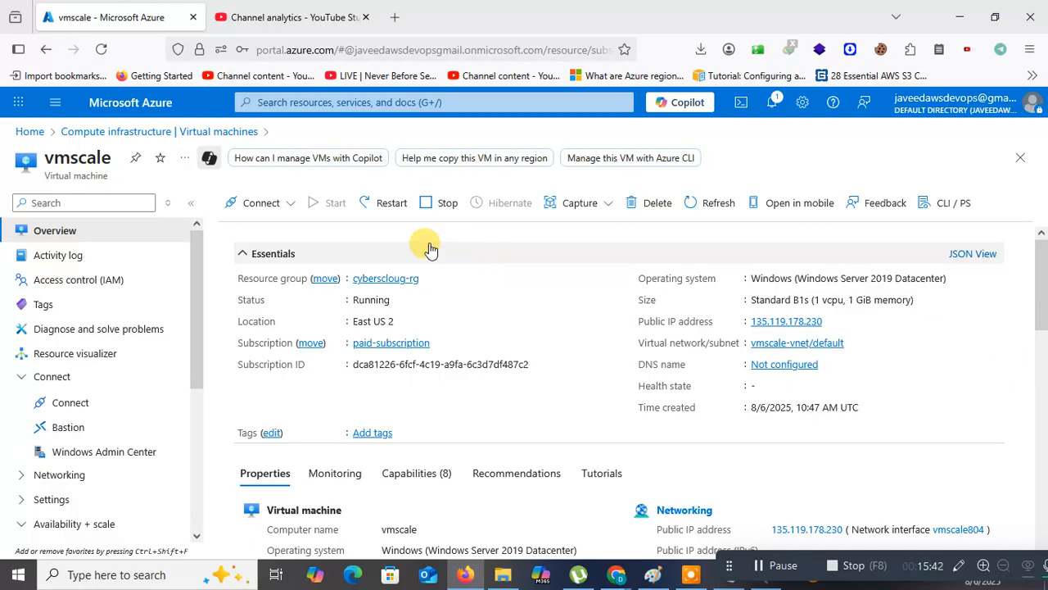
click(425, 205)
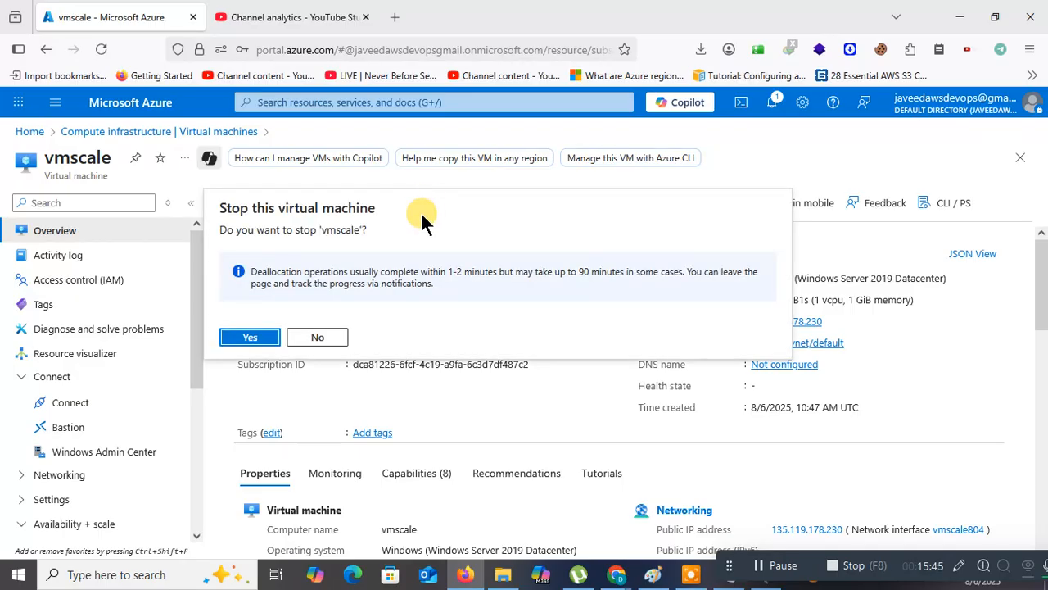
click(249, 337)
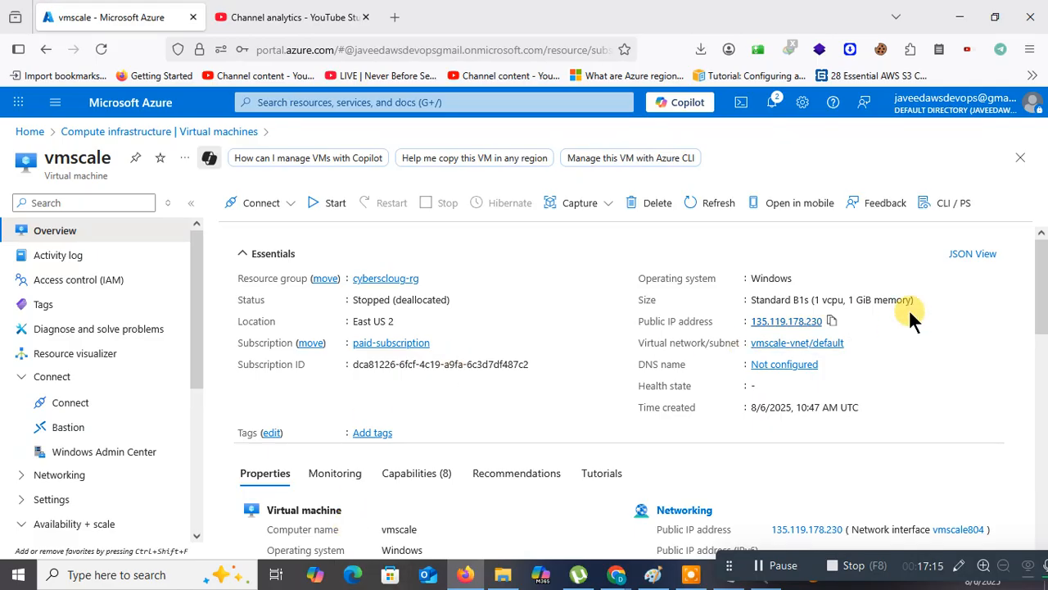
scroll(971, 347, down, 1)
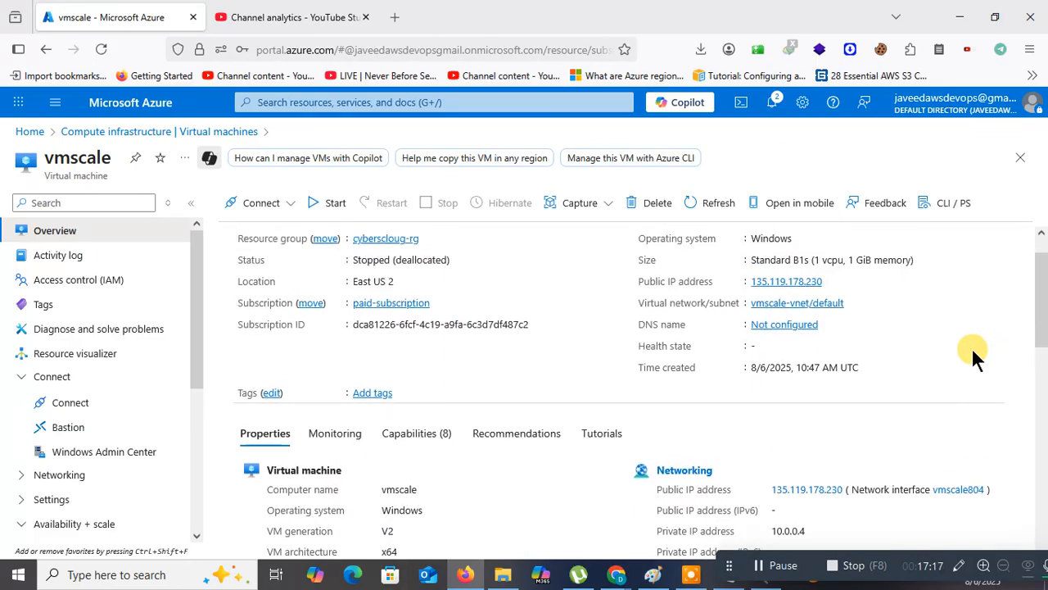
scroll(971, 347, up, 1)
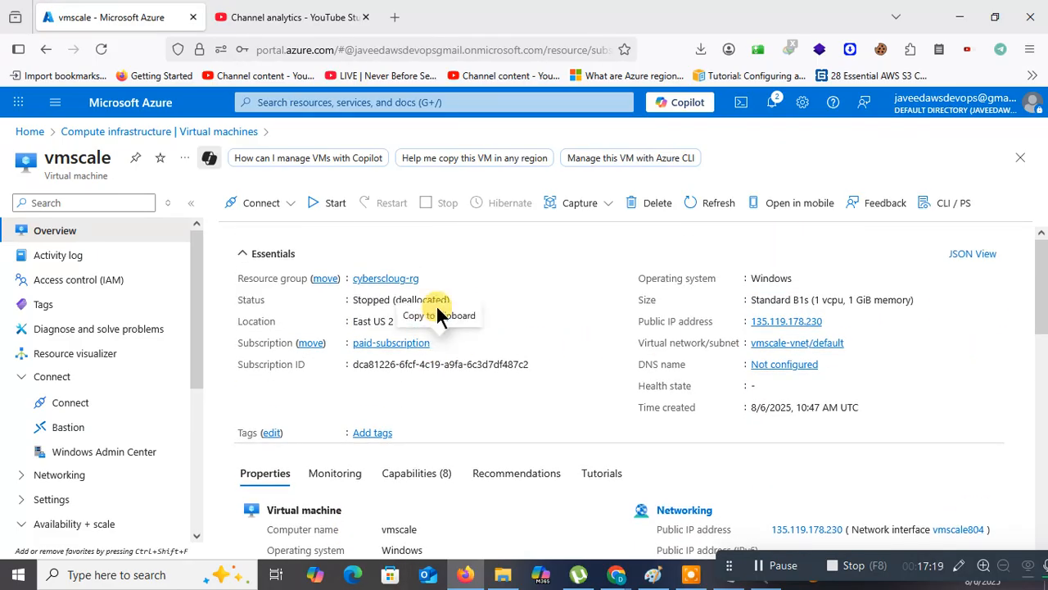
drag(353, 302, 451, 301)
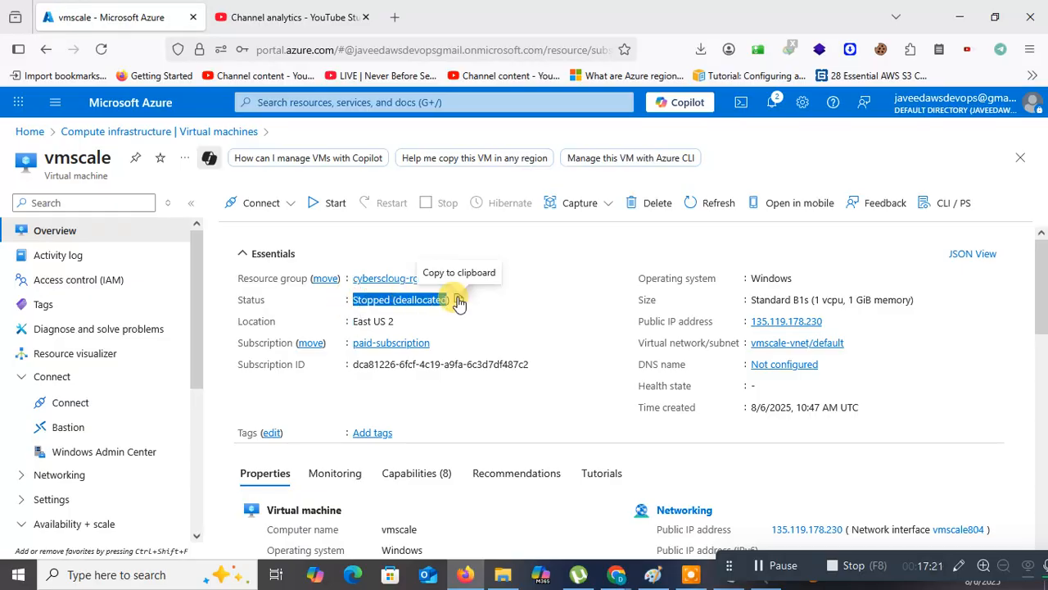
click(500, 307)
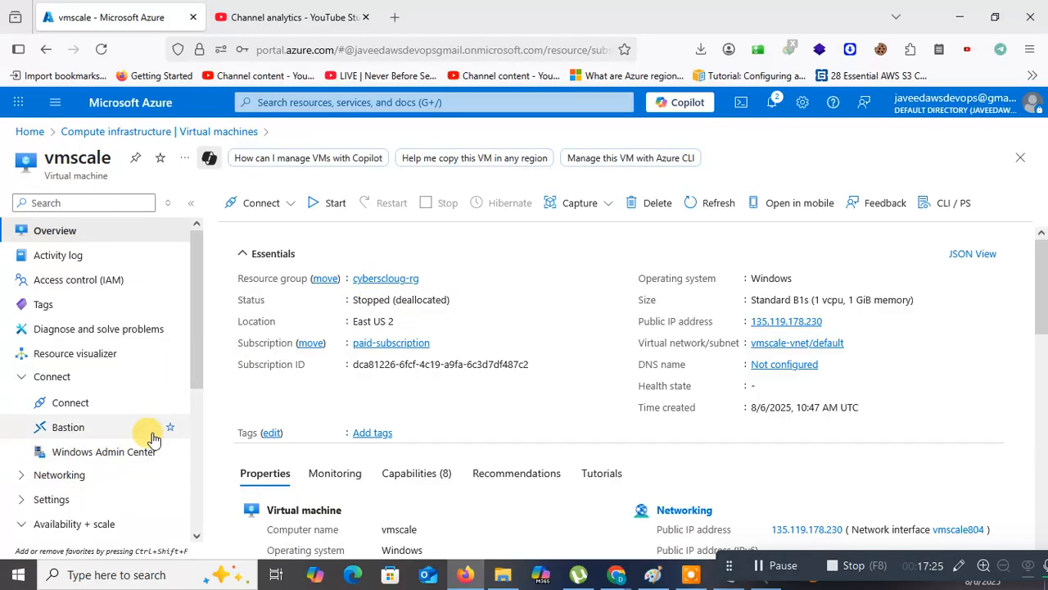
- Open vmscale's Size options and pick B1ms (1 vCPU, 2 GiB RAM) from the B-Series list
scroll(49, 393, down, 2)
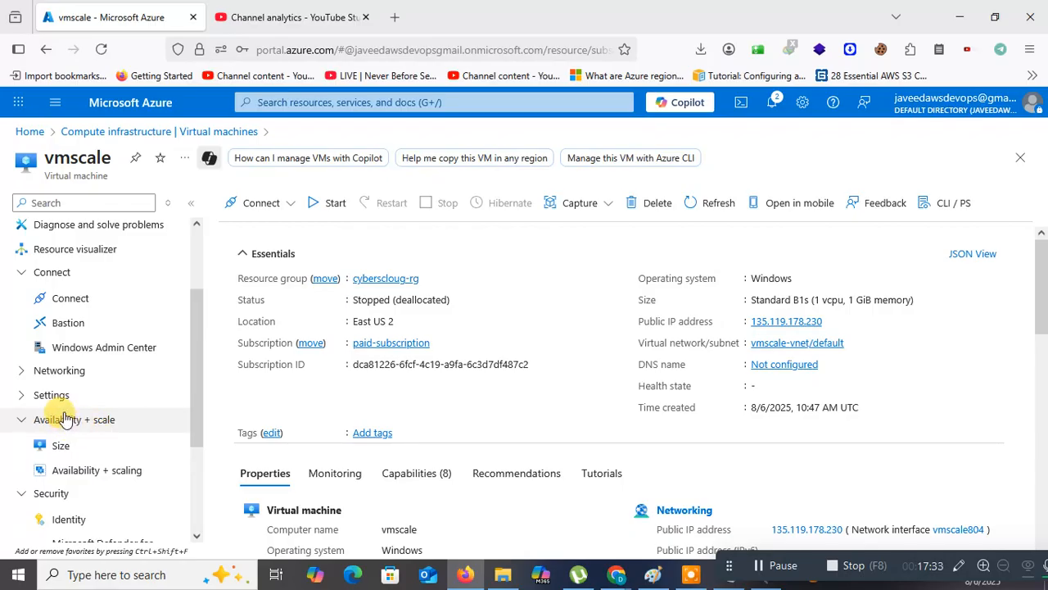
scroll(175, 415, down, 2)
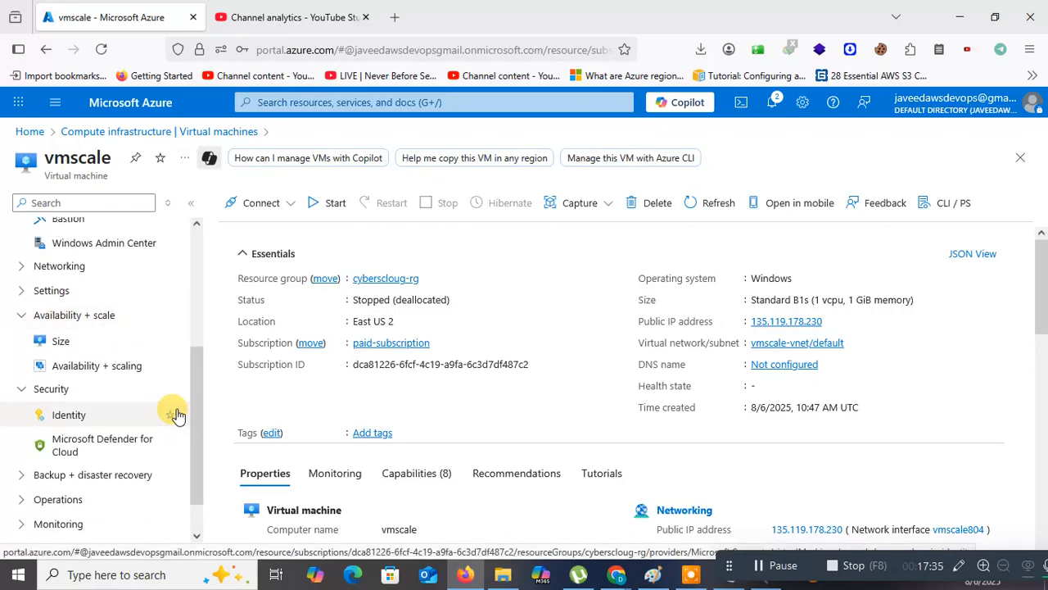
click(61, 342)
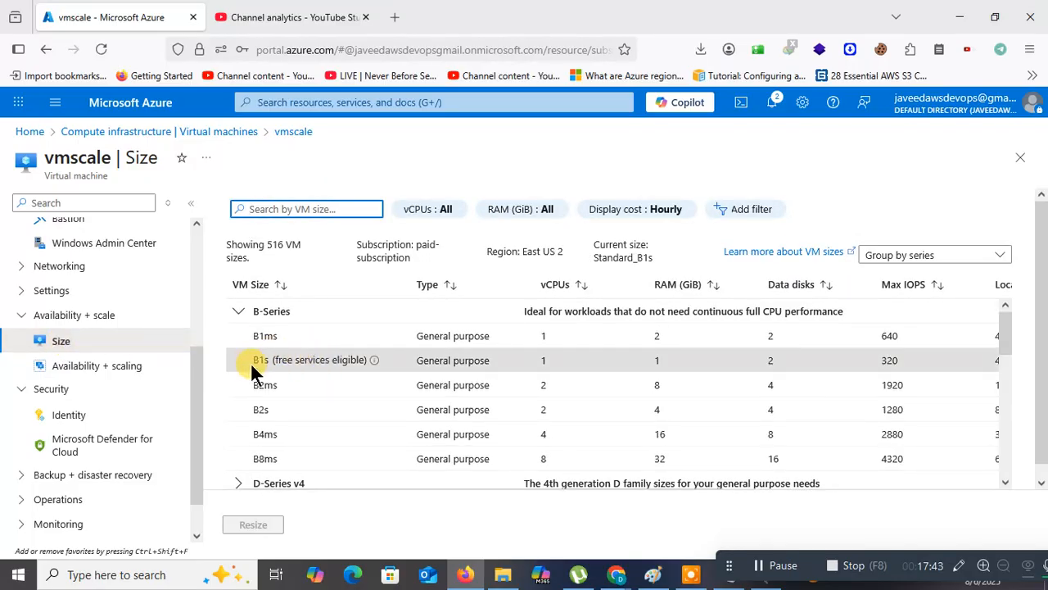
click(656, 336)
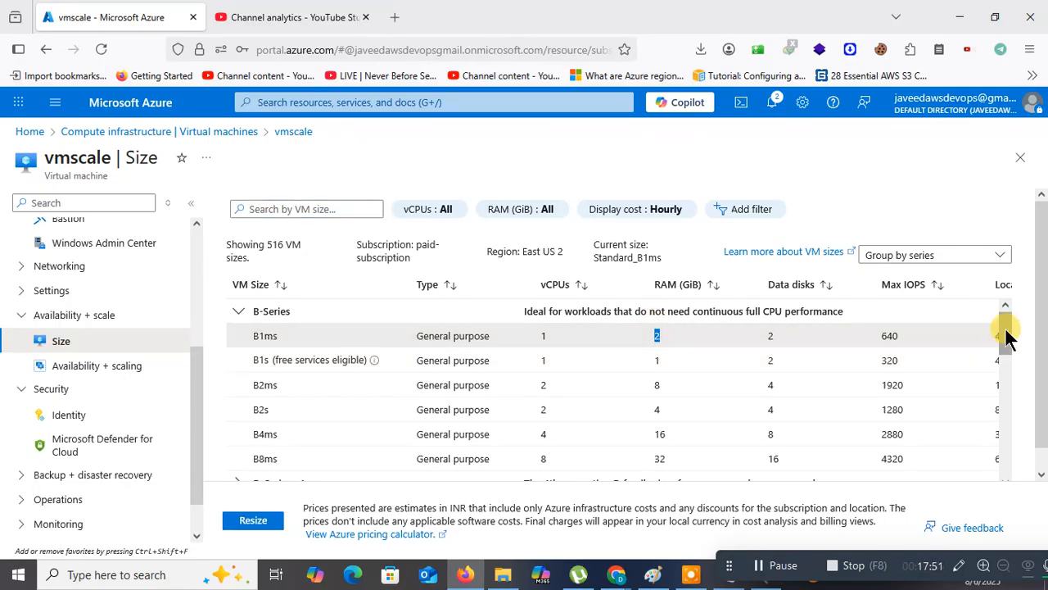
drag(1006, 335, 1007, 308)
- Apply the resize to Standard B1ms and return to vmscale's Overview
click(264, 336)
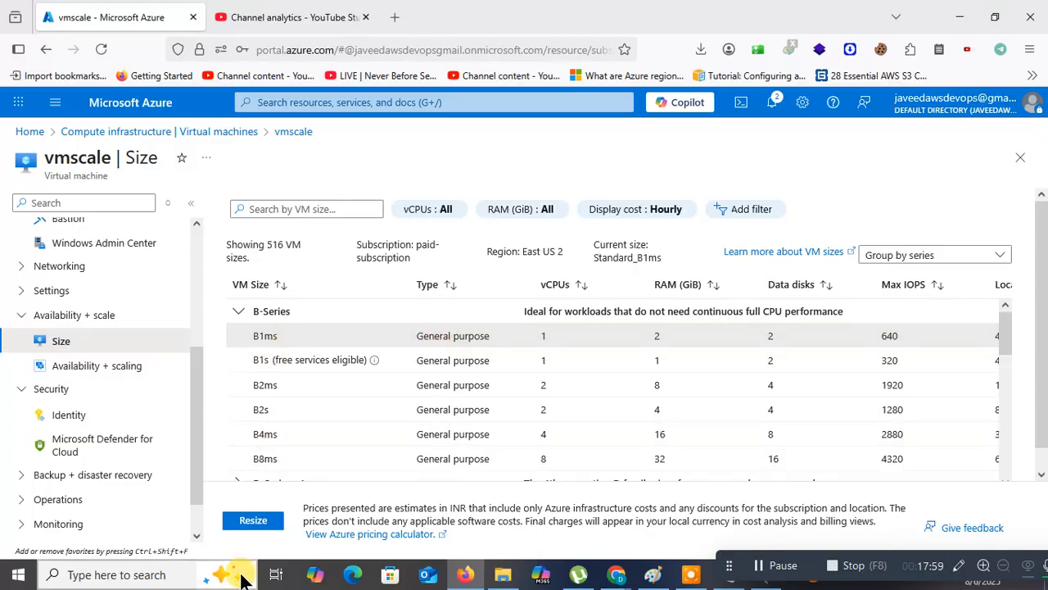
click(252, 524)
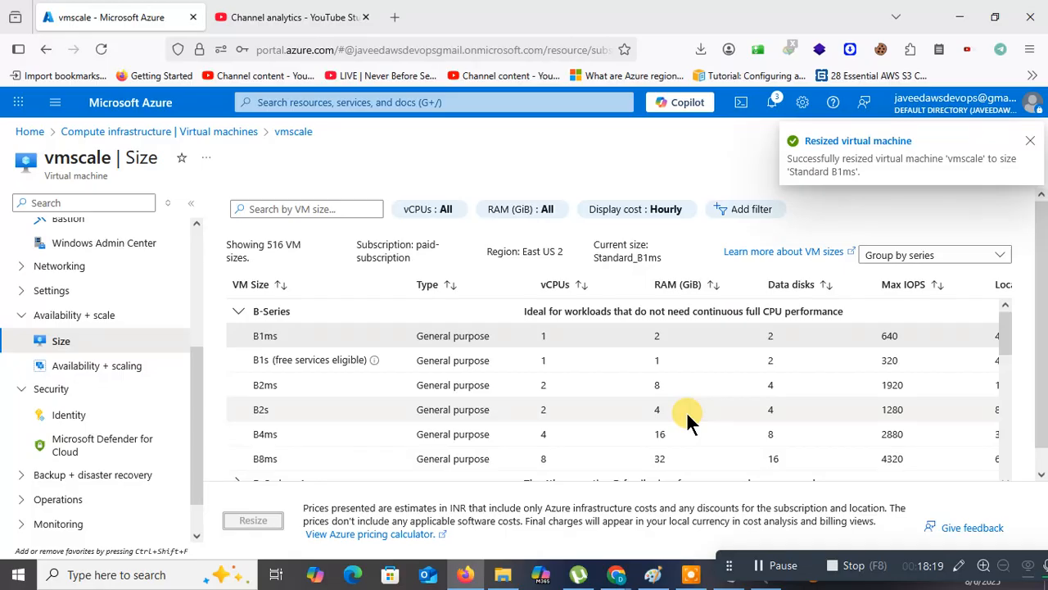
scroll(122, 353, up, 3)
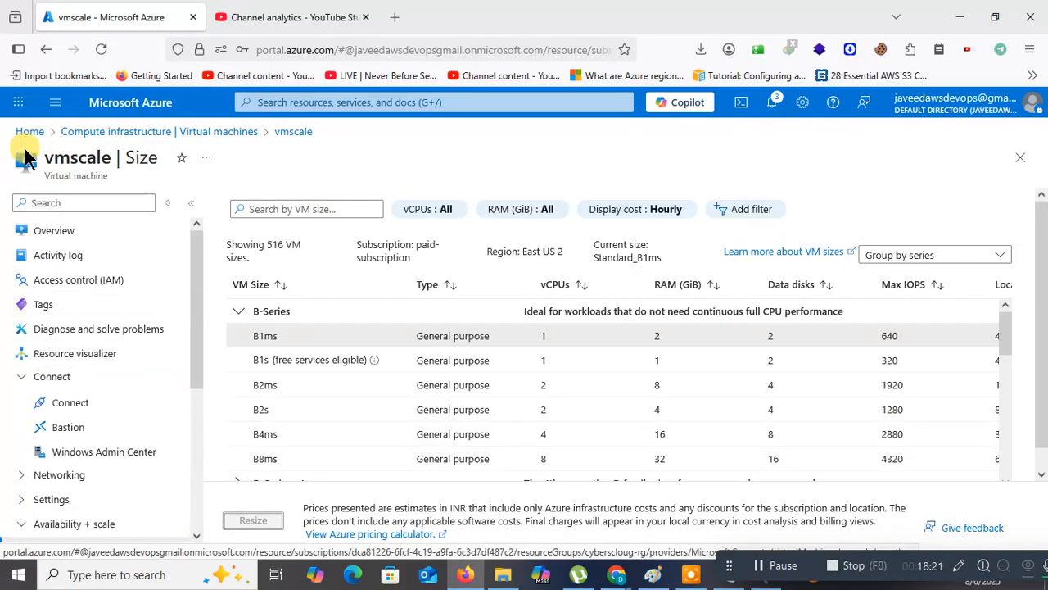
click(52, 231)
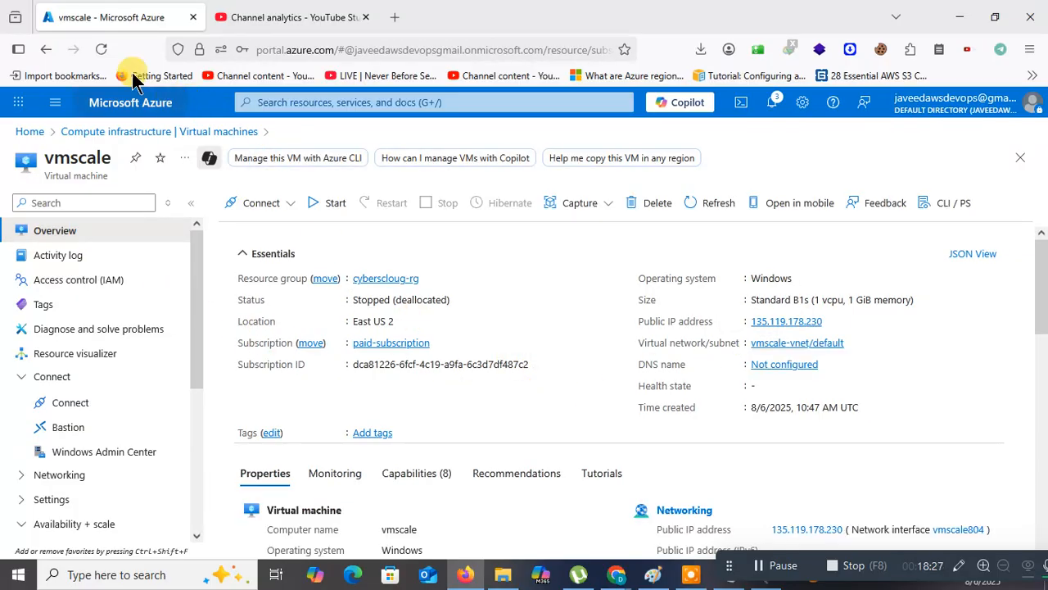
- Reload the Overview so it shows Standard B1ms with 1 vcpu and 2 GiB memory
click(97, 51)
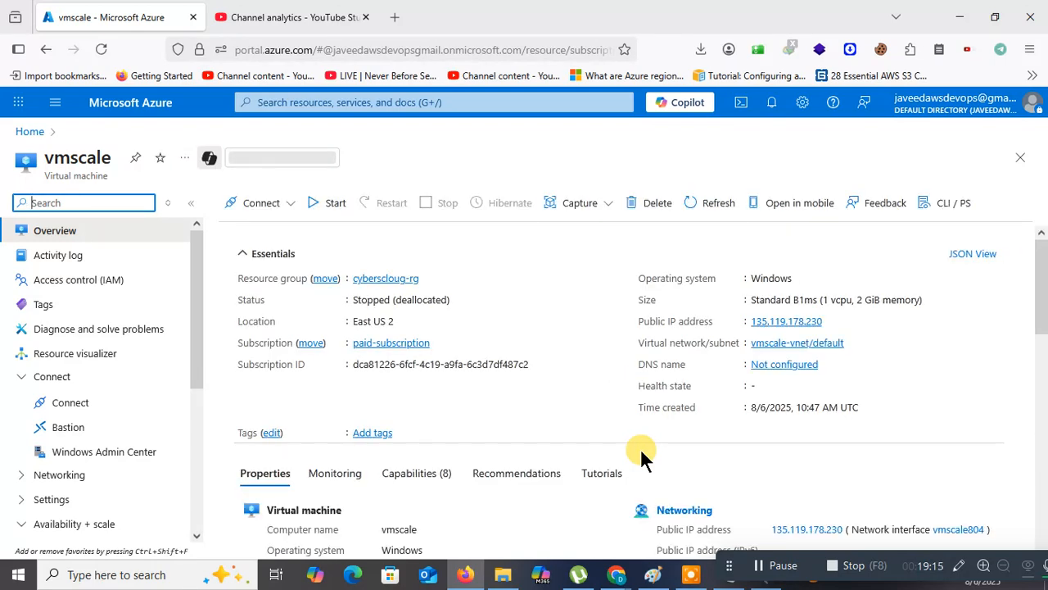
double_click(806, 300)
drag(782, 301, 775, 300)
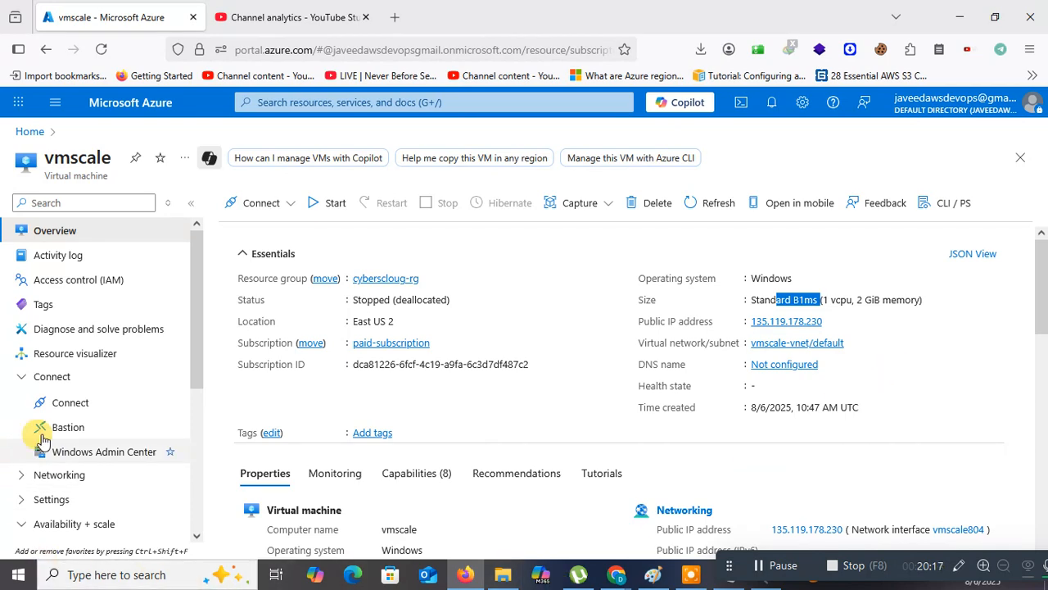
- On vmscale's Size page, select B1s and apply the resize to Standard_B1s
scroll(123, 393, down, 3)
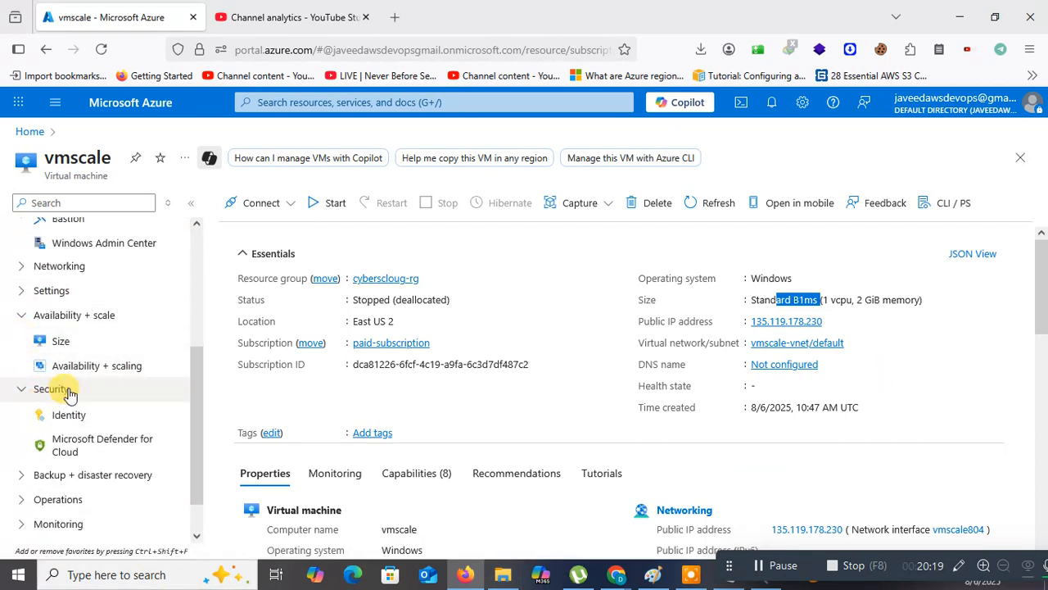
click(56, 342)
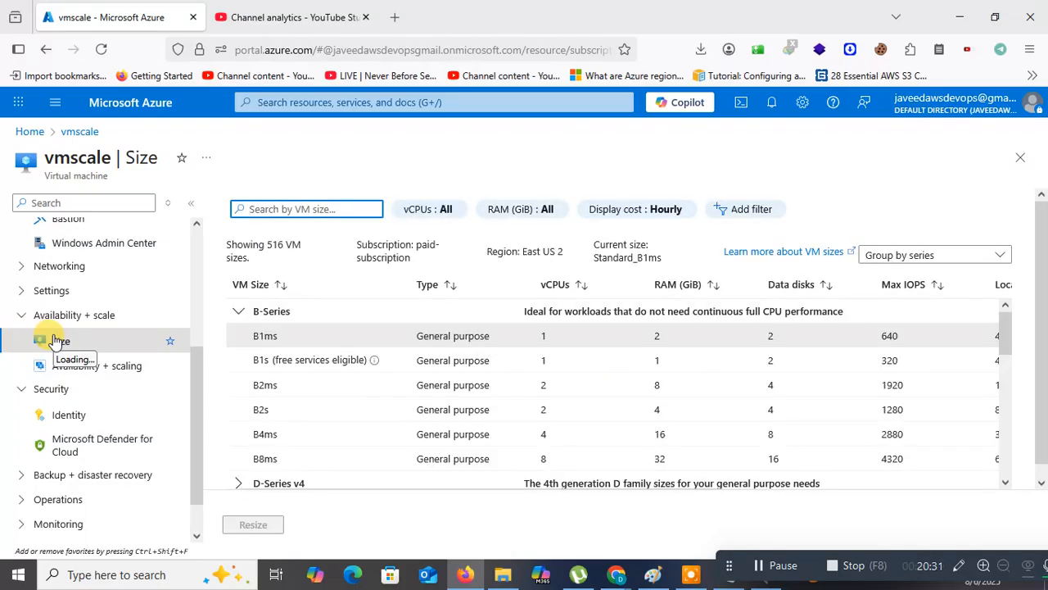
click(318, 363)
click(255, 522)
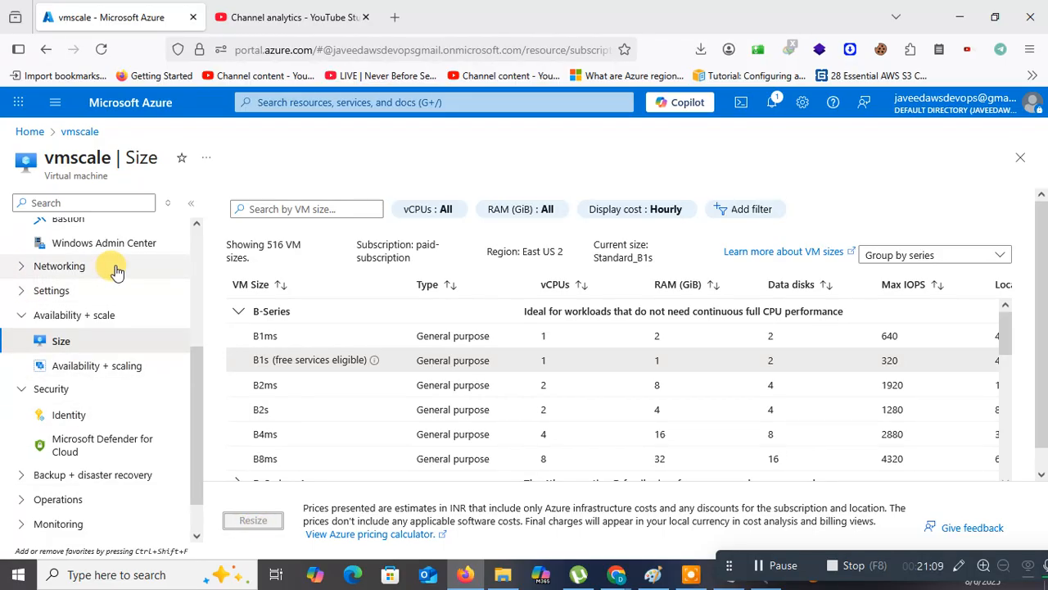
scroll(123, 279, up, 3)
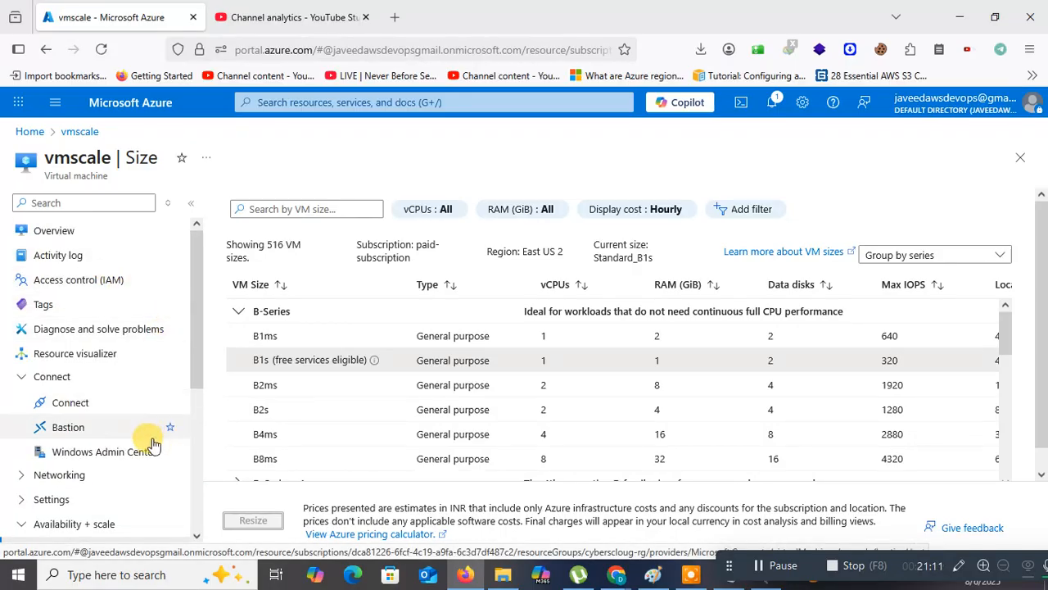
scroll(183, 402, down, 2)
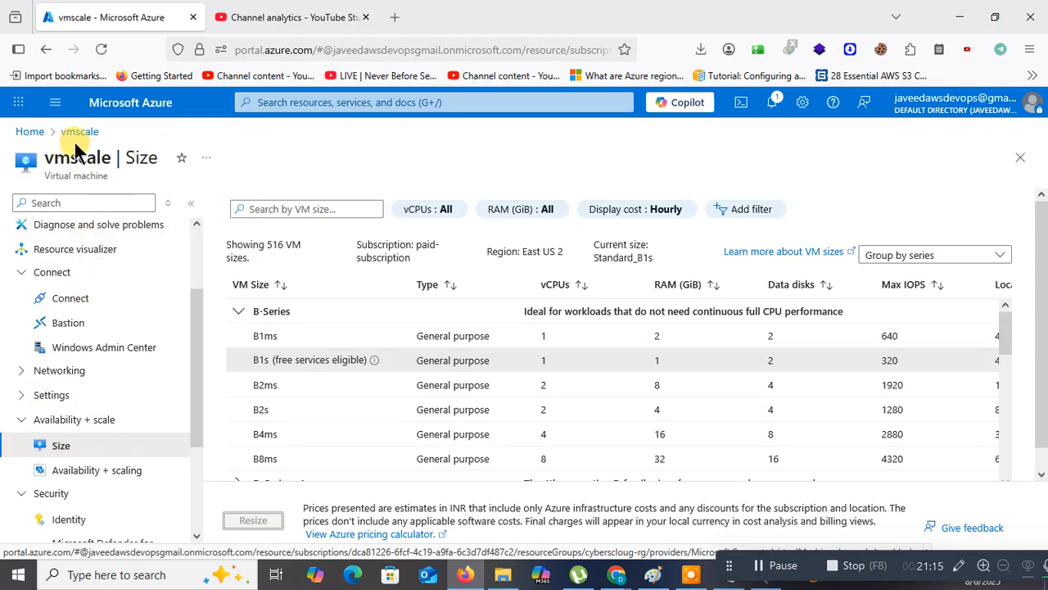
- Go back from the Size list to vmscale's Overview page
click(46, 49)
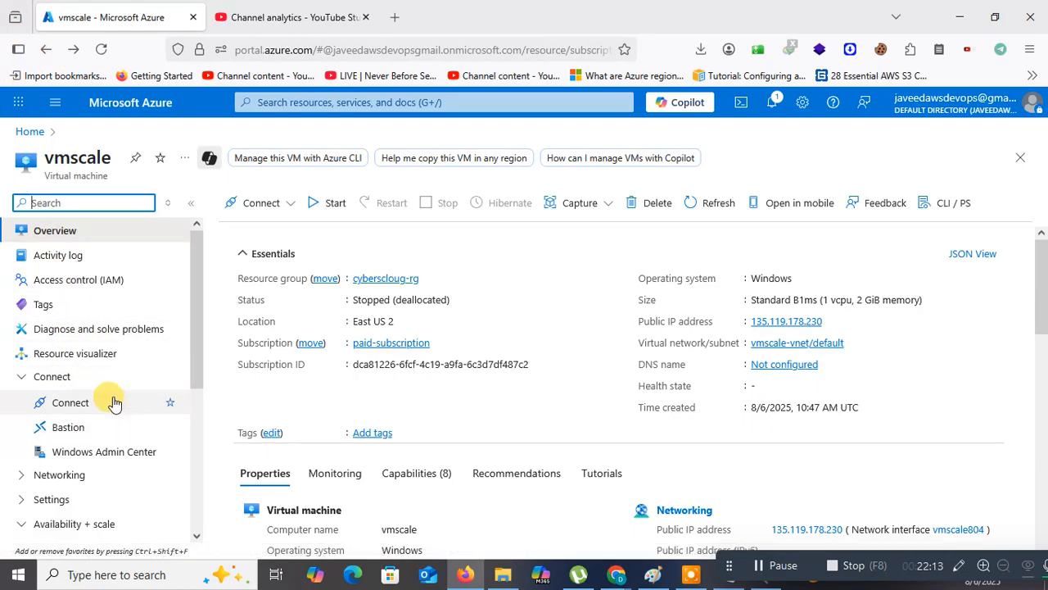
- Refresh the Overview to show Standard B1s, start vmscale, and switch to the Paint sketch
click(61, 237)
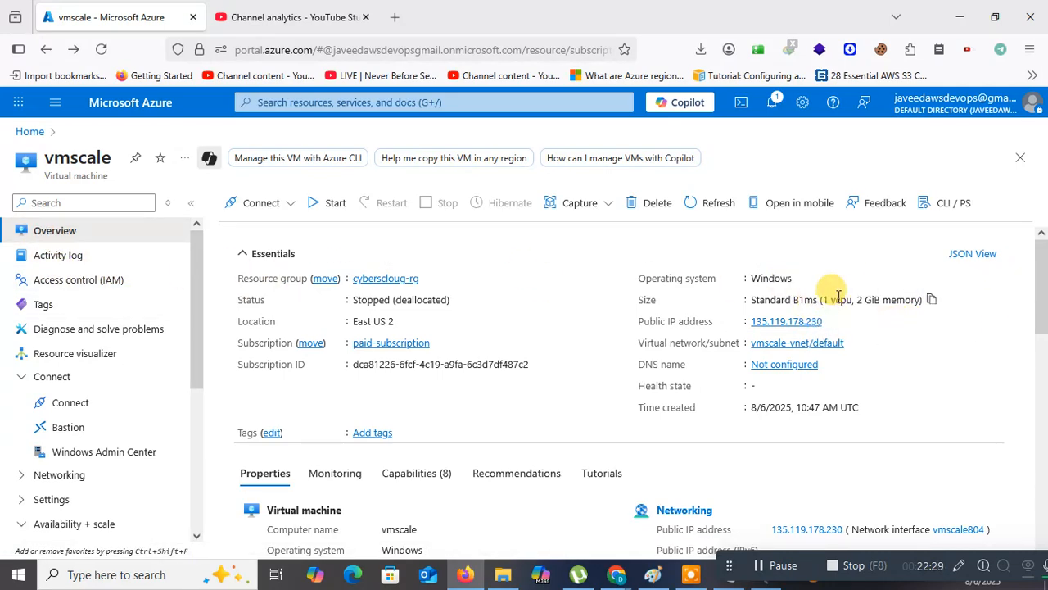
click(99, 49)
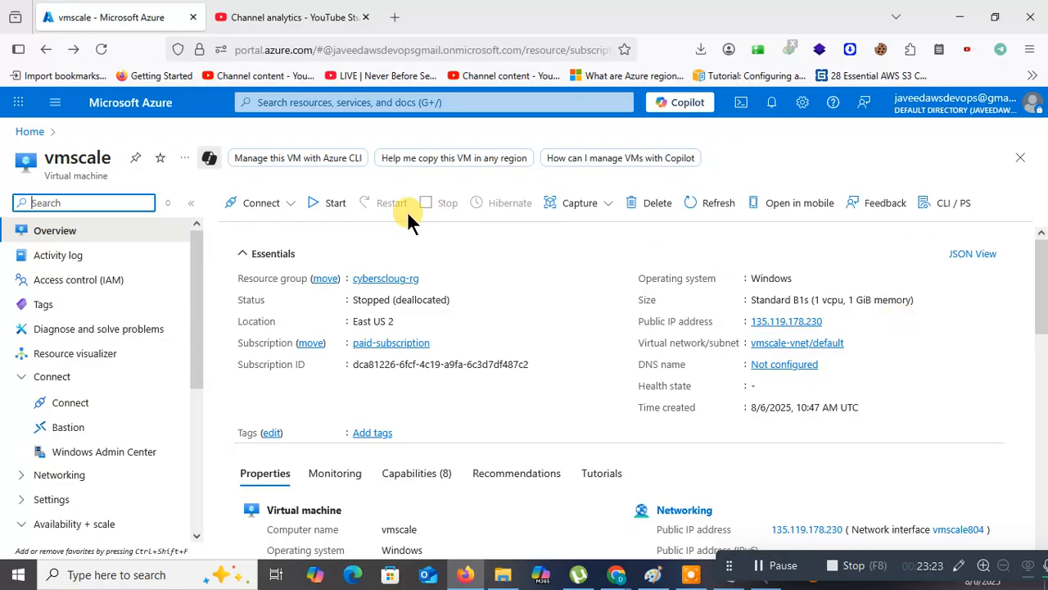
click(323, 203)
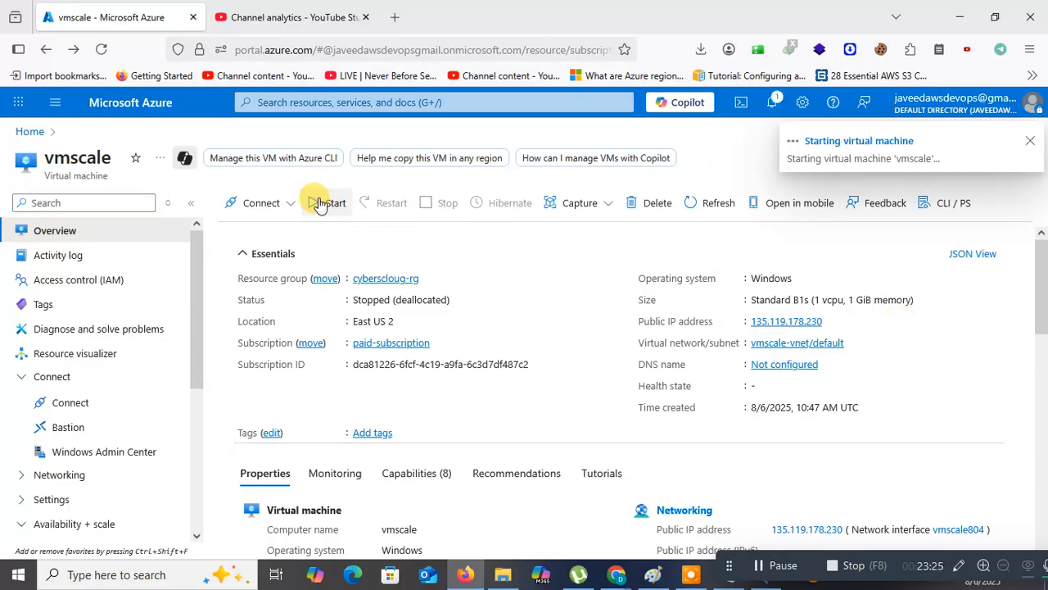
click(643, 572)
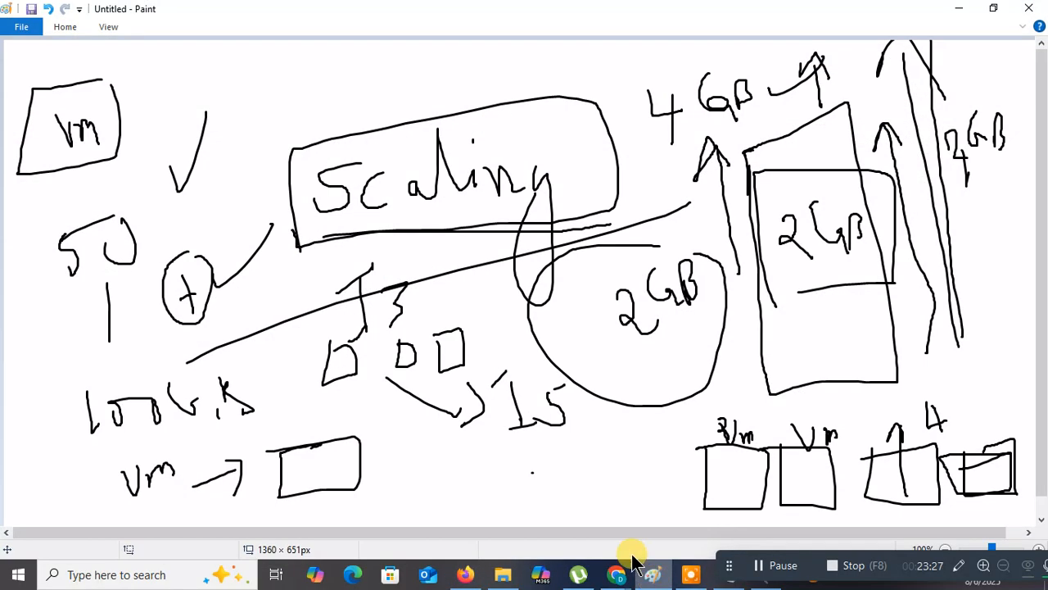
- Start a new blank Paint picture, discarding the old Scaling sketch without saving
click(22, 31)
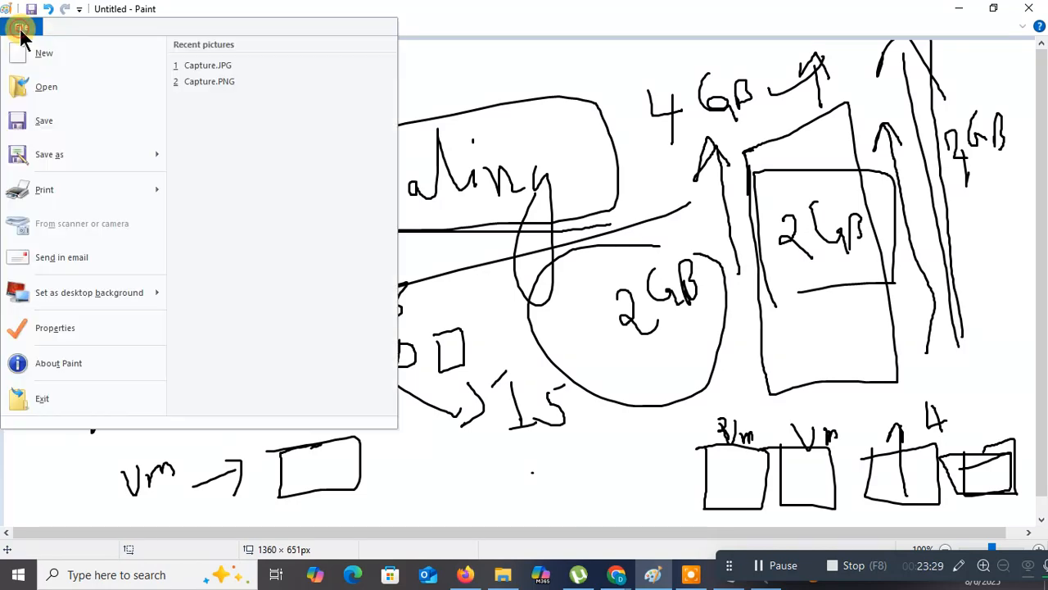
click(49, 90)
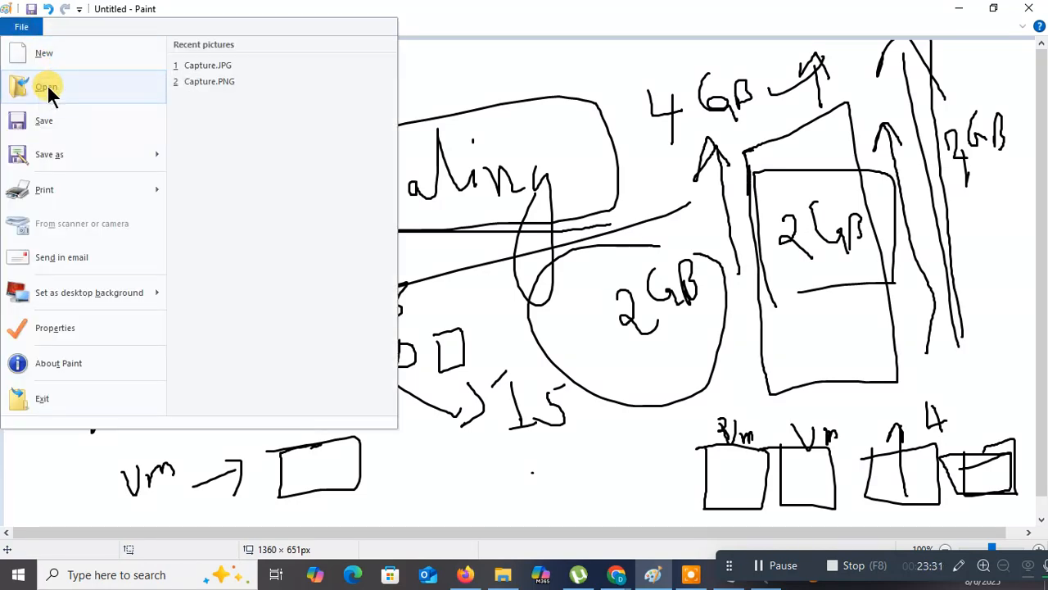
click(42, 54)
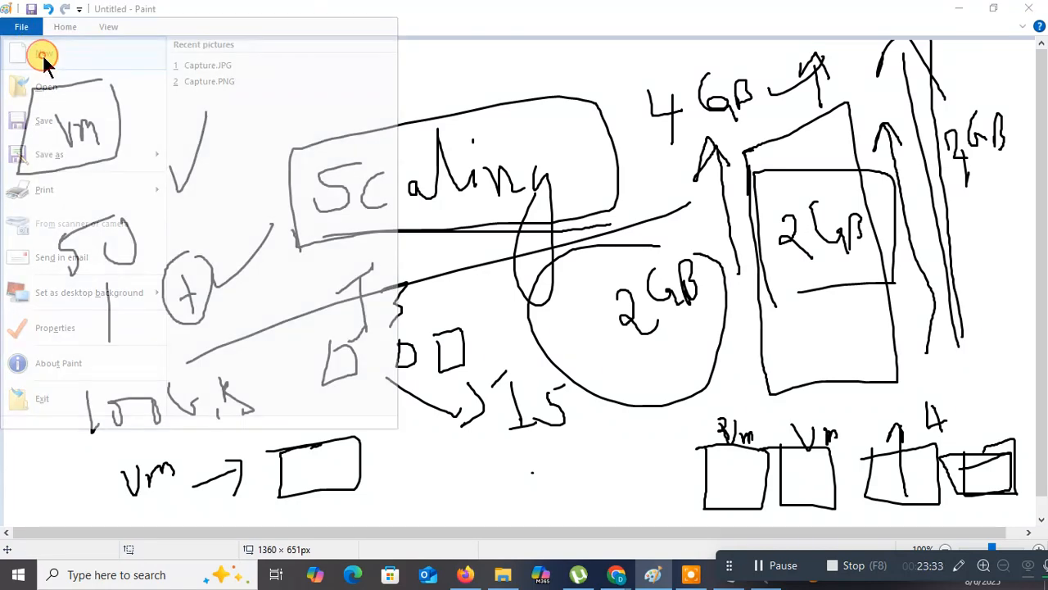
click(534, 284)
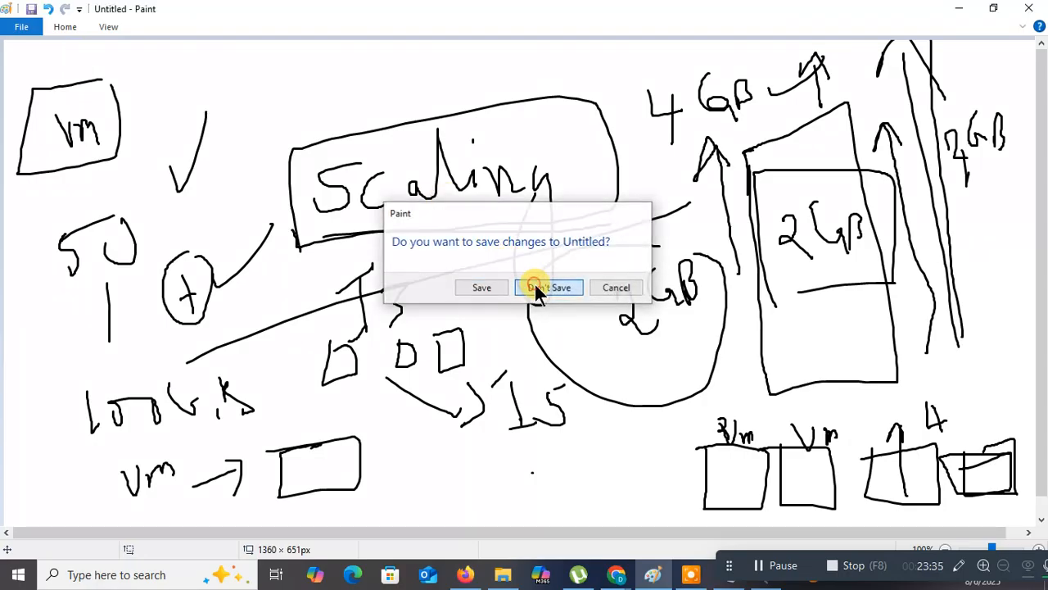
- Sketch a tall box labelled App with an arrowed line coming in from the top right
mouse_move(383, 137)
mouse_down()
mouse_move(392, 351)
mouse_move(546, 403)
mouse_move(546, 131)
mouse_move(506, 100)
mouse_move(383, 125)
mouse_up()
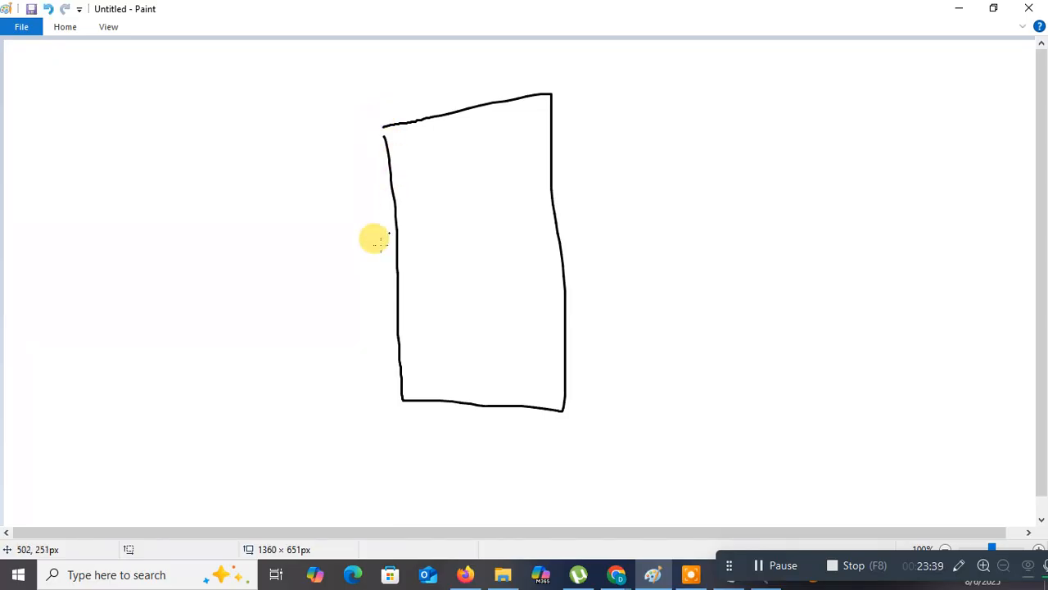
mouse_move(218, 336)
mouse_down()
mouse_move(398, 240)
mouse_move(405, 271)
mouse_move(444, 187)
mouse_move(492, 272)
mouse_up()
mouse_move(485, 214)
mouse_down()
mouse_move(493, 206)
mouse_move(519, 294)
mouse_up()
drag(514, 199, 512, 214)
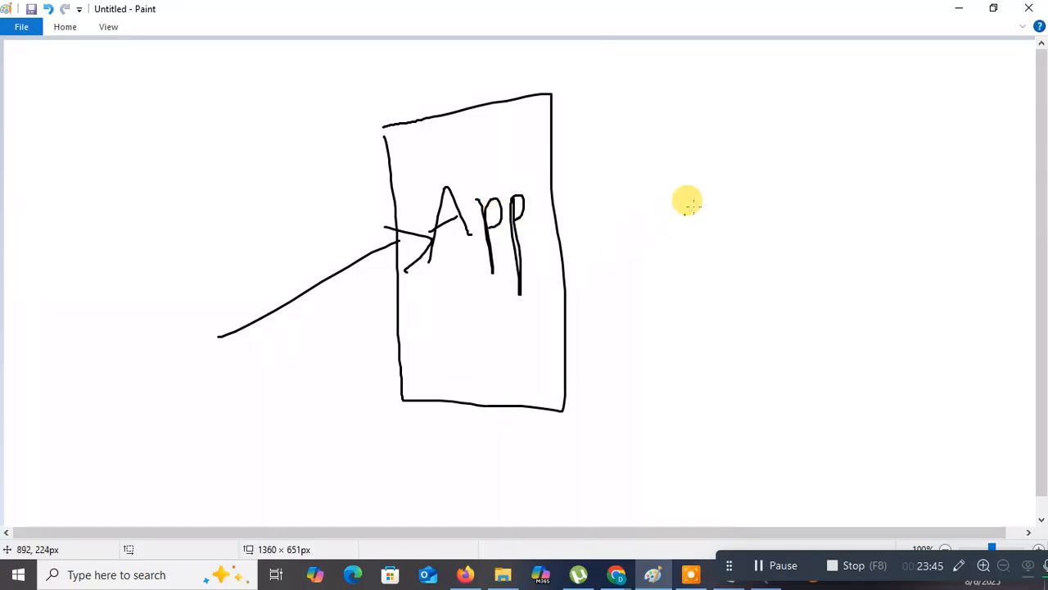
drag(736, 58, 508, 227)
drag(528, 175, 564, 220)
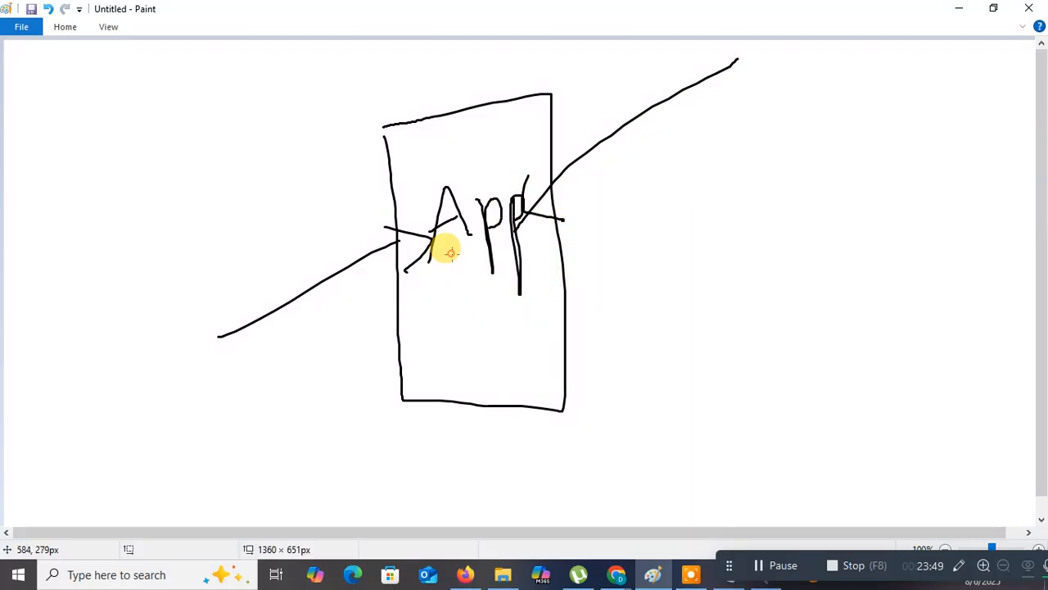
mouse_move(452, 255)
mouse_down()
mouse_move(452, 299)
mouse_move(464, 272)
mouse_up()
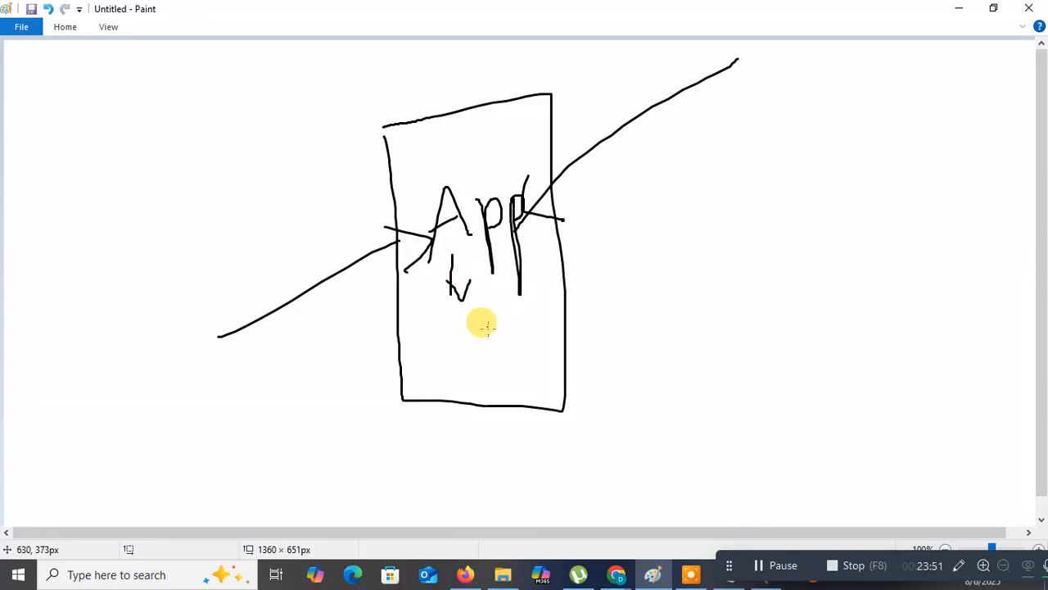
- Draw an outgoing line labelled user Data, then minimize Paint to return to Azure
mouse_move(483, 340)
mouse_down()
mouse_move(642, 268)
mouse_move(655, 248)
mouse_move(697, 229)
mouse_move(763, 226)
mouse_up()
drag(623, 317, 744, 263)
mouse_move(694, 312)
mouse_down()
mouse_move(706, 309)
mouse_move(697, 334)
mouse_up()
mouse_move(734, 303)
mouse_down()
mouse_move(748, 300)
mouse_move(732, 284)
mouse_move(758, 284)
mouse_up()
drag(666, 402, 800, 332)
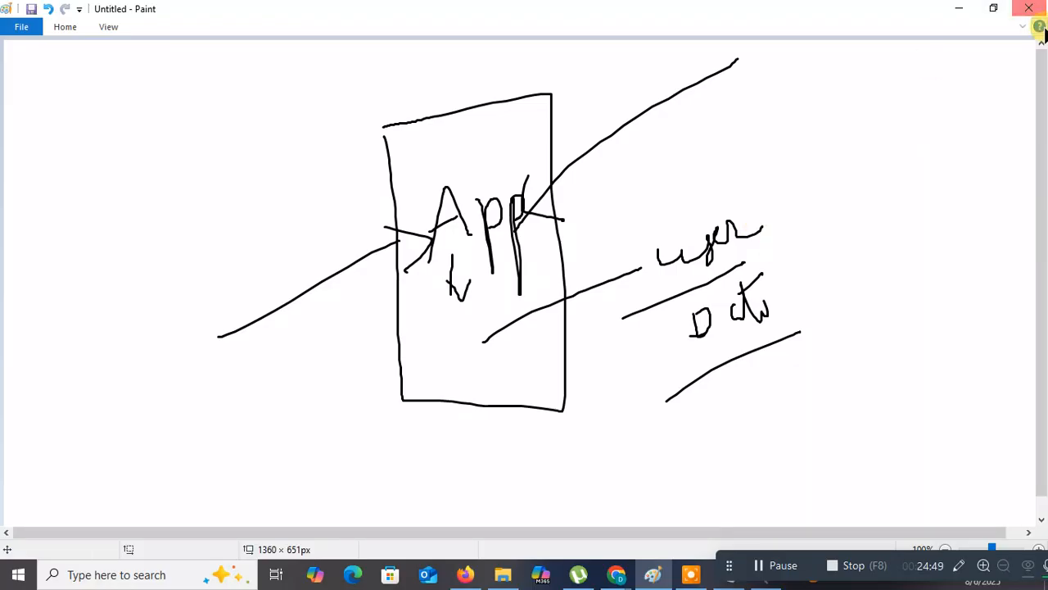
click(959, 8)
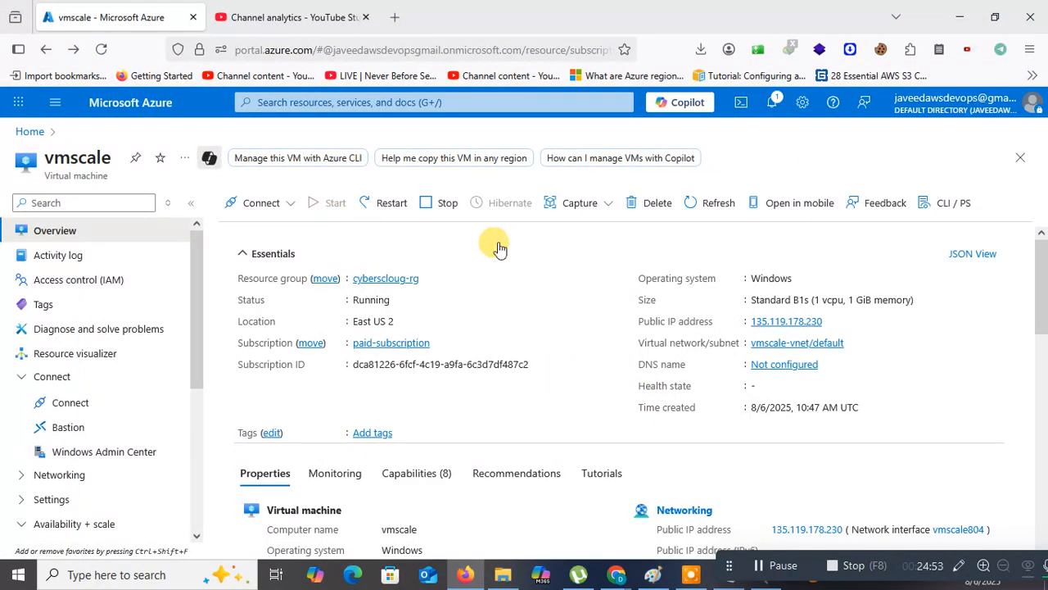
- Reload vmscale's Overview to show Windows Server 2019 Datacenter, then bring up its Connect options
click(101, 49)
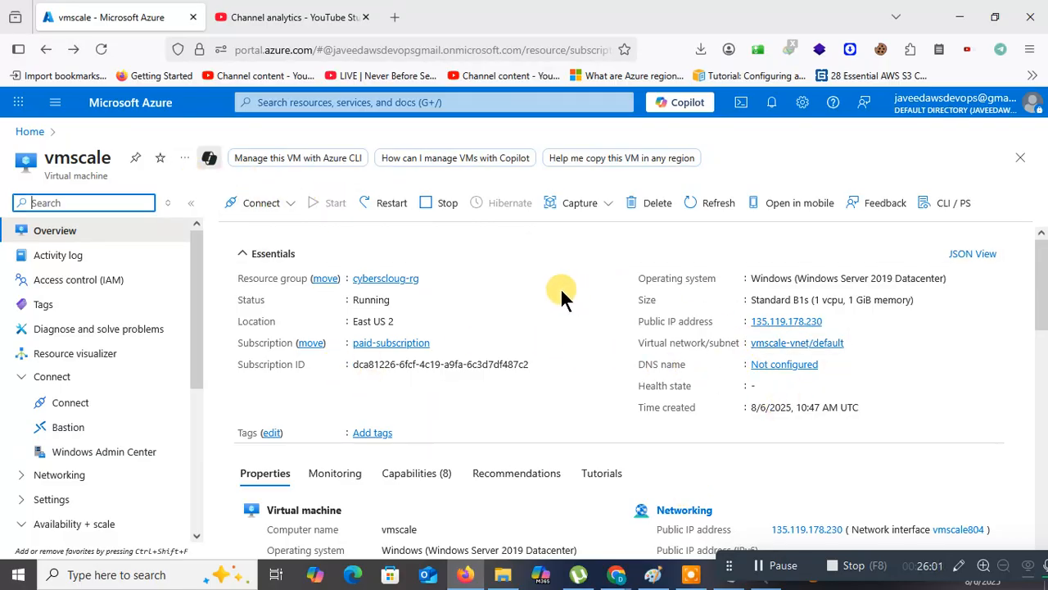
scroll(489, 306, down, 3)
scroll(488, 307, up, 3)
click(292, 206)
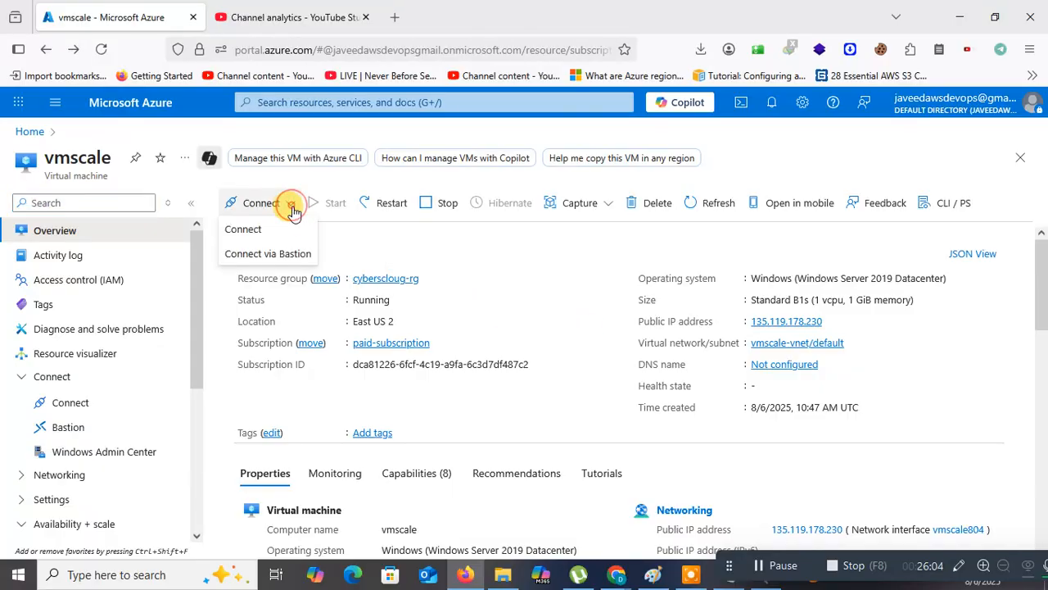
- Download vmscale's Native RDP file from the Connect page and open vmscale.rdp
click(245, 233)
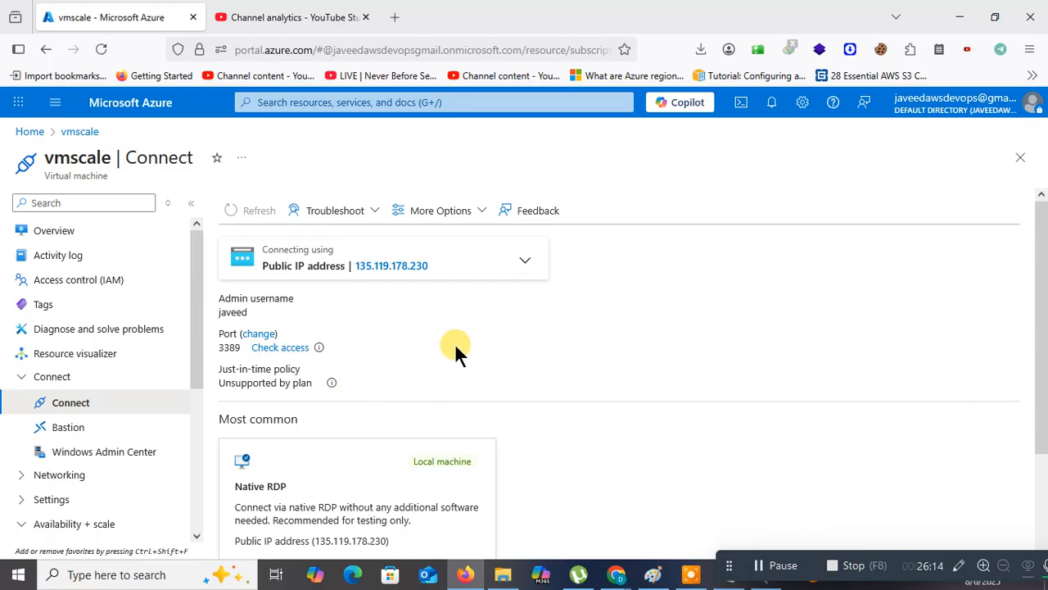
scroll(455, 342, down, 2)
click(363, 513)
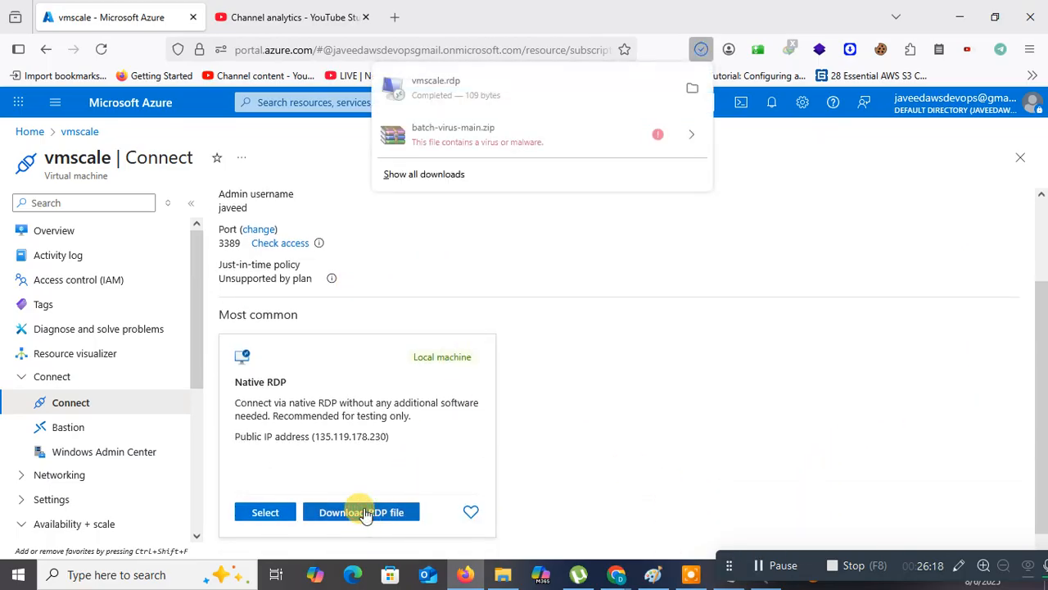
click(483, 90)
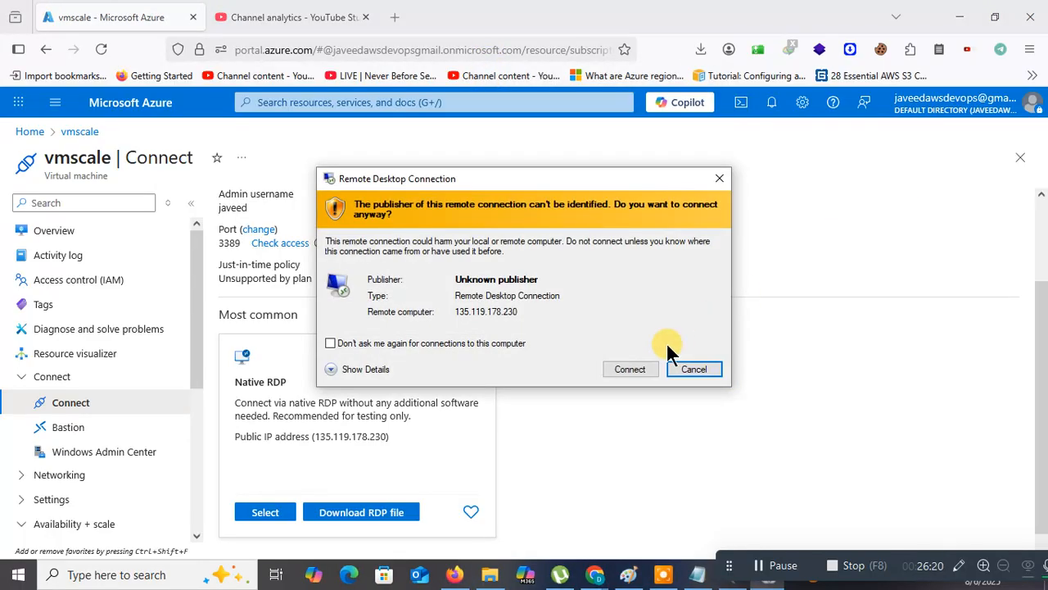
- Accept the unverified publisher warning and copy the saved admin password from Notepad
click(640, 367)
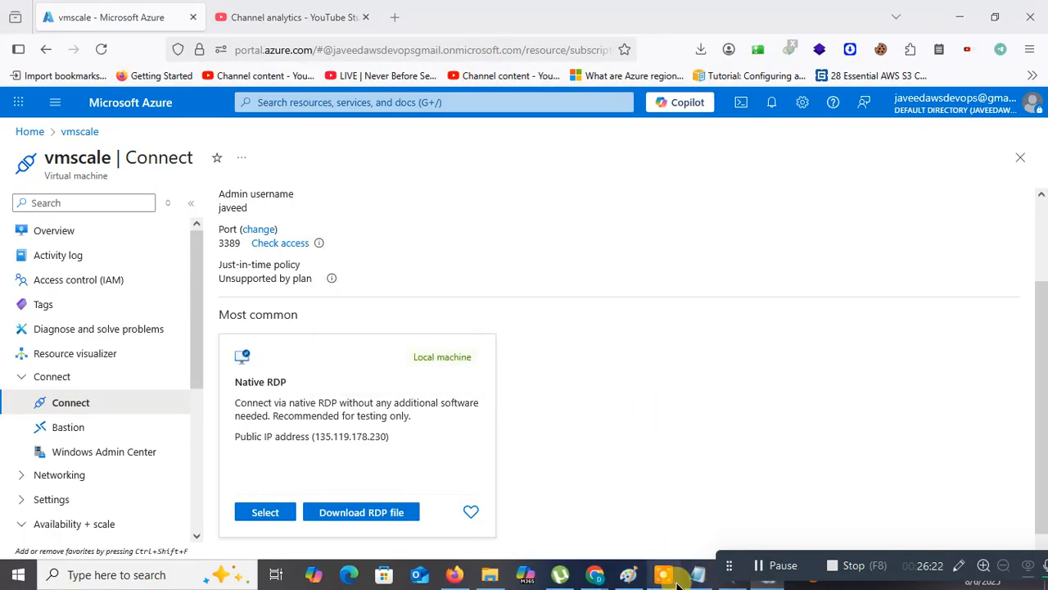
click(697, 574)
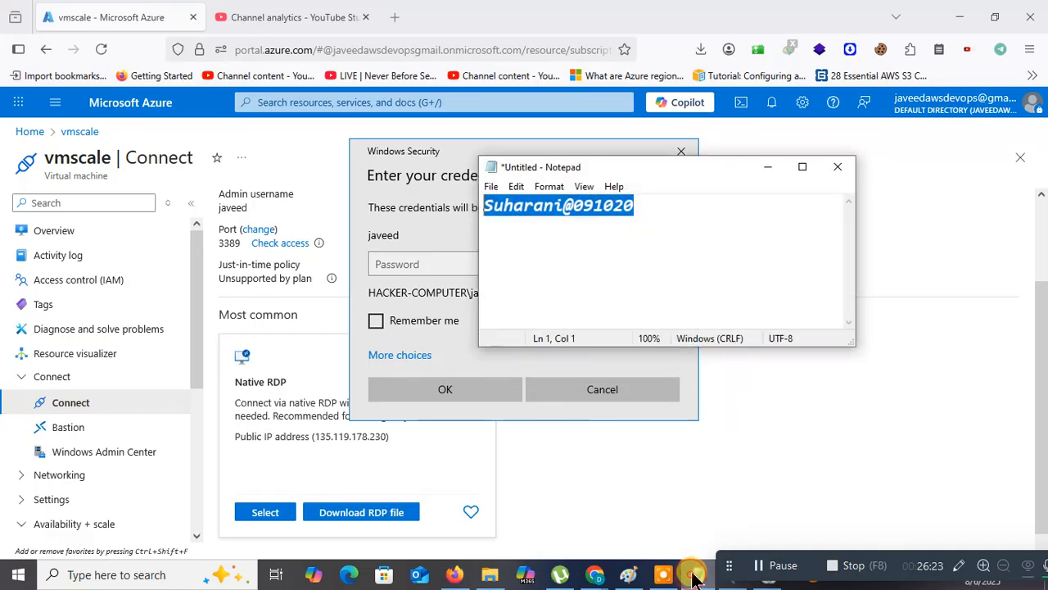
right_click(598, 209)
click(633, 254)
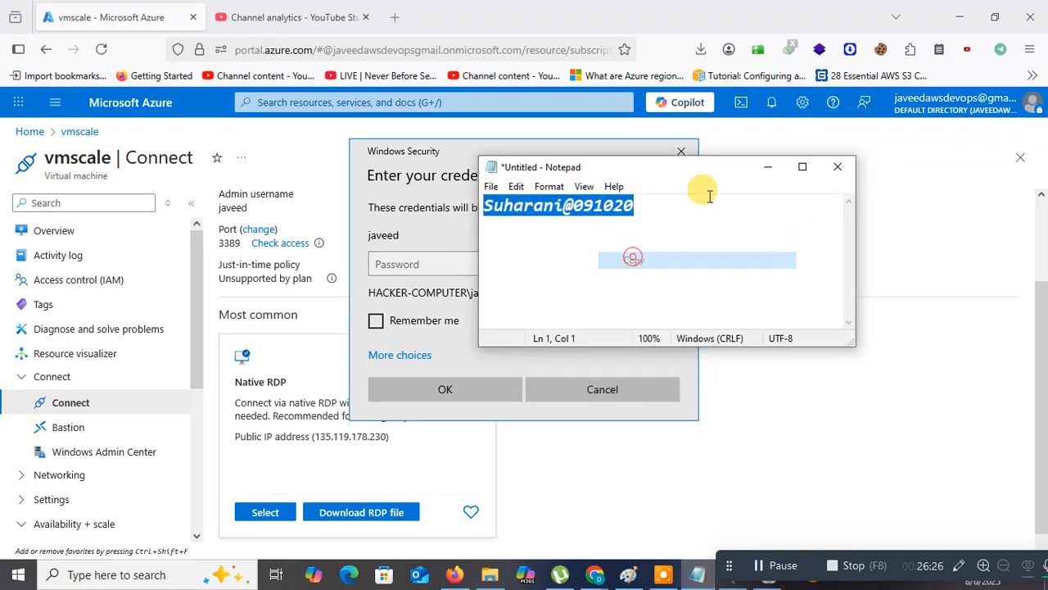
- Paste the password into the Windows Security prompt, sign in, and accept the certificate warning
click(766, 168)
right_click(427, 266)
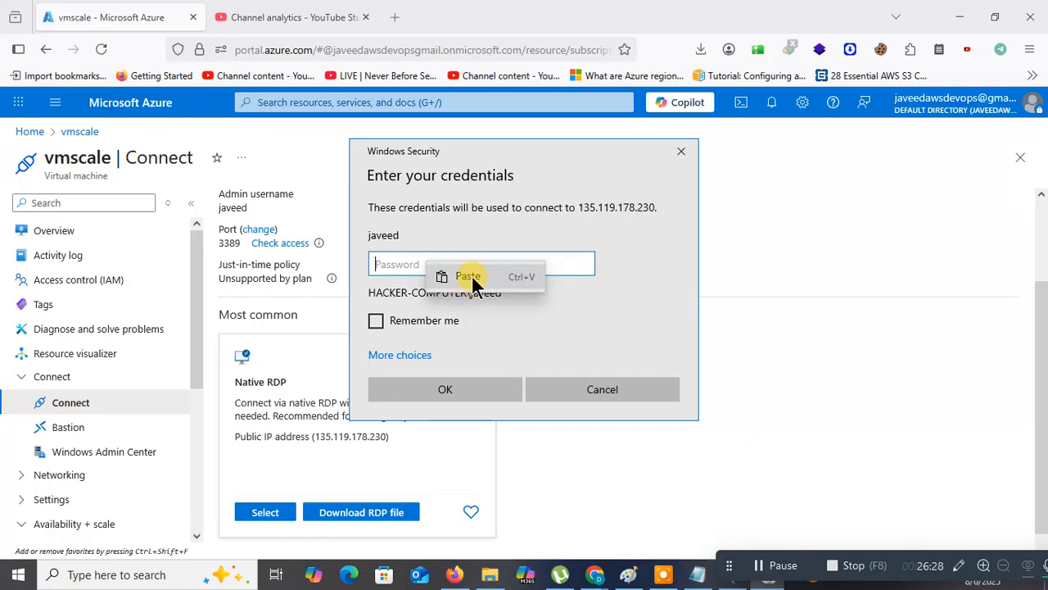
click(471, 276)
click(466, 392)
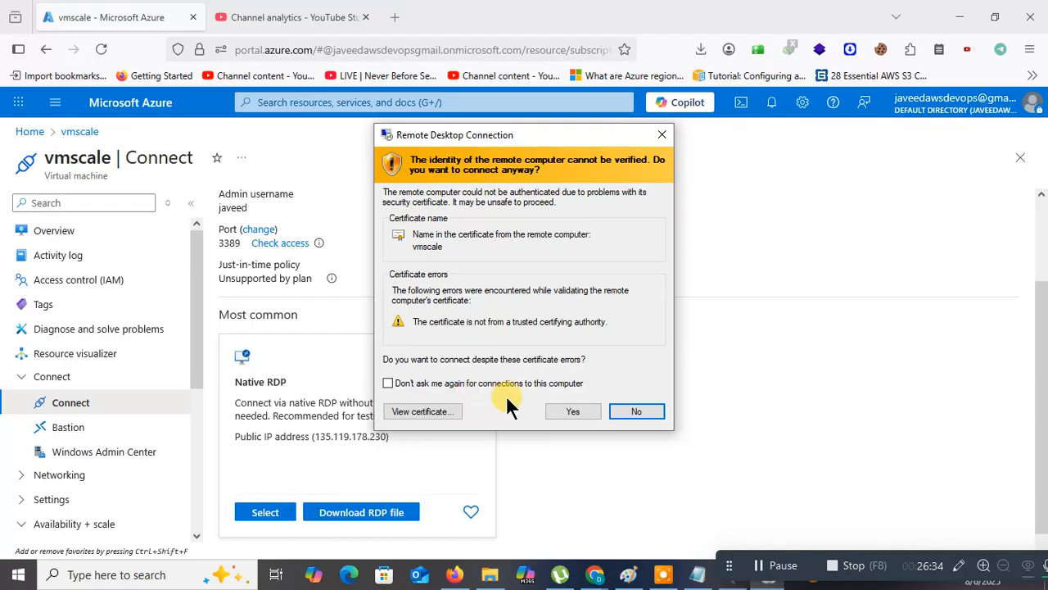
click(590, 409)
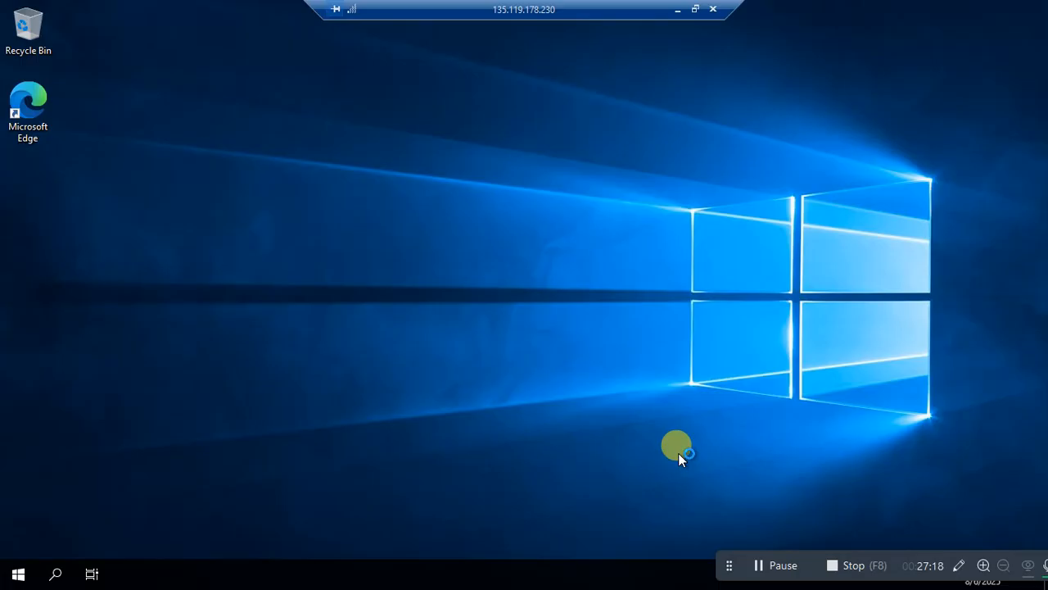
- Confirm the certificate warning, allow network discovery, and launch File Explorer on vmscale
click(466, 259)
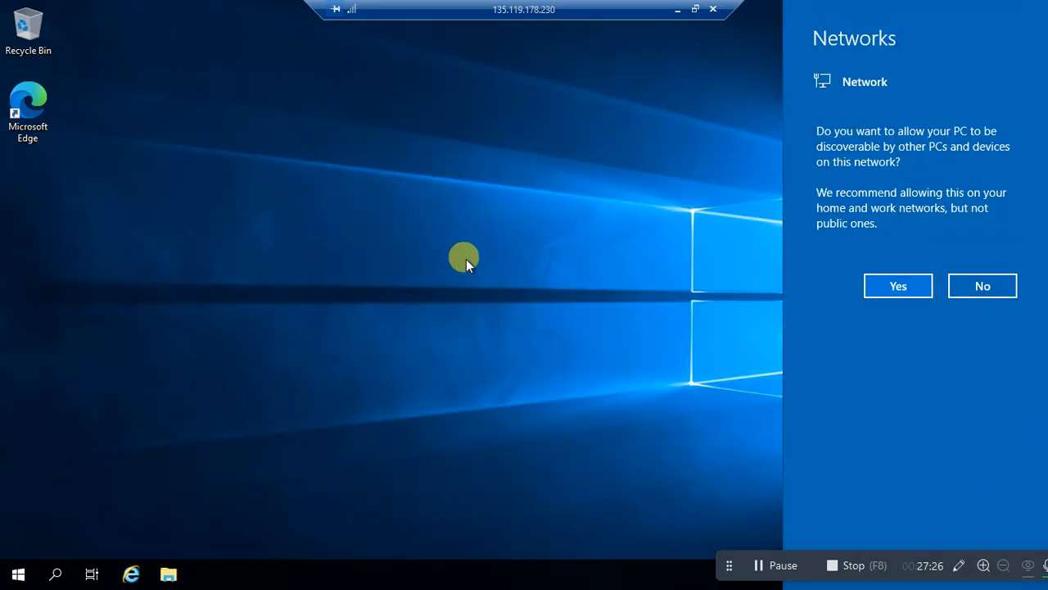
click(892, 287)
click(892, 287)
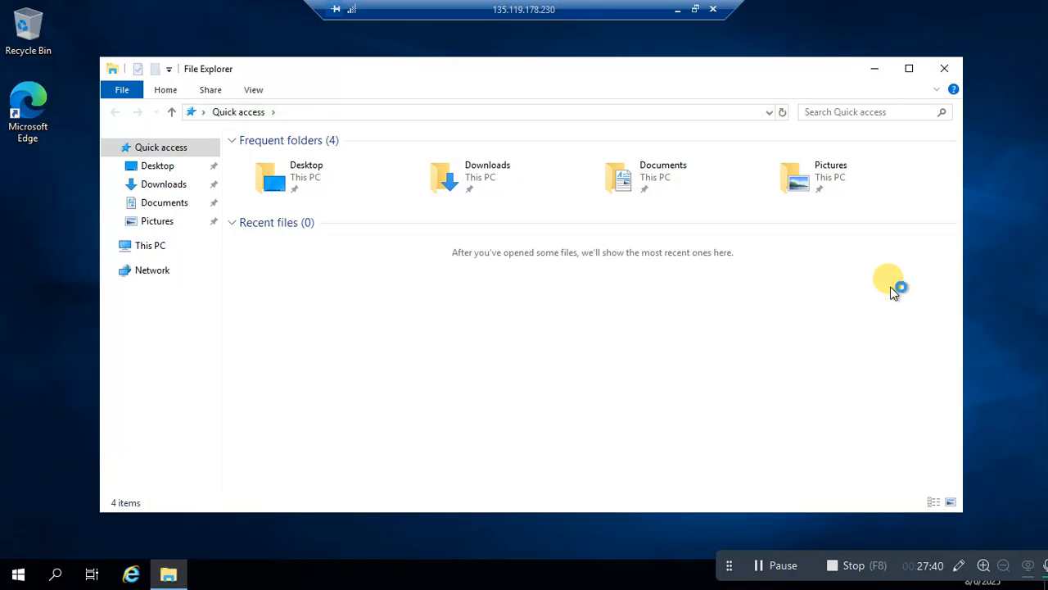
- Maximize File Explorer on This PC and use Magnifier to read the drive capacities
click(908, 68)
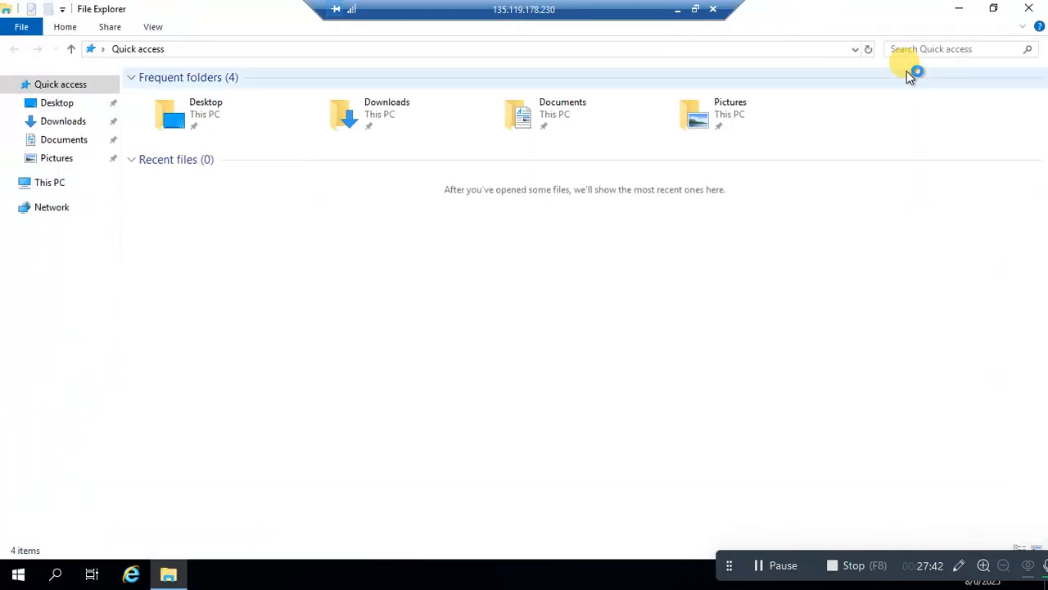
click(44, 185)
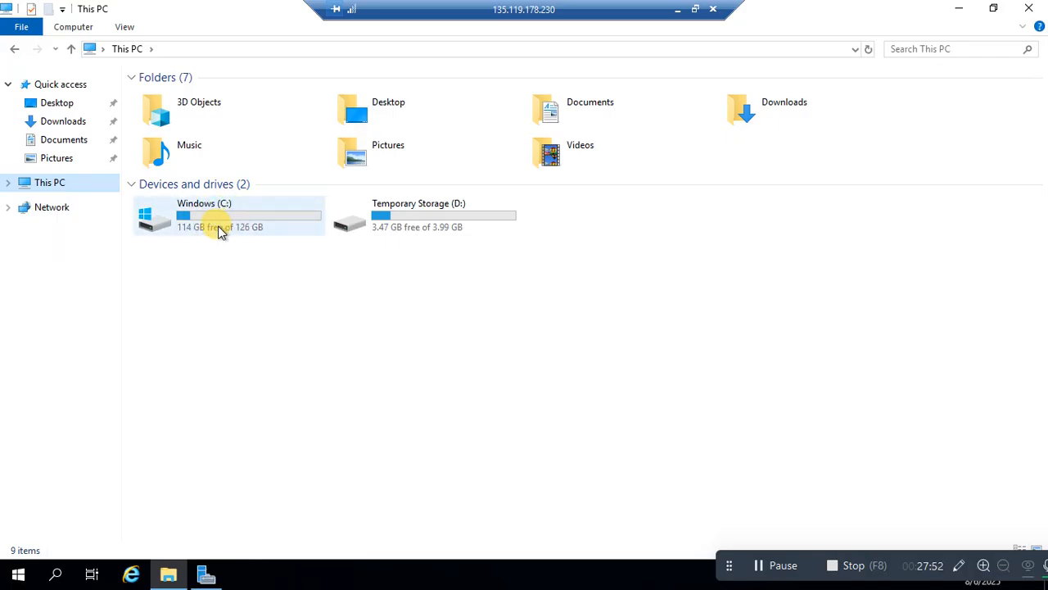
key(super+plus)
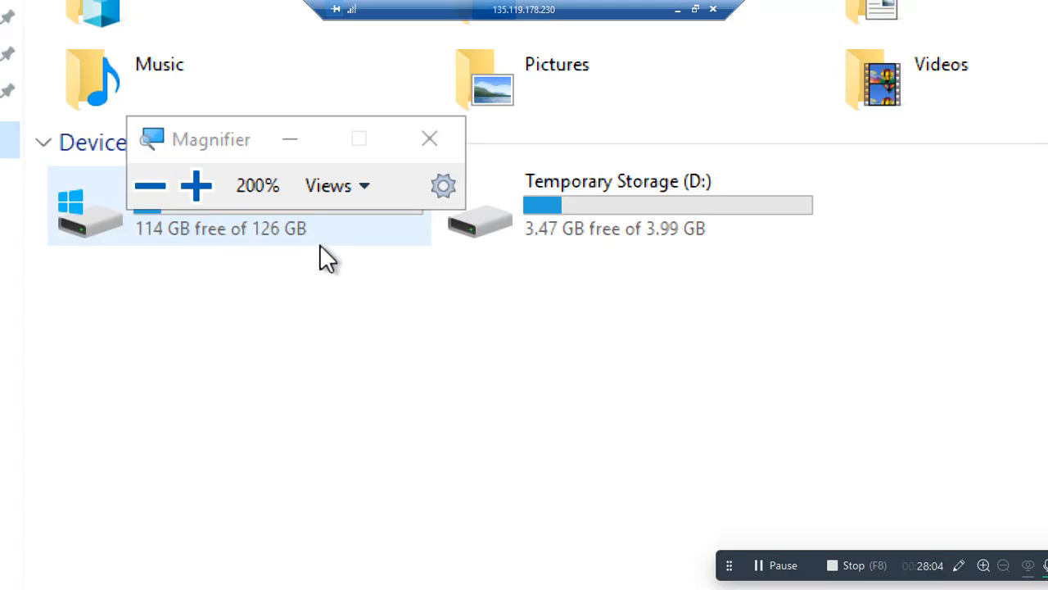
mouse_move(312, 243)
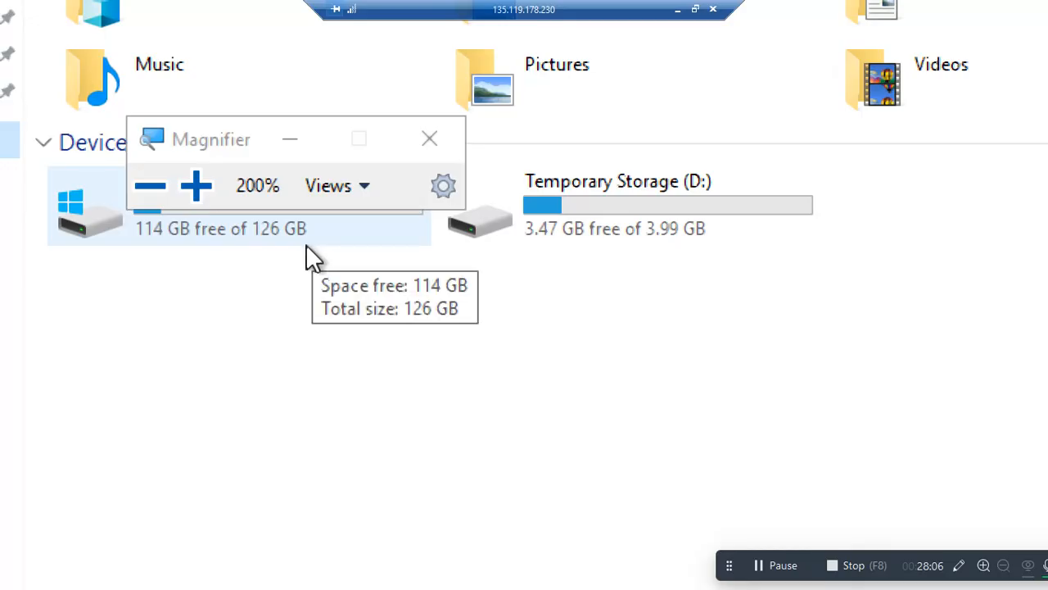
key(super+minus)
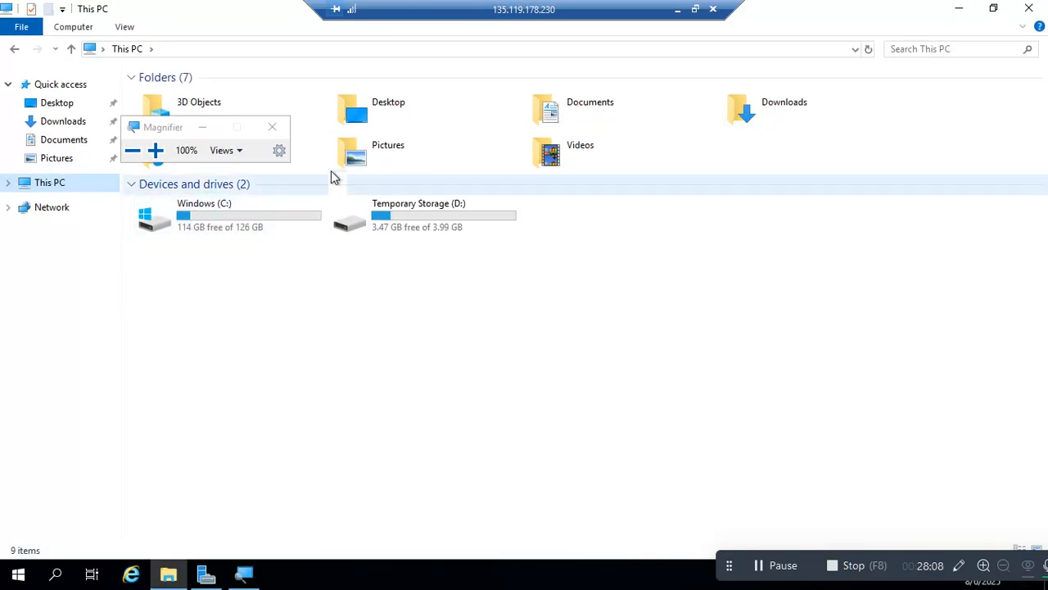
click(272, 126)
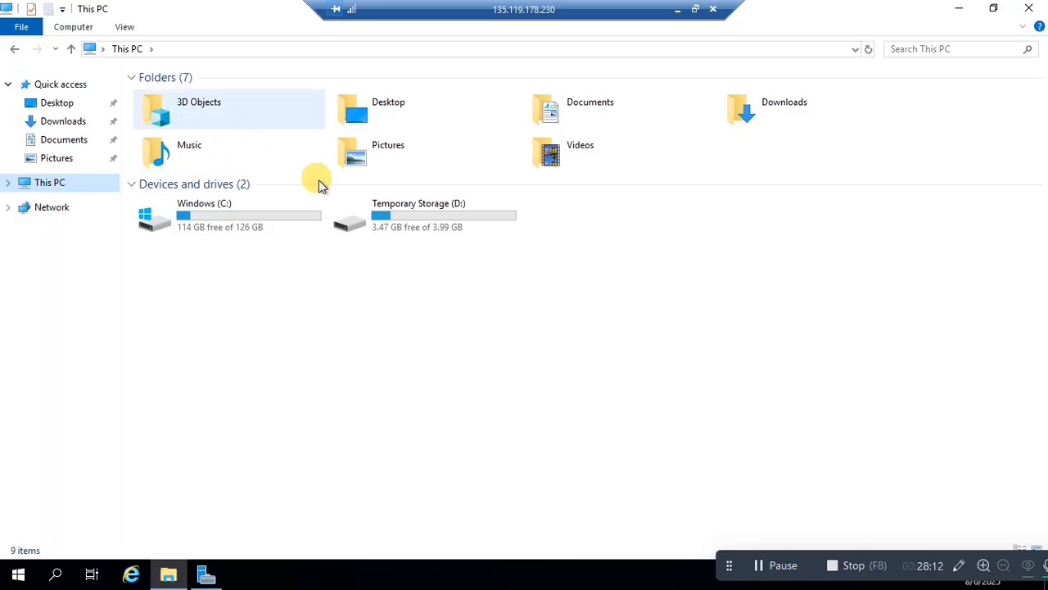
- Inspect the contents of Temporary Storage (D:), then return to This PC
mouse_move(444, 224)
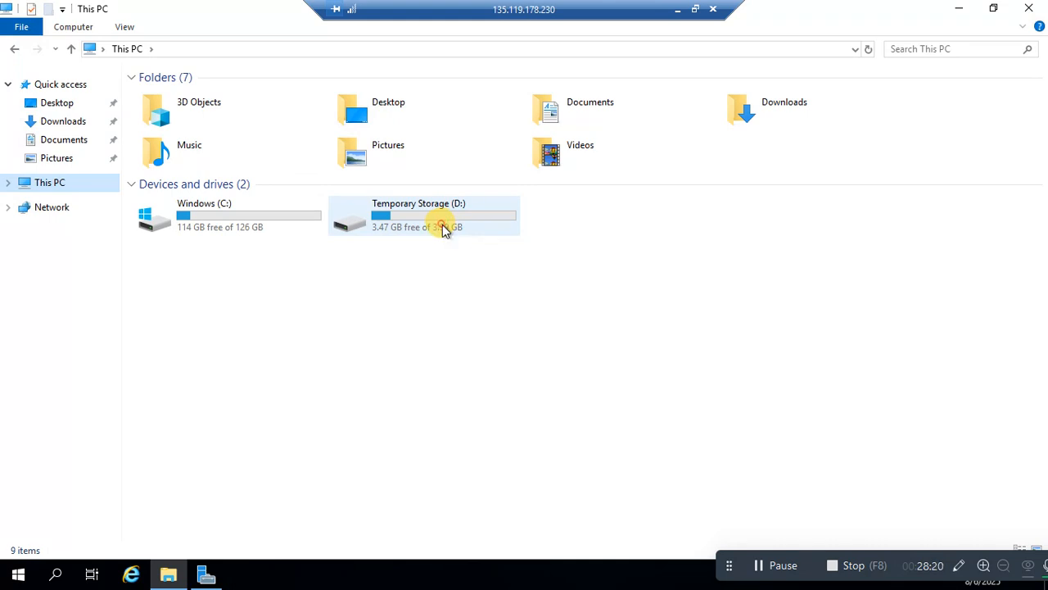
double_click(442, 224)
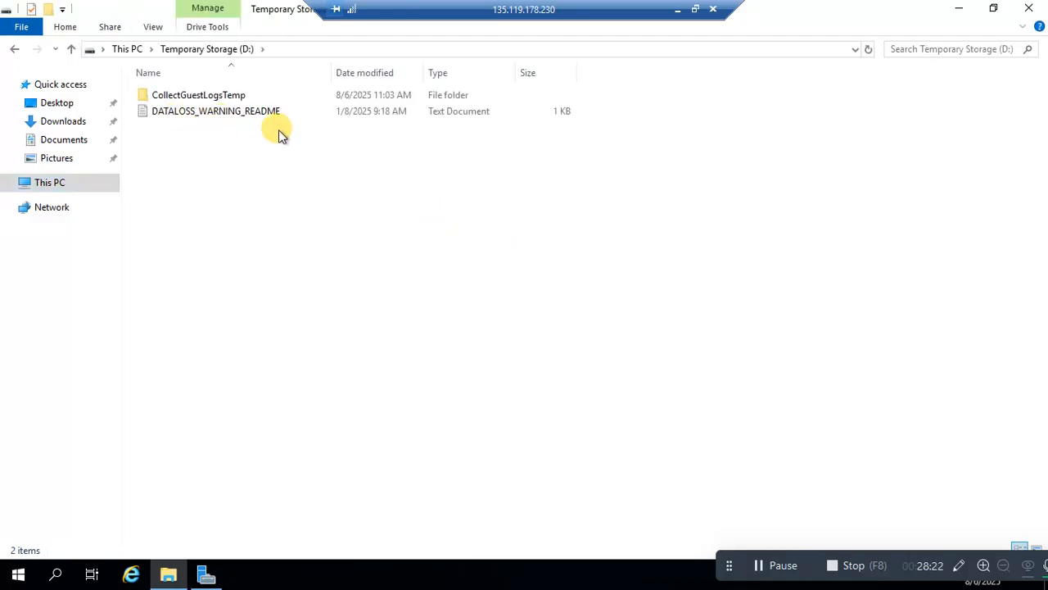
click(15, 50)
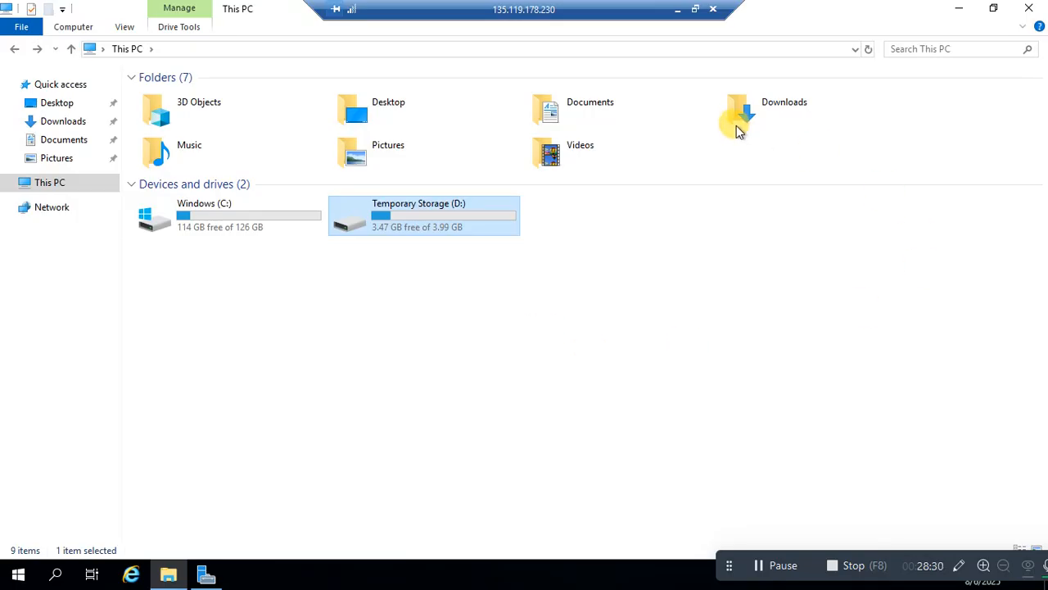
- Return to the Azure Portal and view vmscale's Availability + scaling page
click(678, 10)
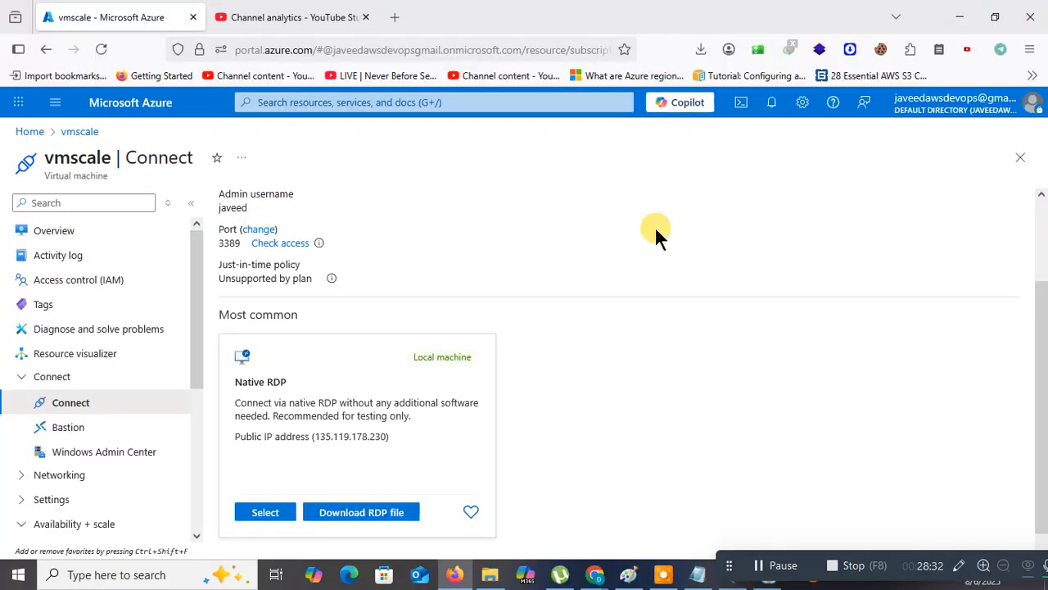
click(85, 131)
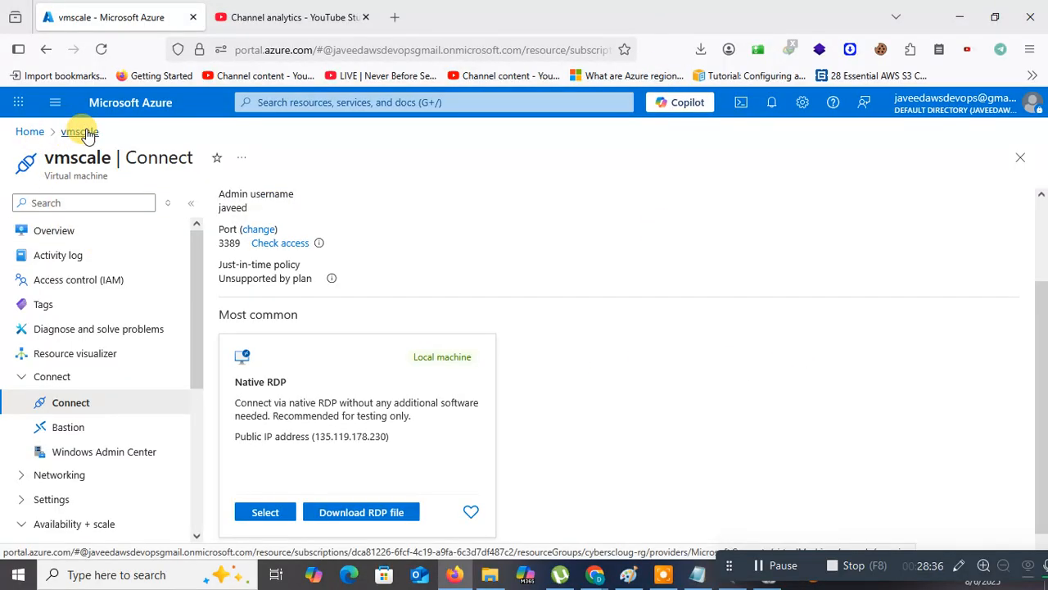
scroll(163, 268, down, 2)
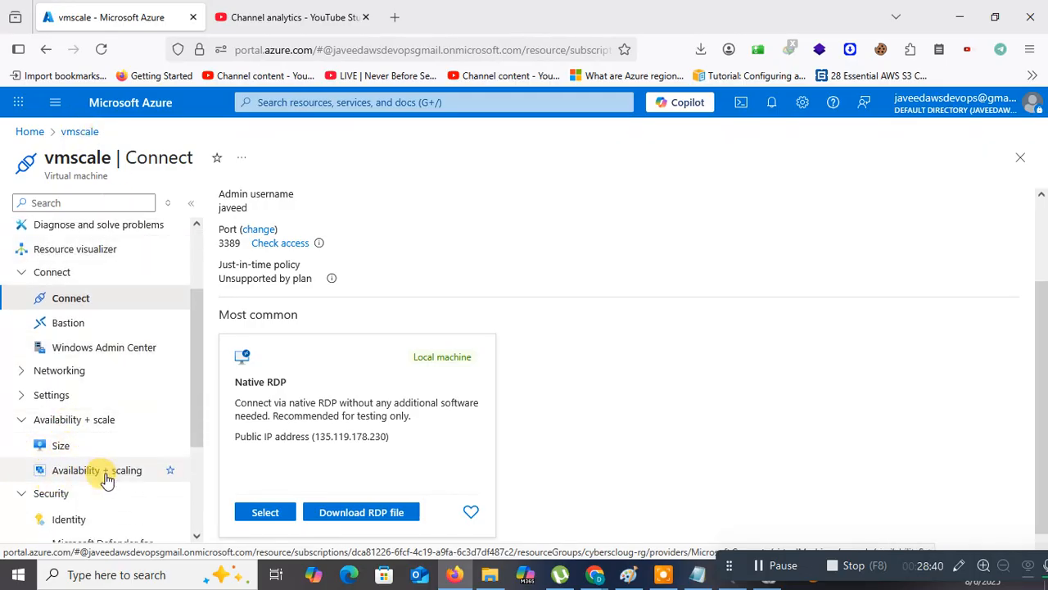
scroll(115, 410, down, 2)
click(87, 374)
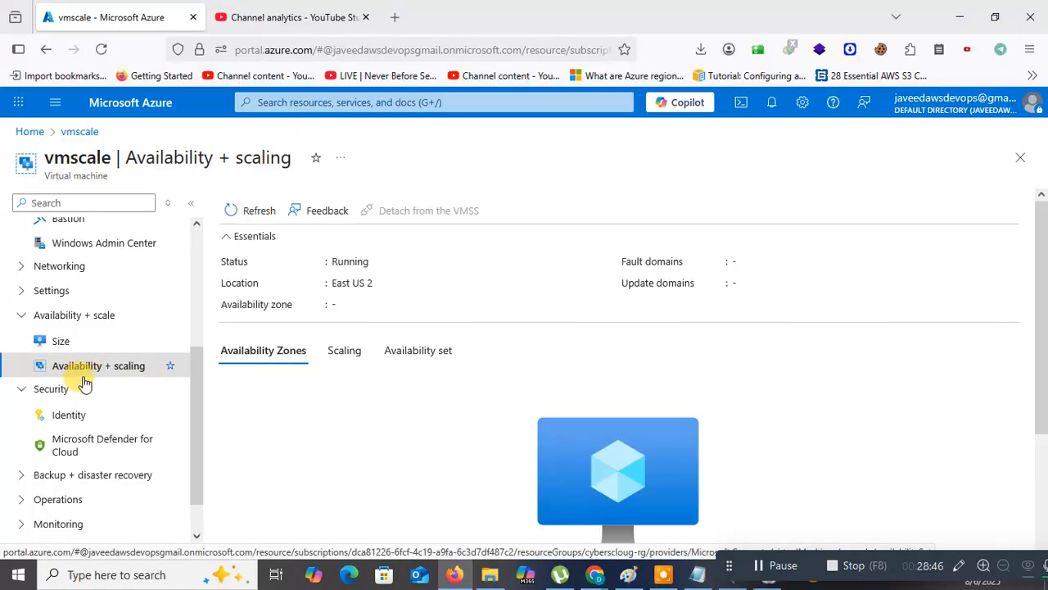
- Expand the Settings group and go to vmscale's Disks page
scroll(106, 348, up, 2)
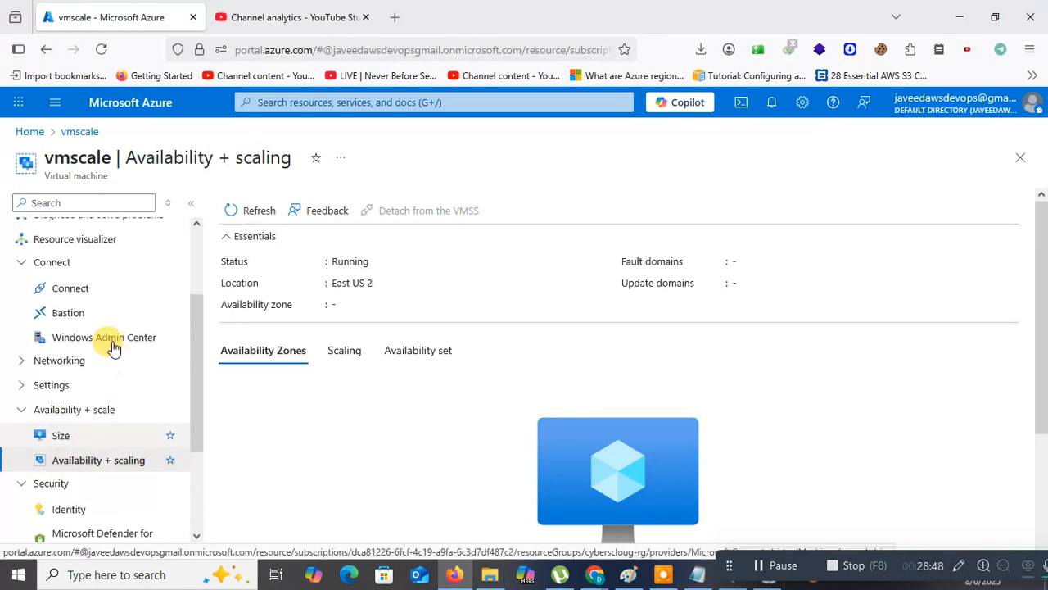
click(22, 396)
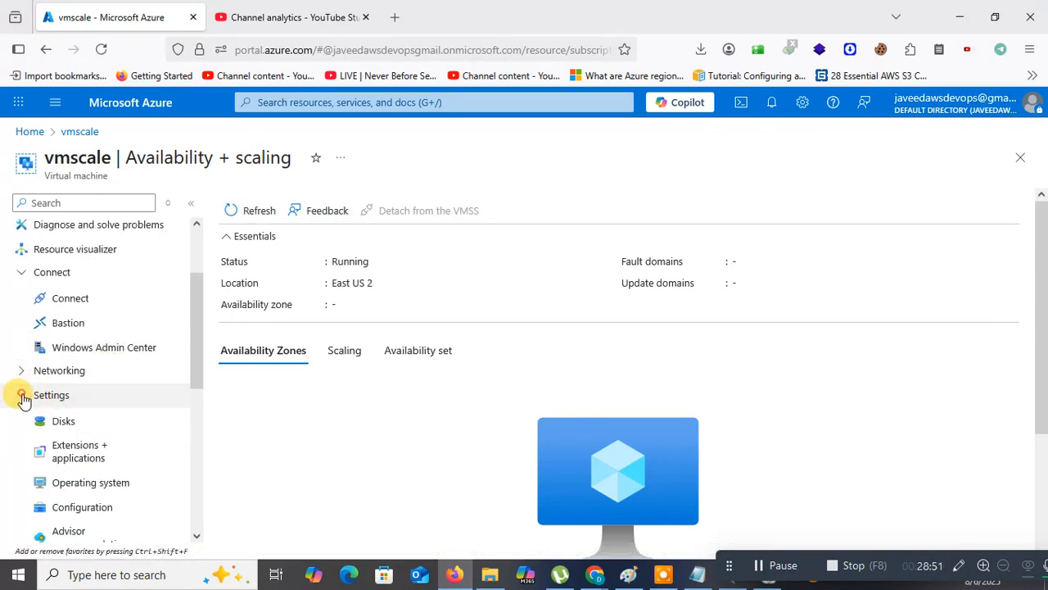
click(61, 423)
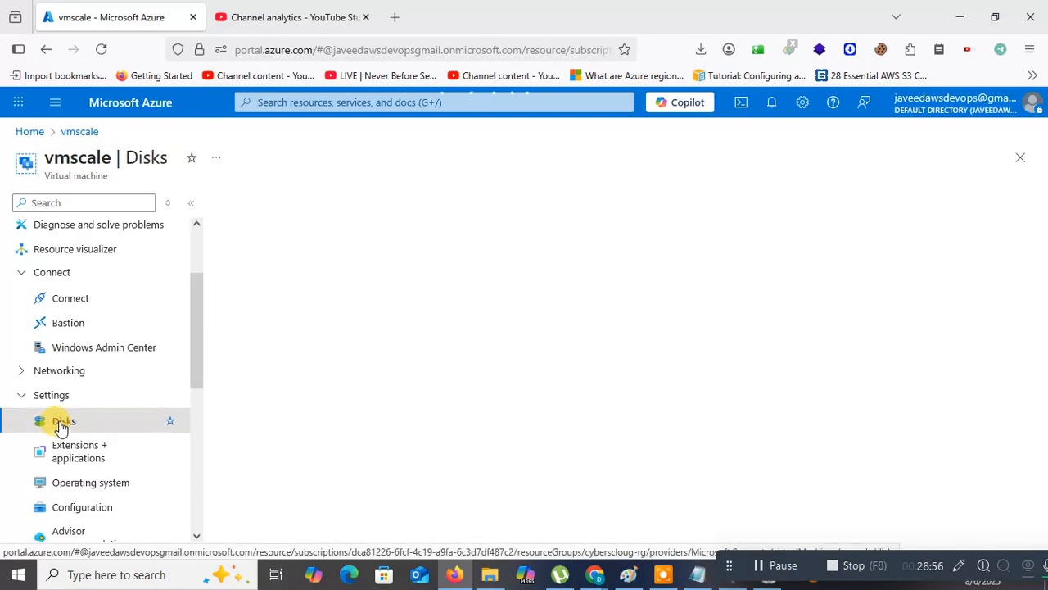
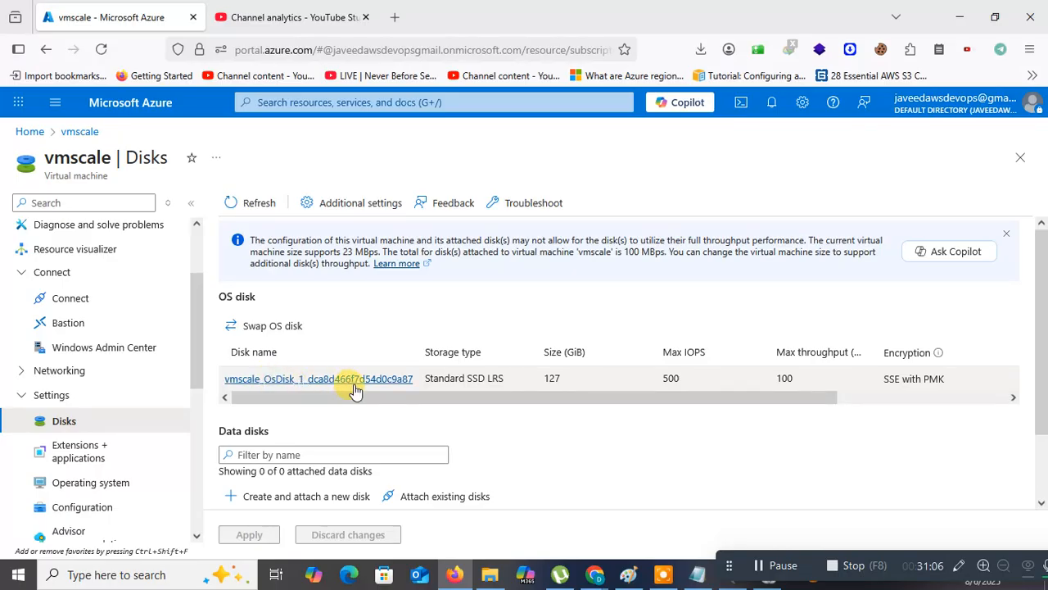
- Add a new data disk row on vmscale and name it disk-1
scroll(368, 414, down, 1)
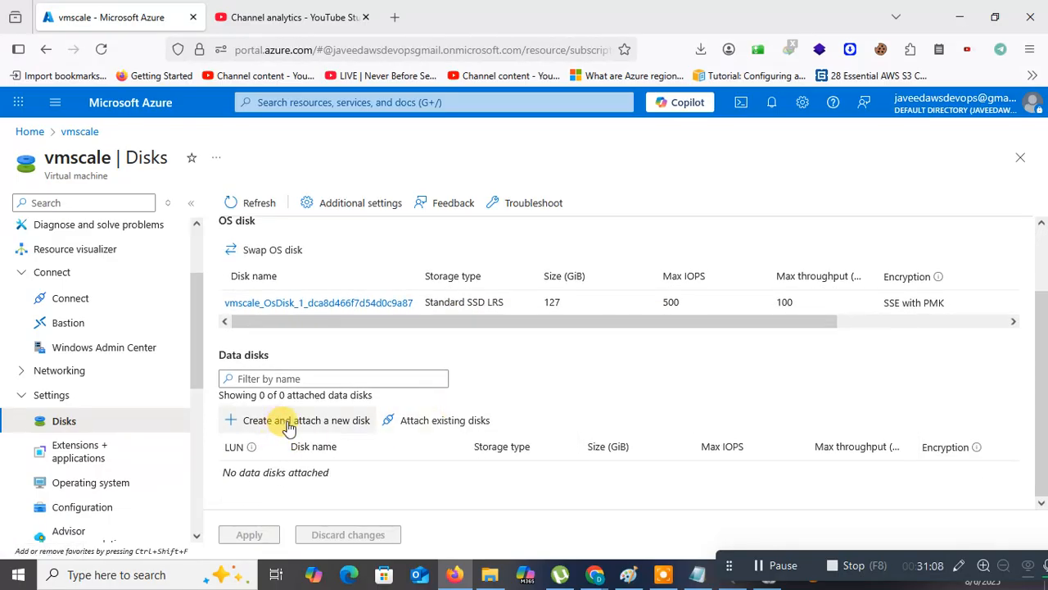
click(287, 422)
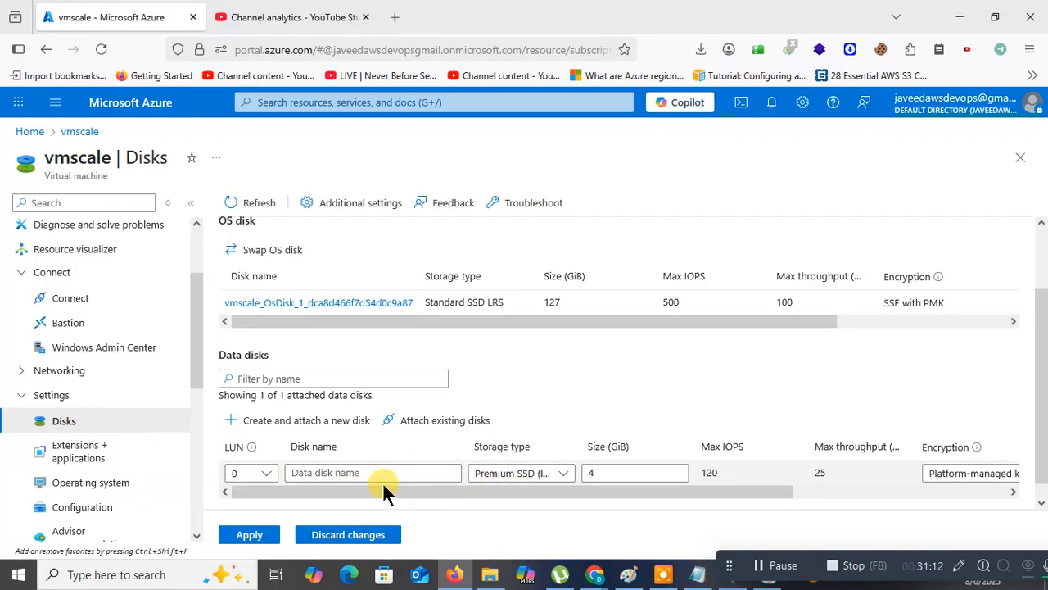
click(360, 475)
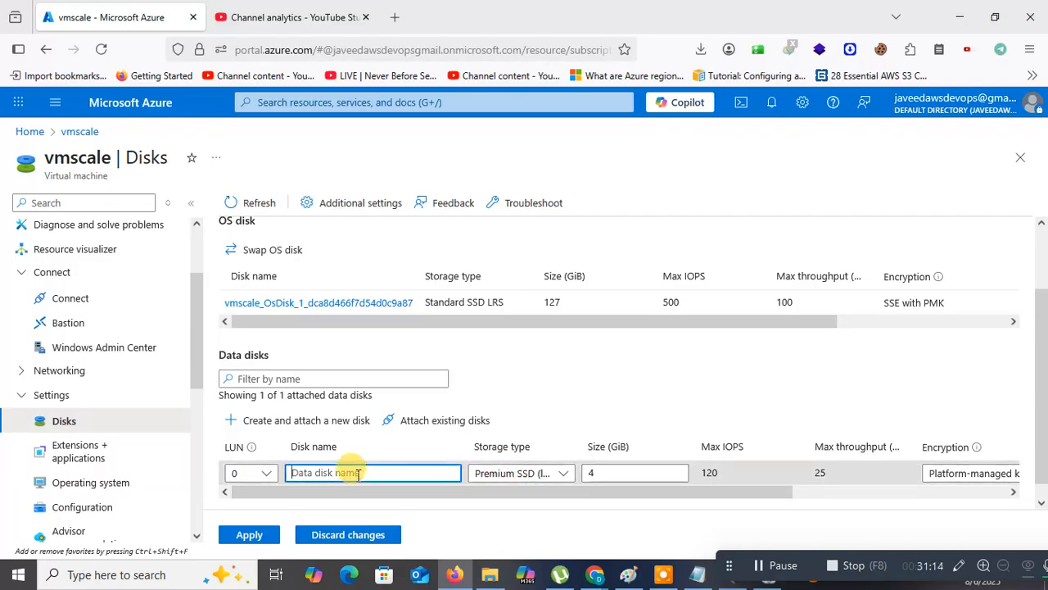
text(disk-1)
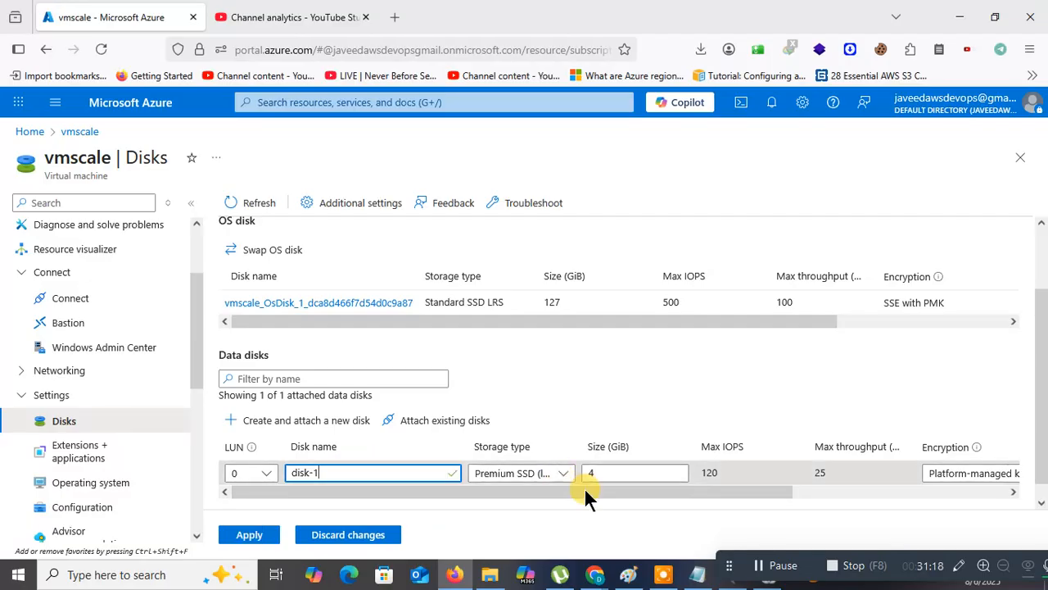
- Make disk-1 a 20 GiB Standard SSD and save it to the VM
scroll(565, 466, down, 1)
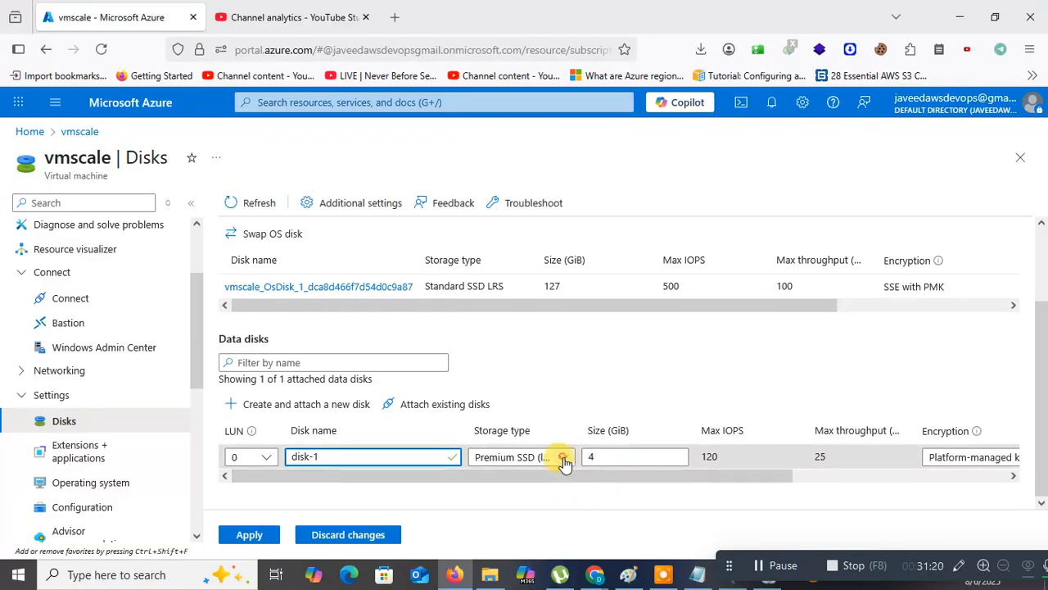
click(563, 461)
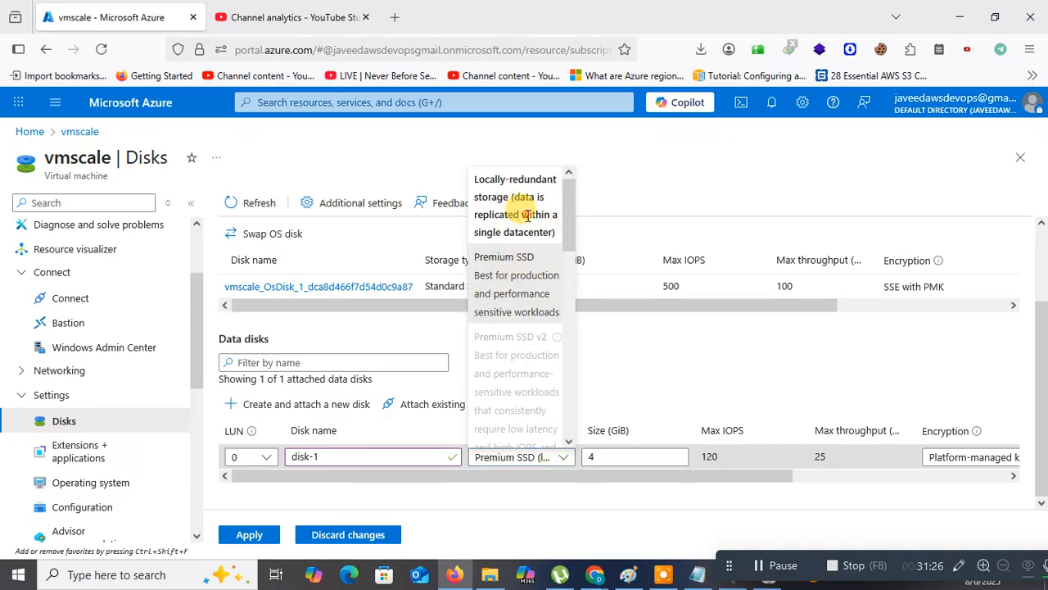
drag(568, 243, 571, 284)
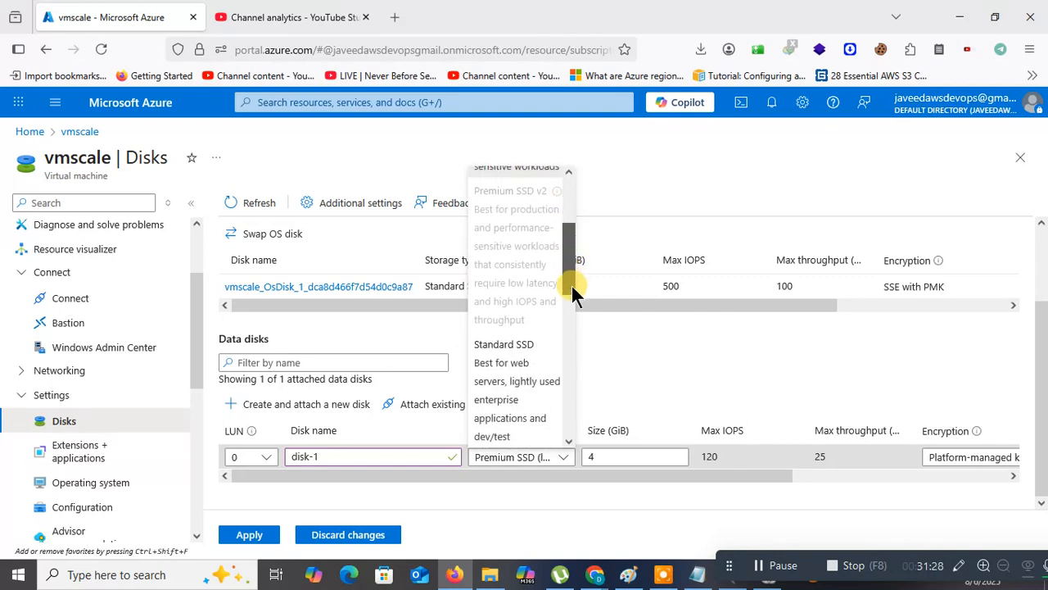
click(516, 368)
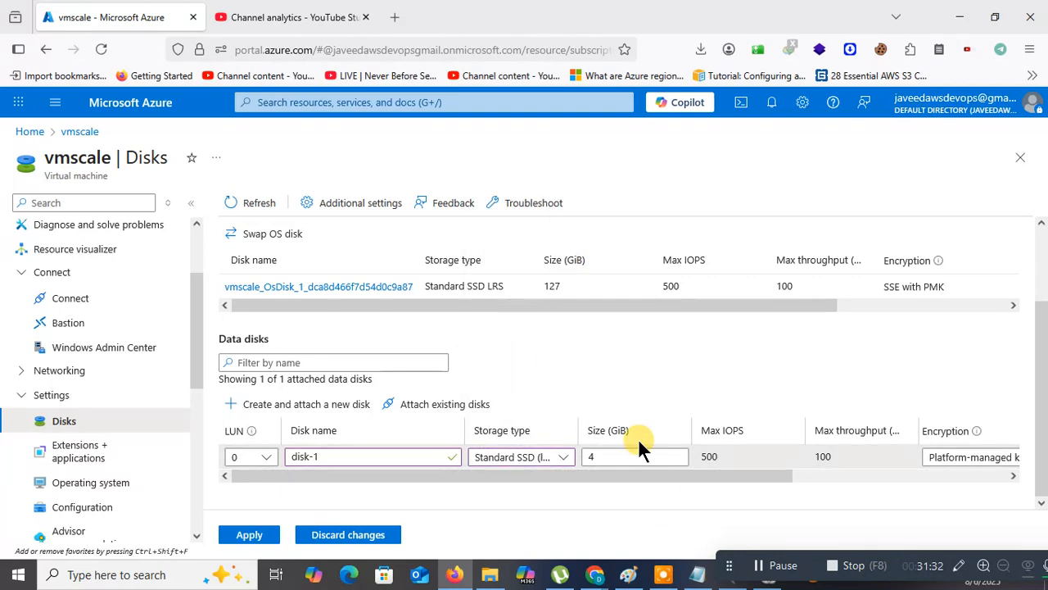
double_click(624, 458)
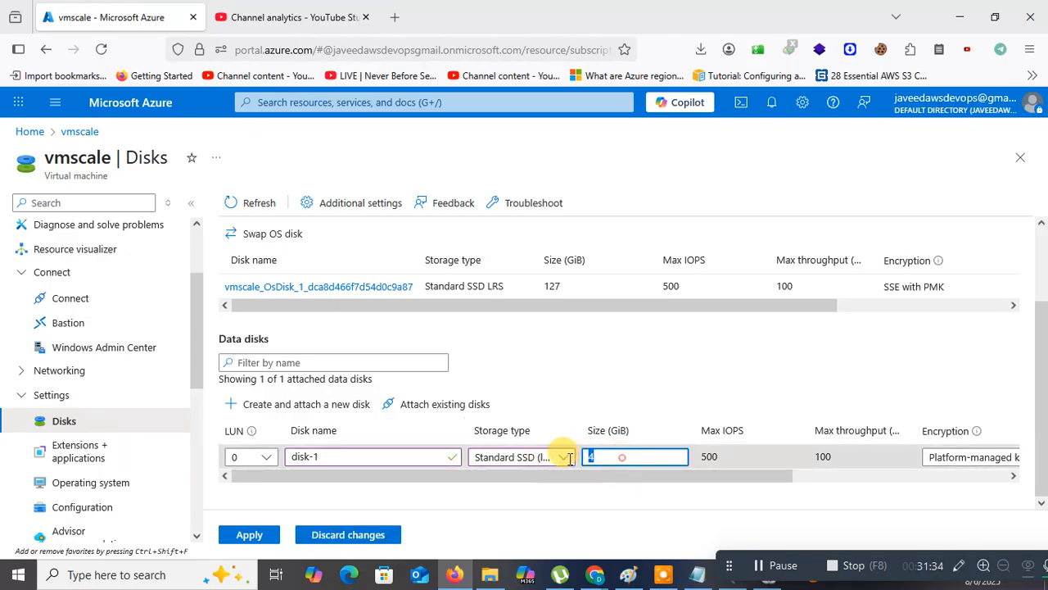
text(2)
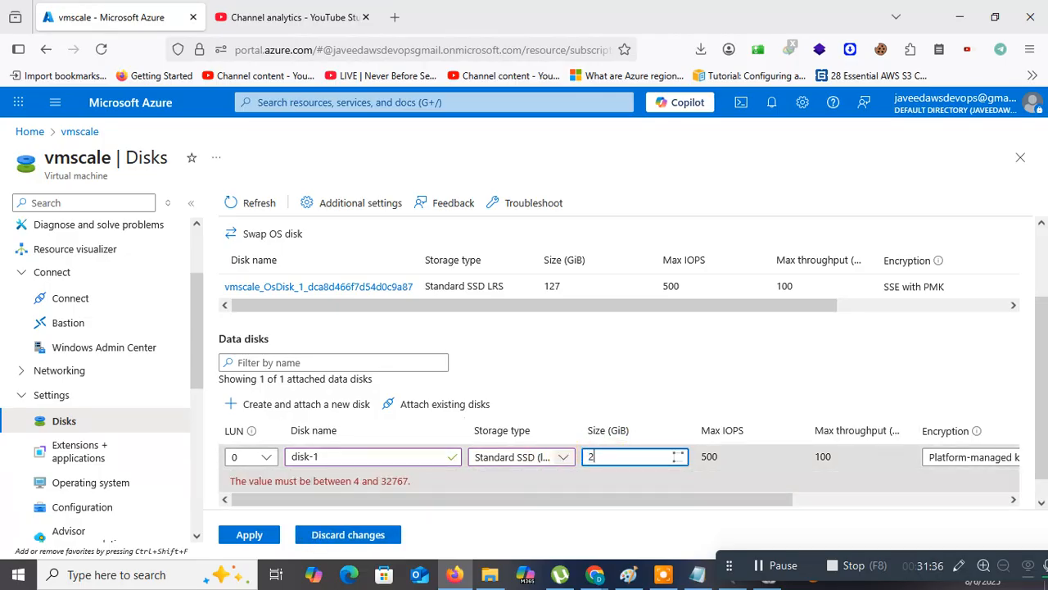
text(0)
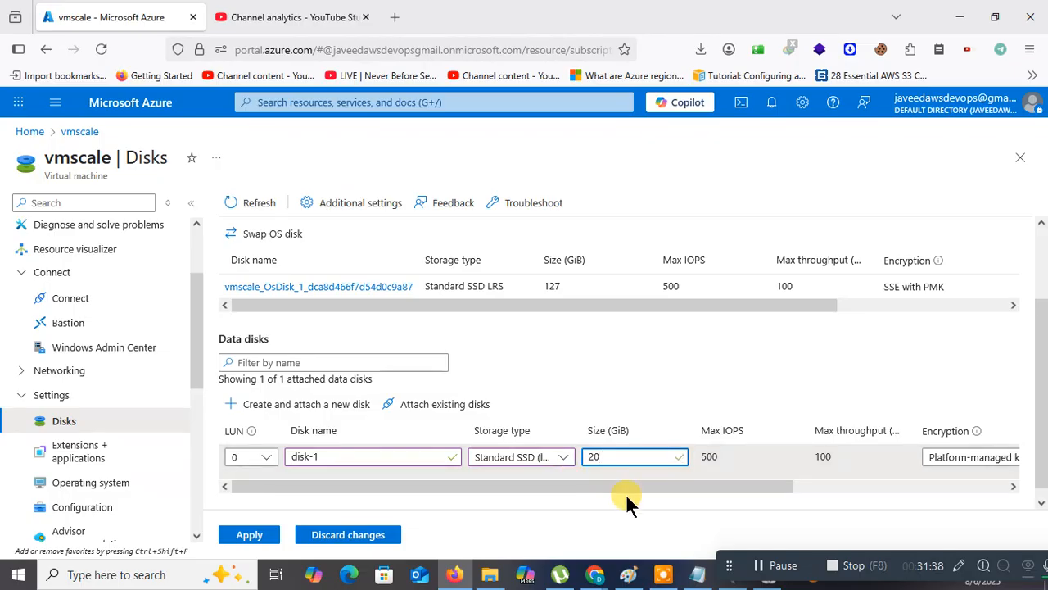
click(266, 537)
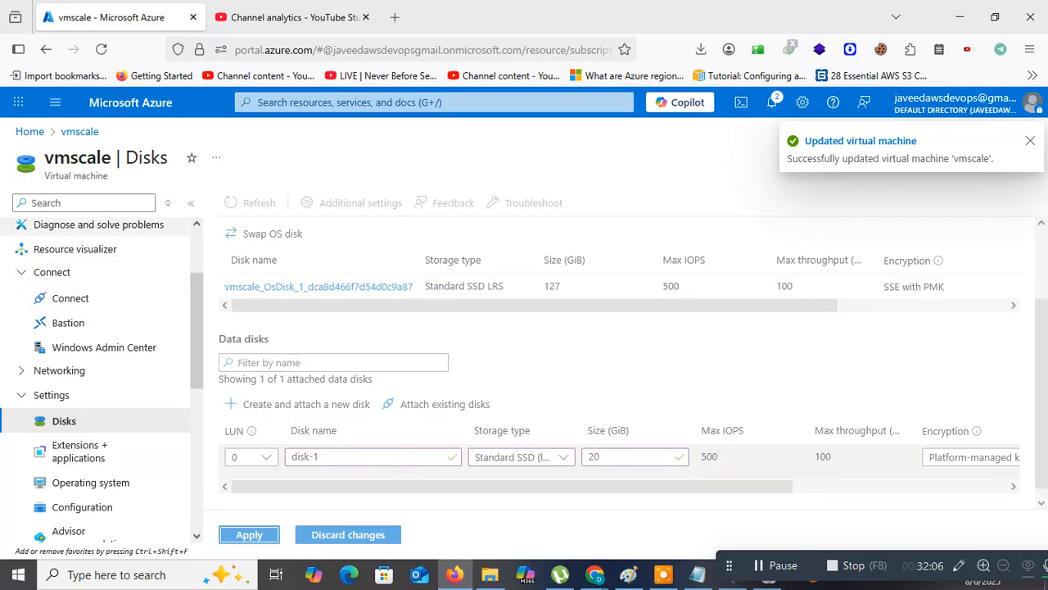
- Refresh the Disks page and confirm disk-1 is listed as 20 GiB Standard SSD LRS
click(102, 49)
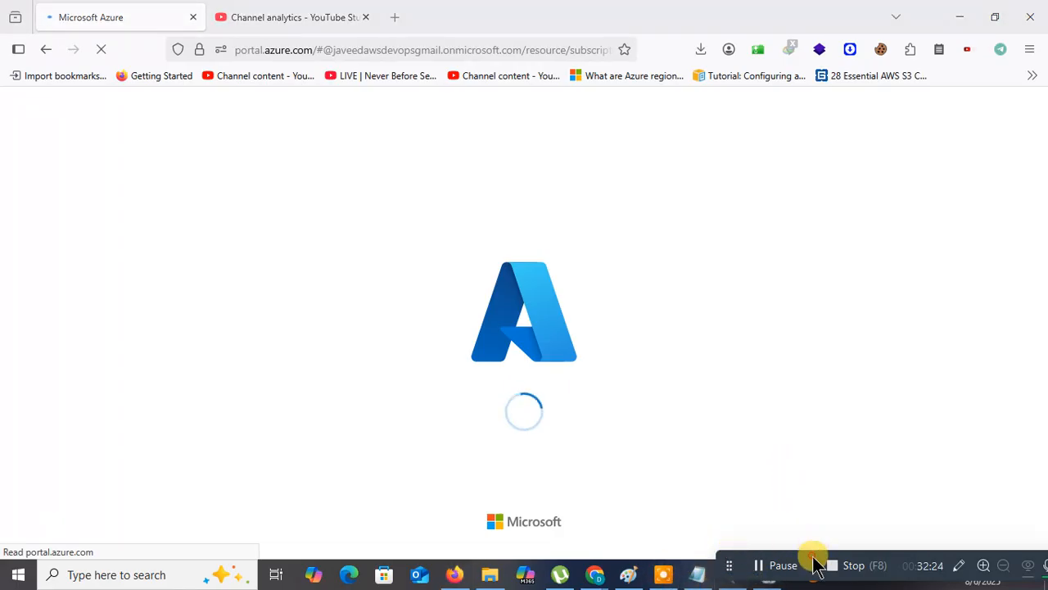
drag(813, 563, 770, 516)
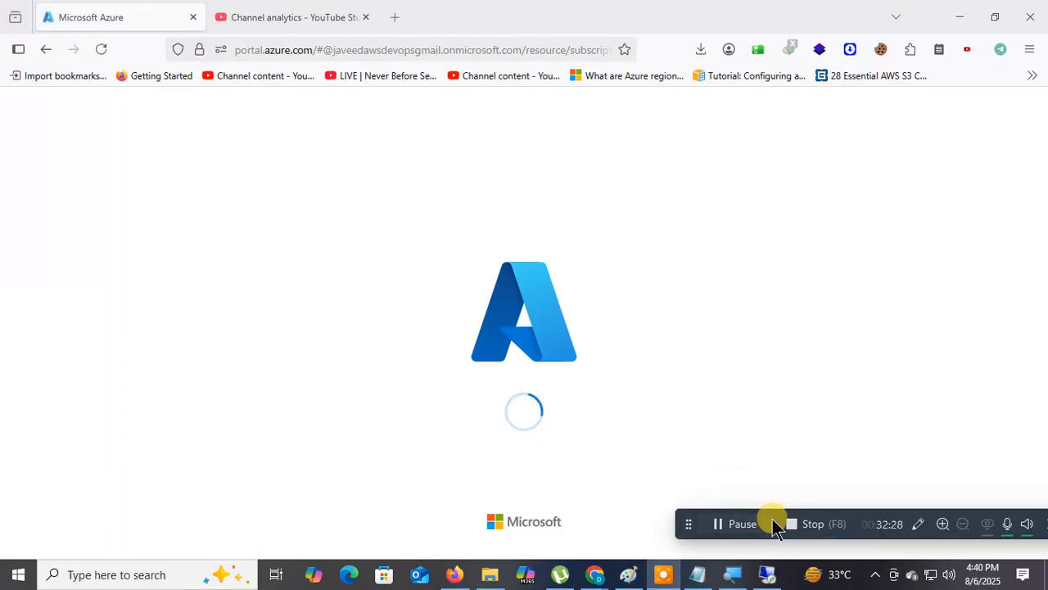
drag(773, 514, 743, 574)
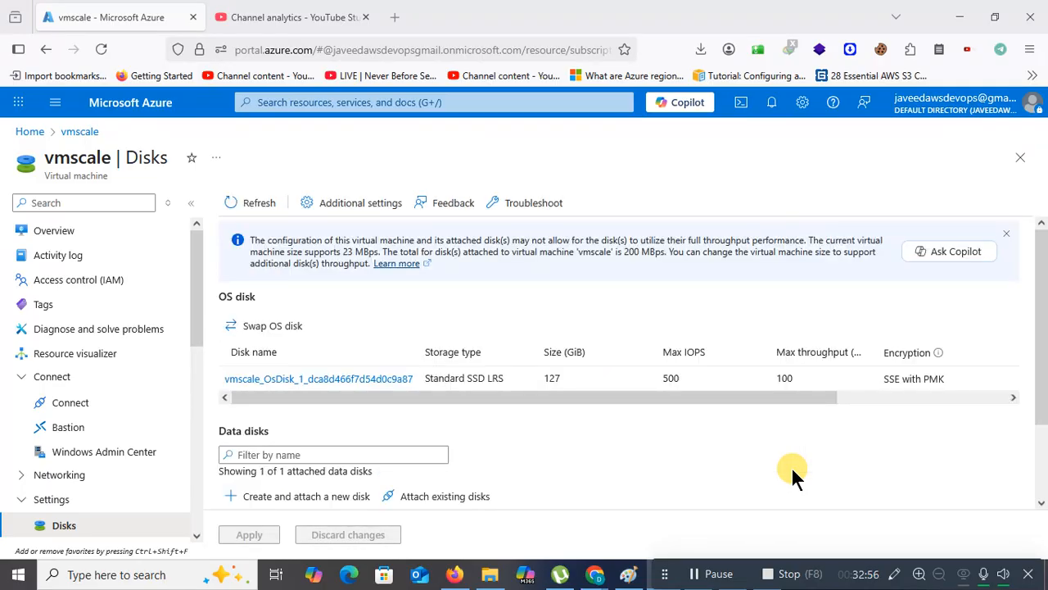
scroll(757, 356, down, 2)
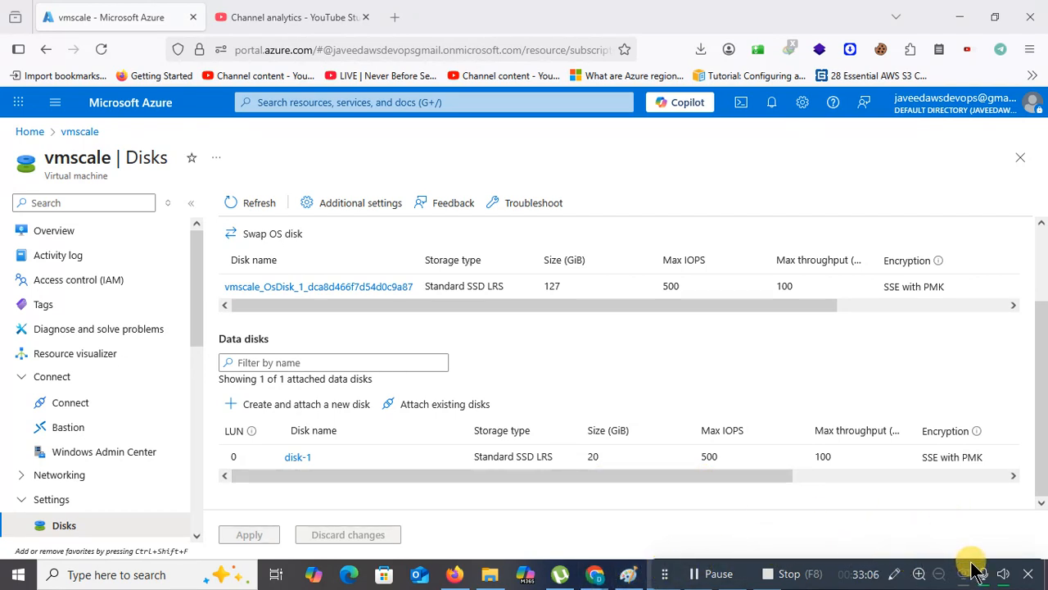
drag(972, 565, 932, 415)
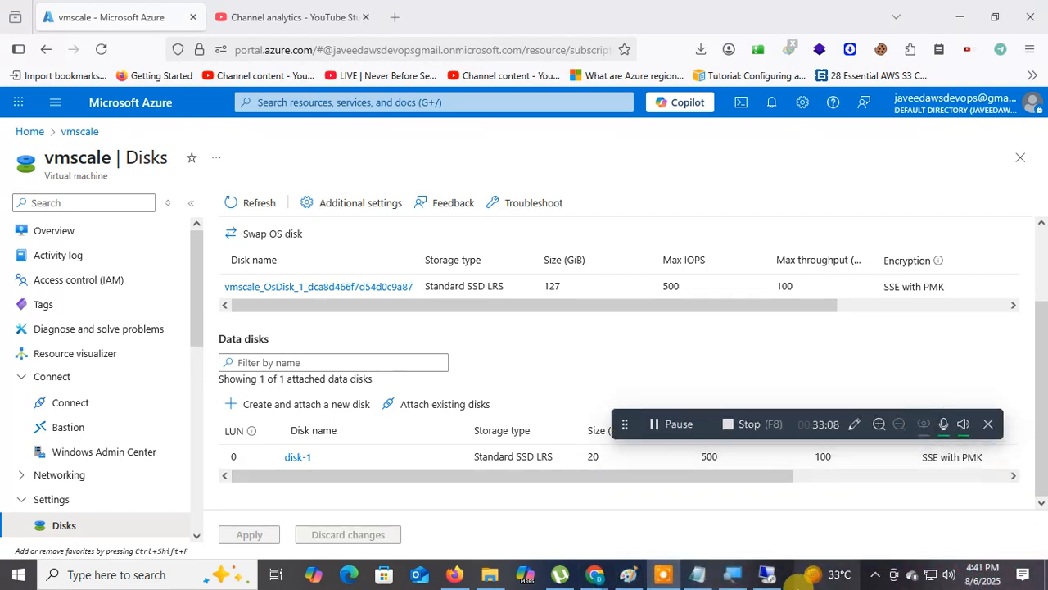
- In the VM's remote session, run diskmgmt.msc to launch Disk Management
click(768, 576)
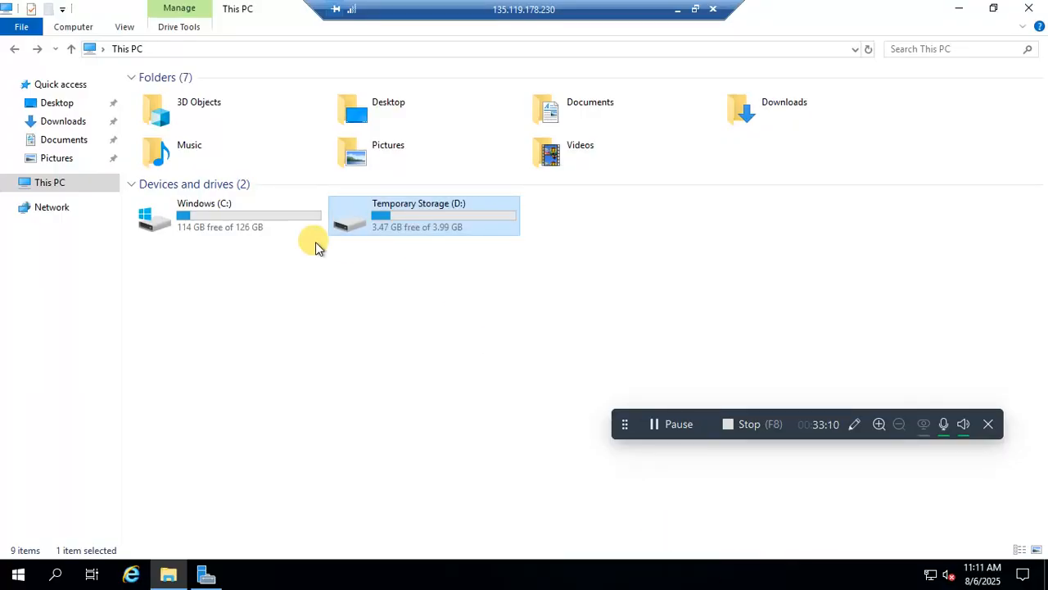
click(857, 251)
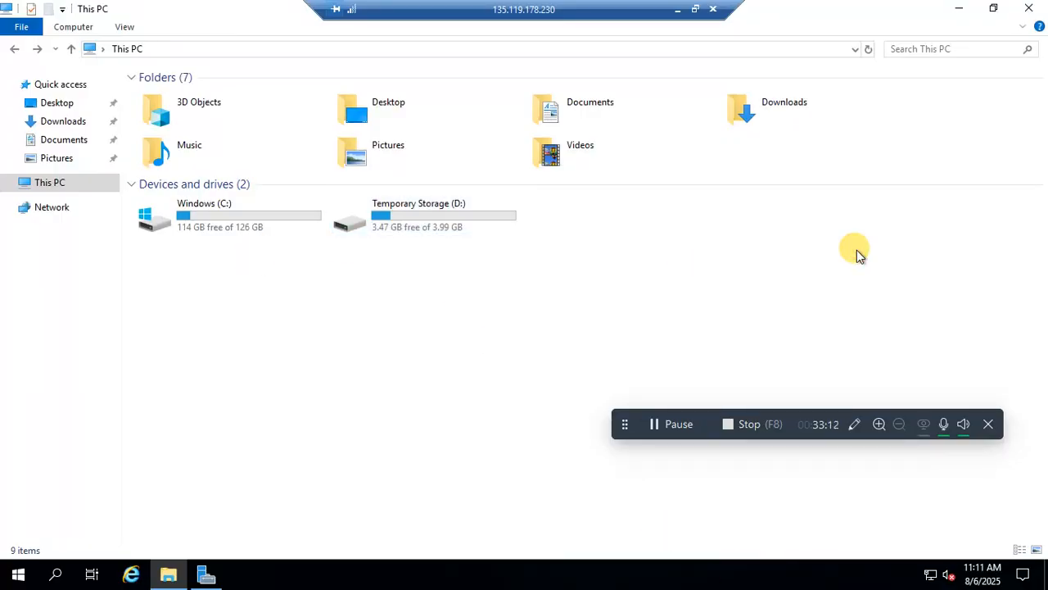
key(super+r)
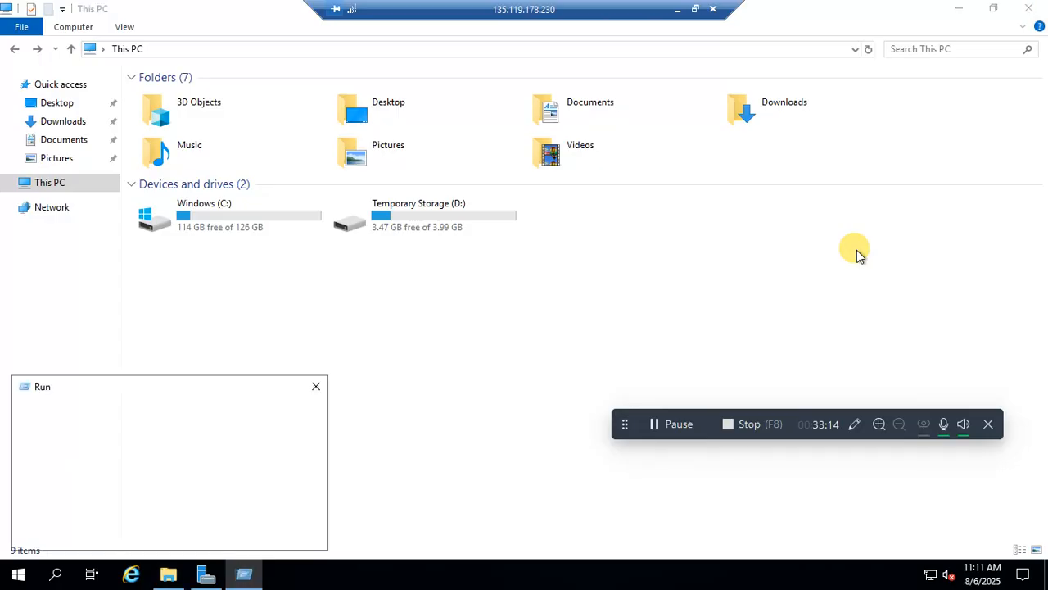
drag(914, 413, 939, 545)
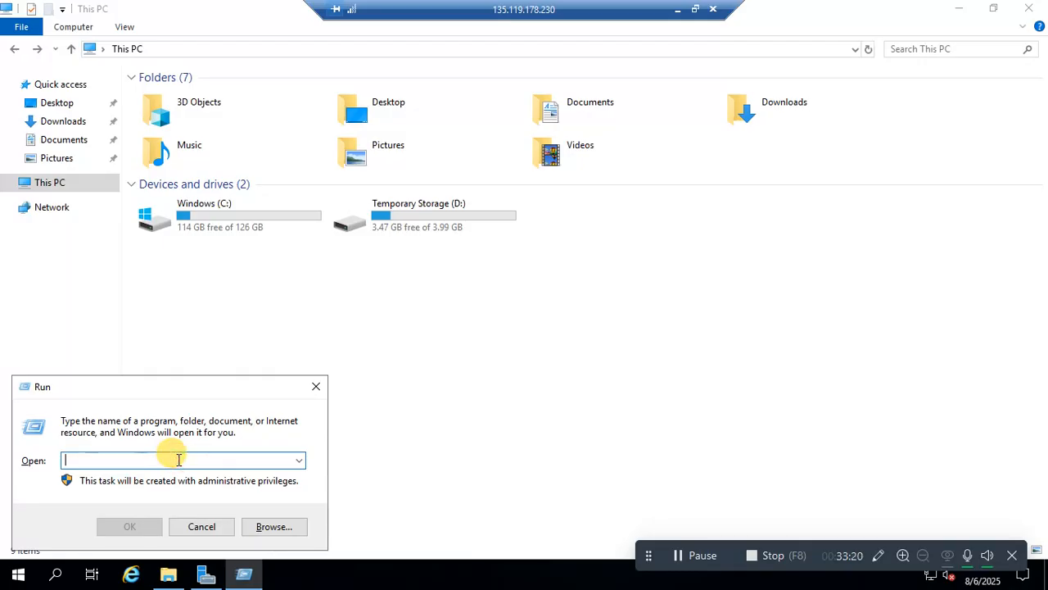
text(disk)
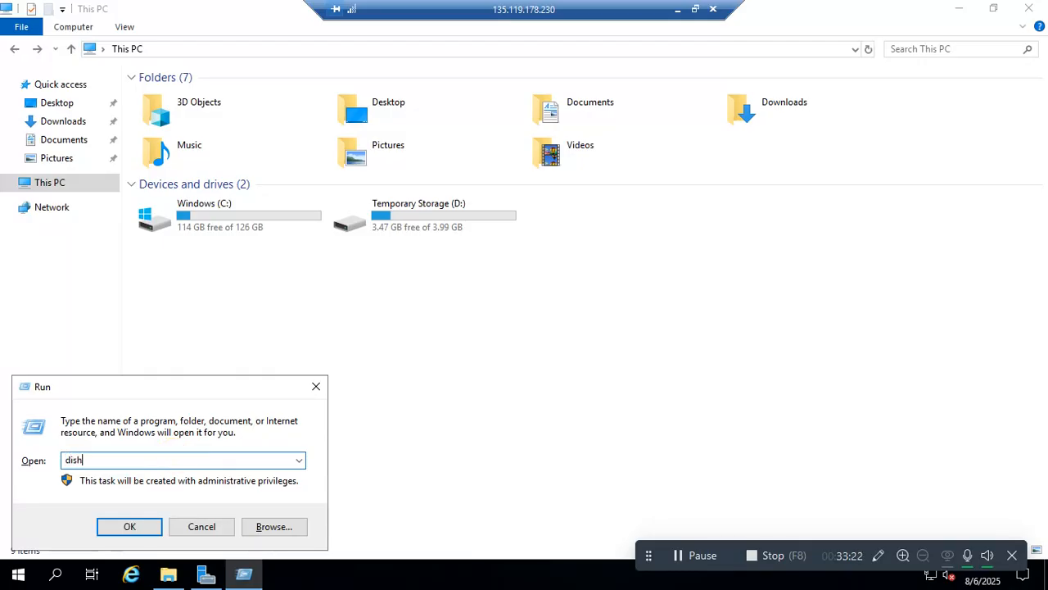
text(m)
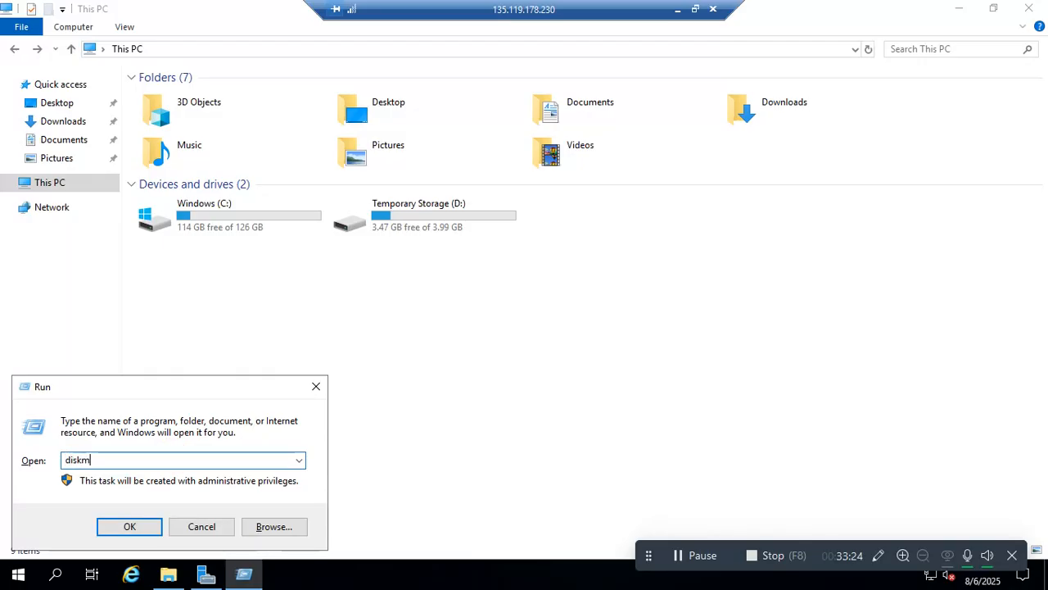
text(gmt.msc)
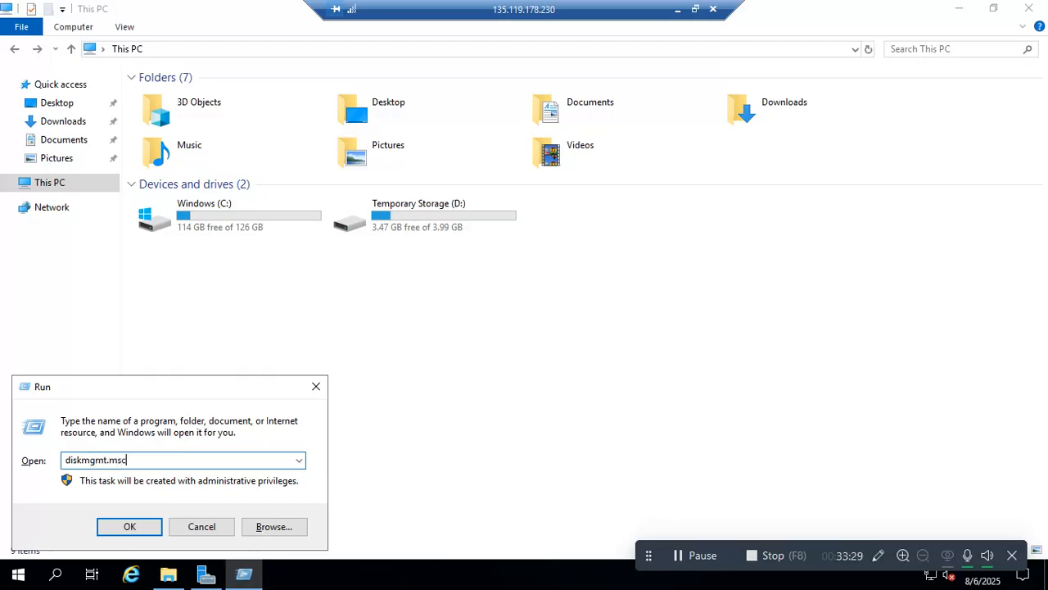
key(Return)
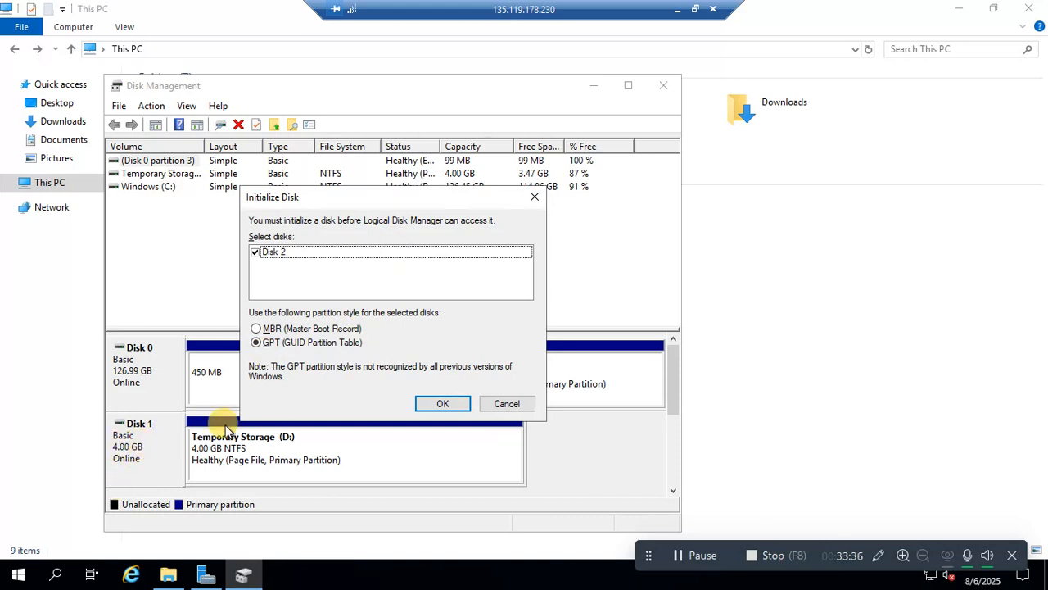
- Initialize Disk 2 as GPT and select its unallocated space in maximized Disk Management
click(455, 404)
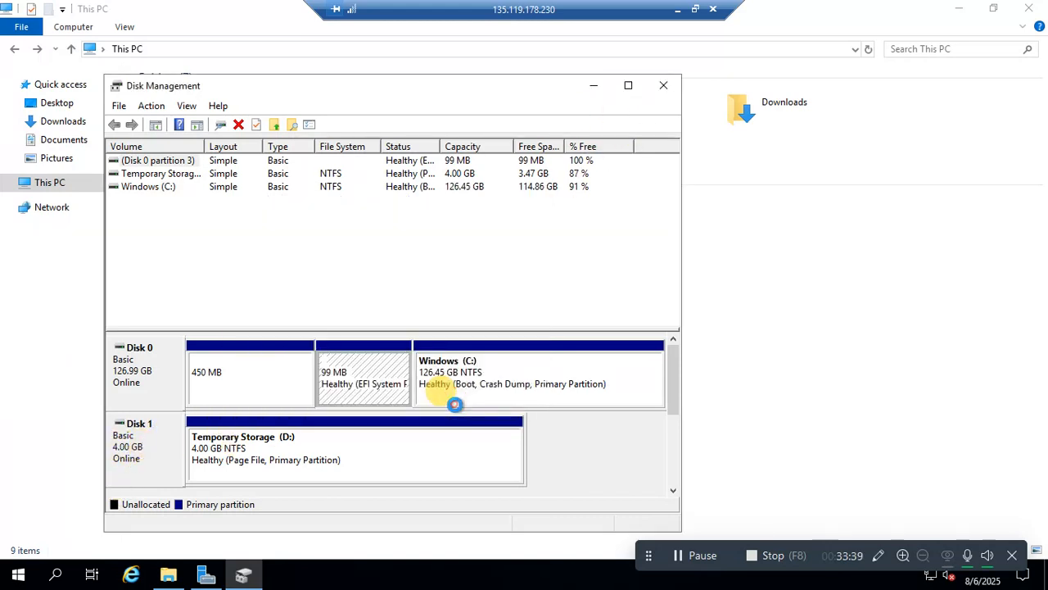
click(627, 86)
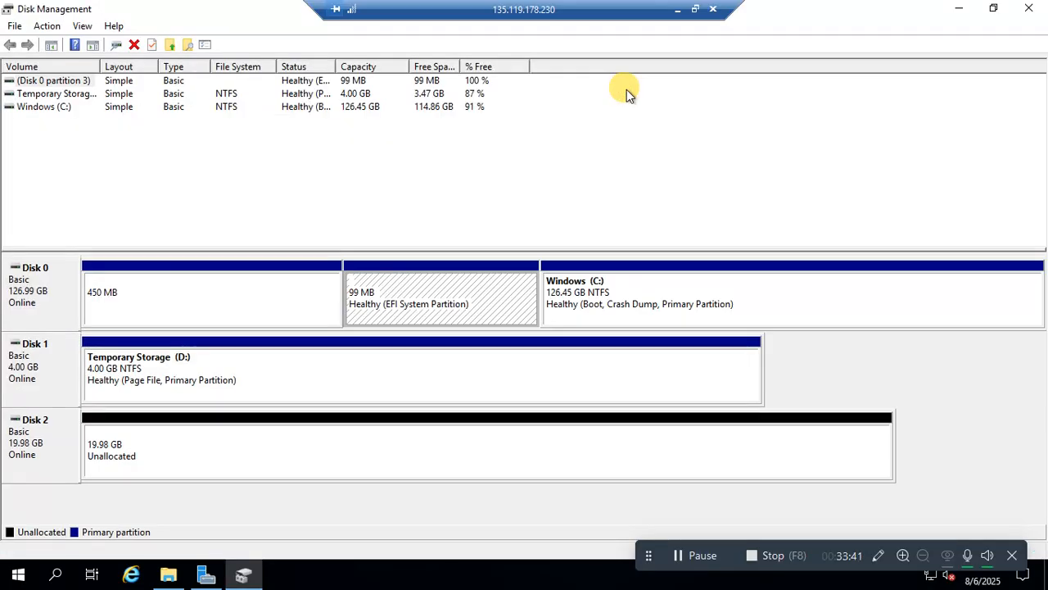
right_click(28, 443)
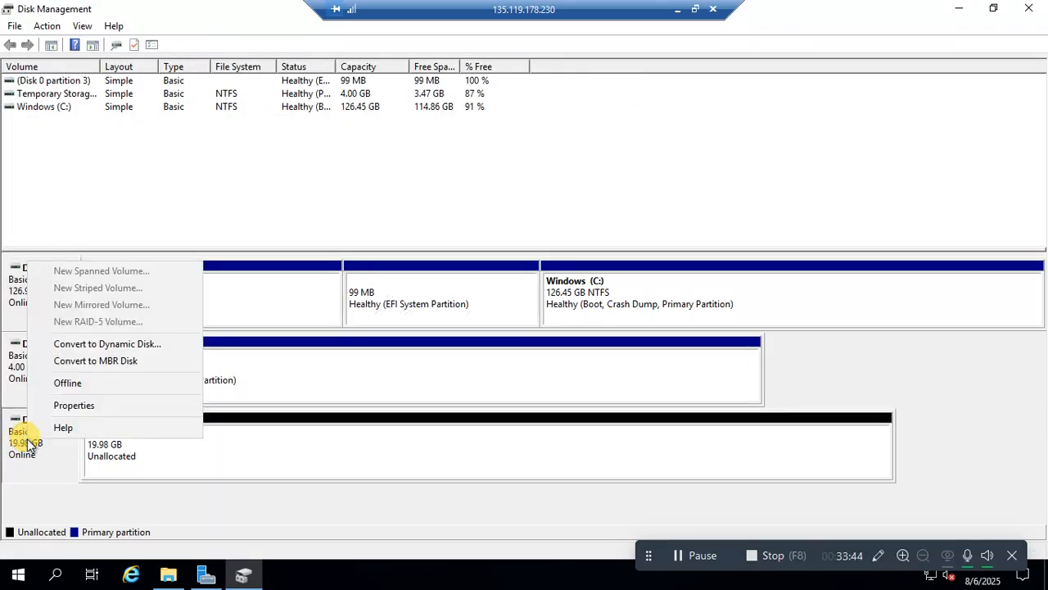
click(36, 468)
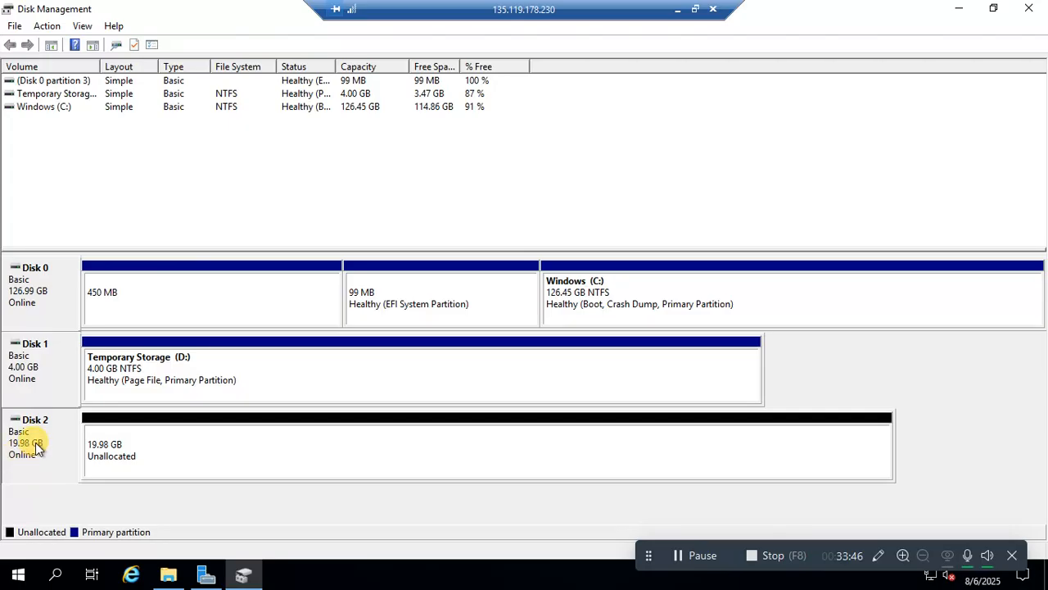
right_click(34, 444)
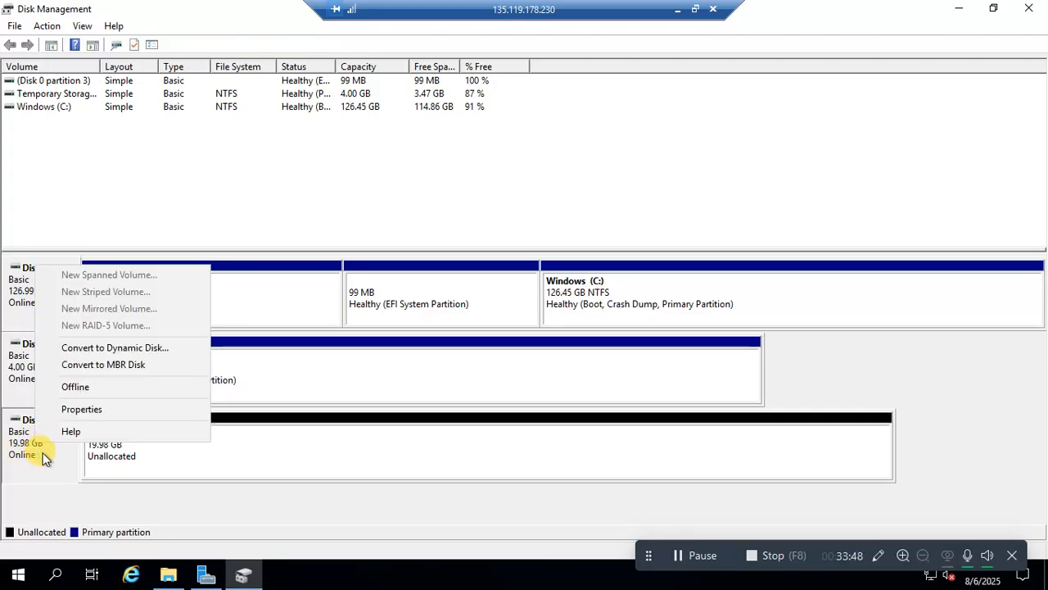
click(229, 461)
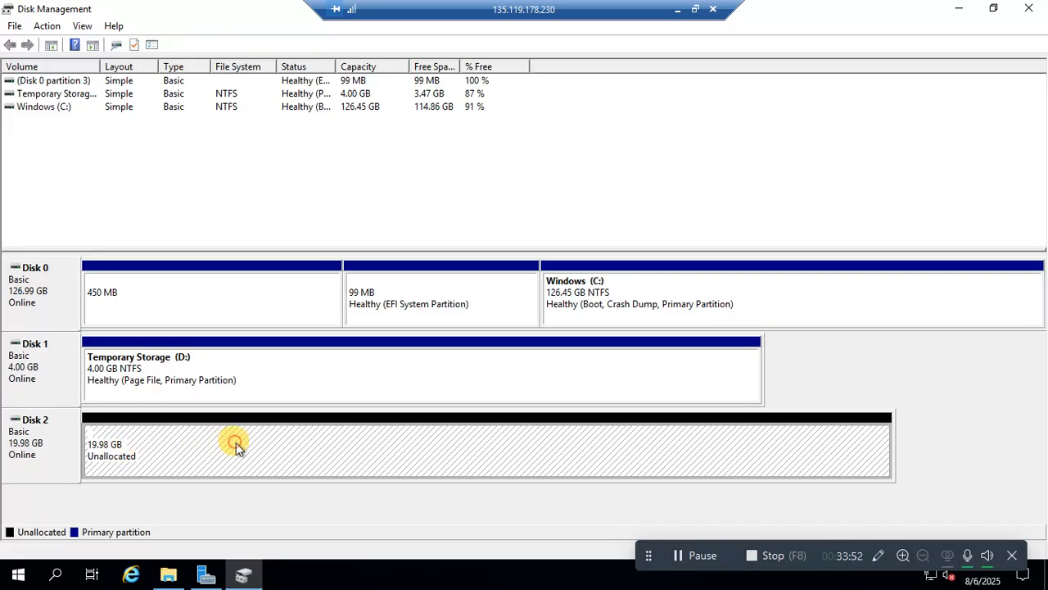
- Create New Simple Volume E: using all 20462 MB with default NTFS, then close Disk Management
right_click(236, 442)
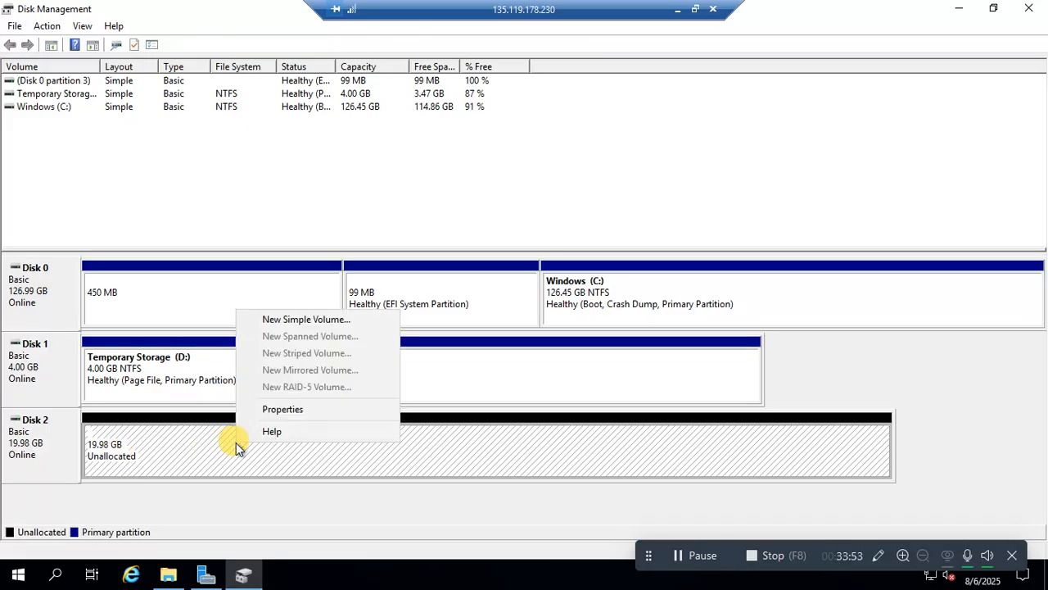
click(301, 321)
click(302, 357)
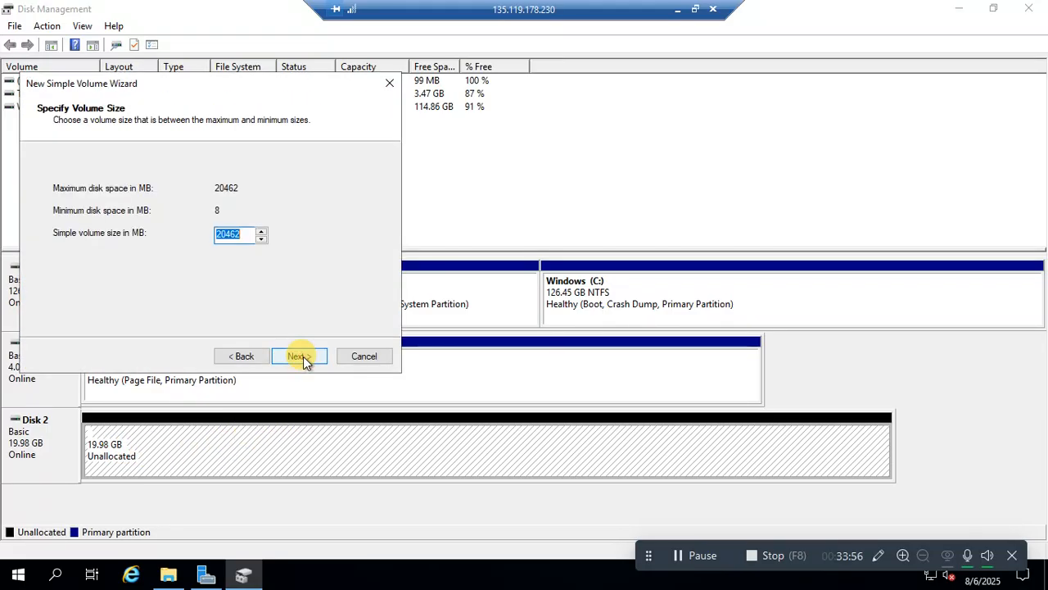
click(301, 357)
click(301, 357)
click(301, 357)
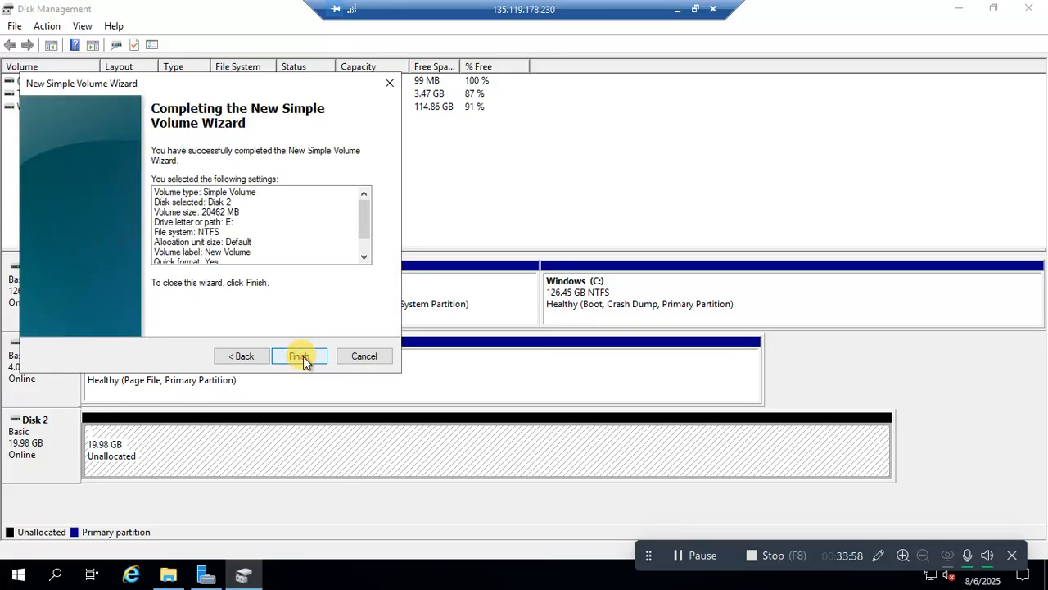
click(301, 357)
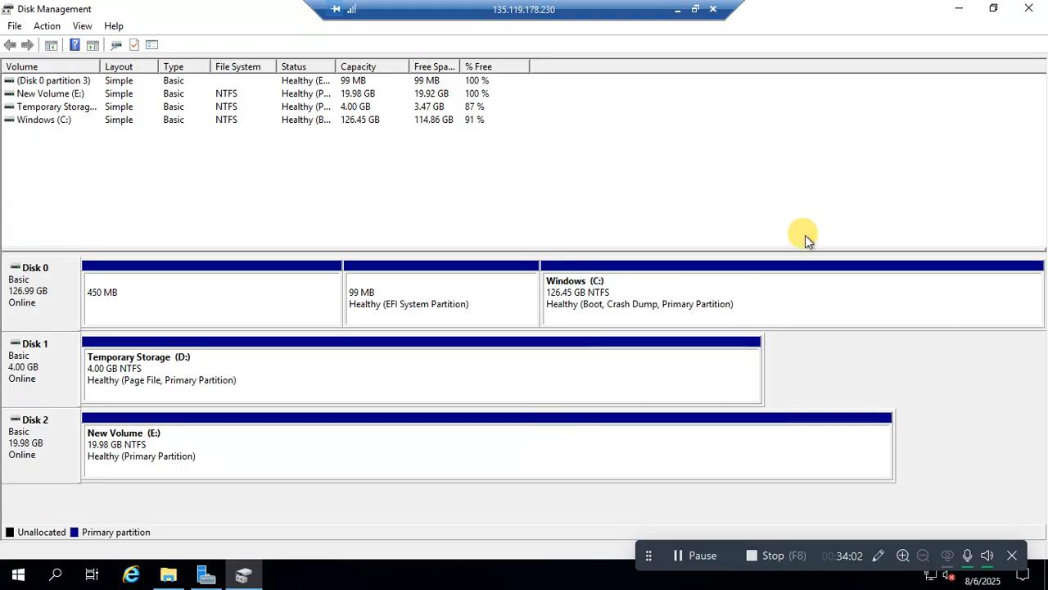
click(1028, 9)
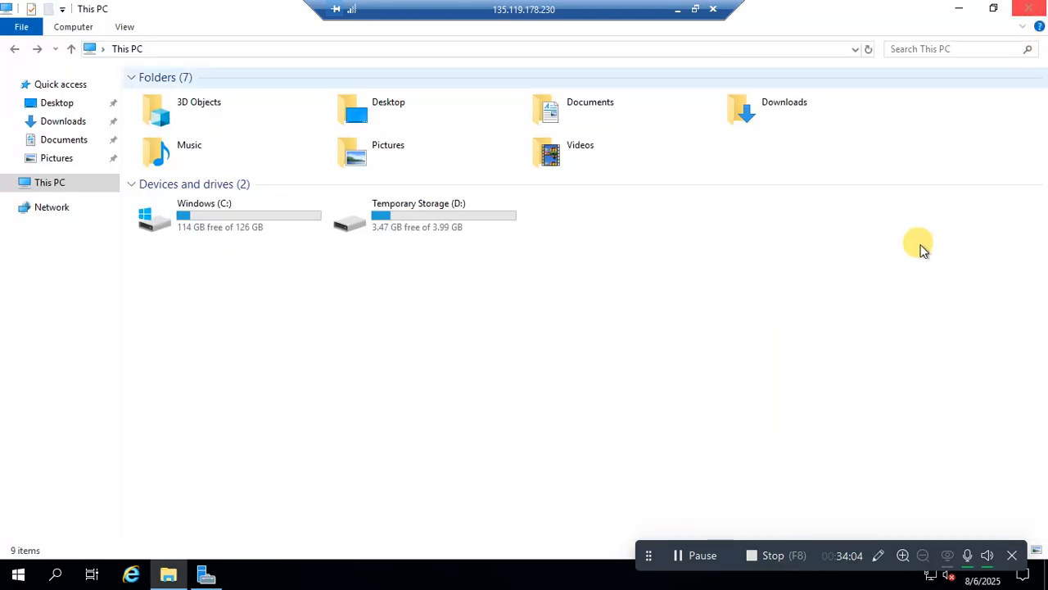
- Close Server Manager, verify 19.9 GB New Volume (E:) in This PC, then go back to Azure
click(1037, 9)
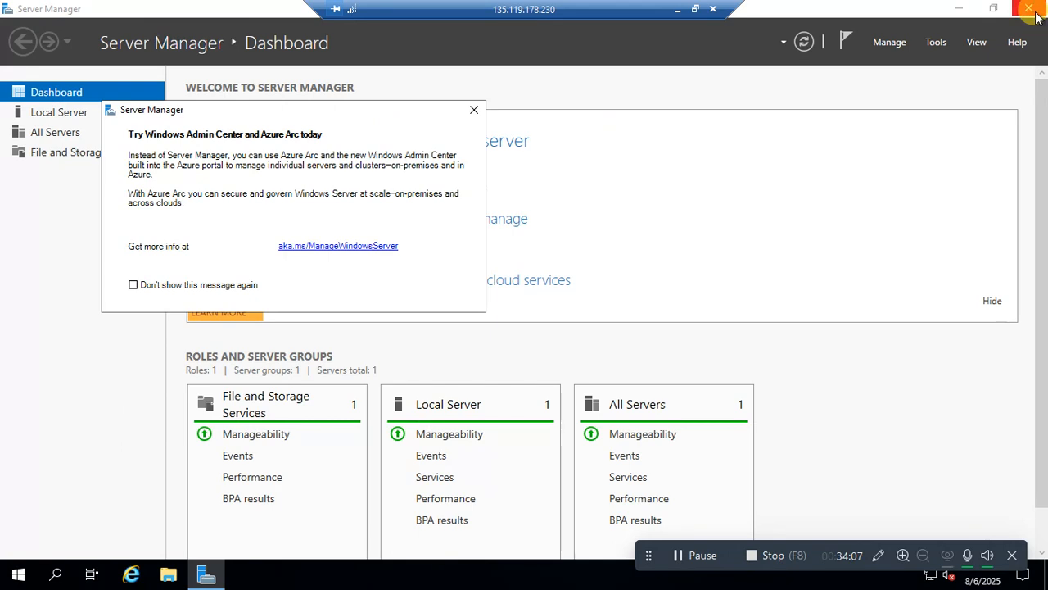
click(475, 110)
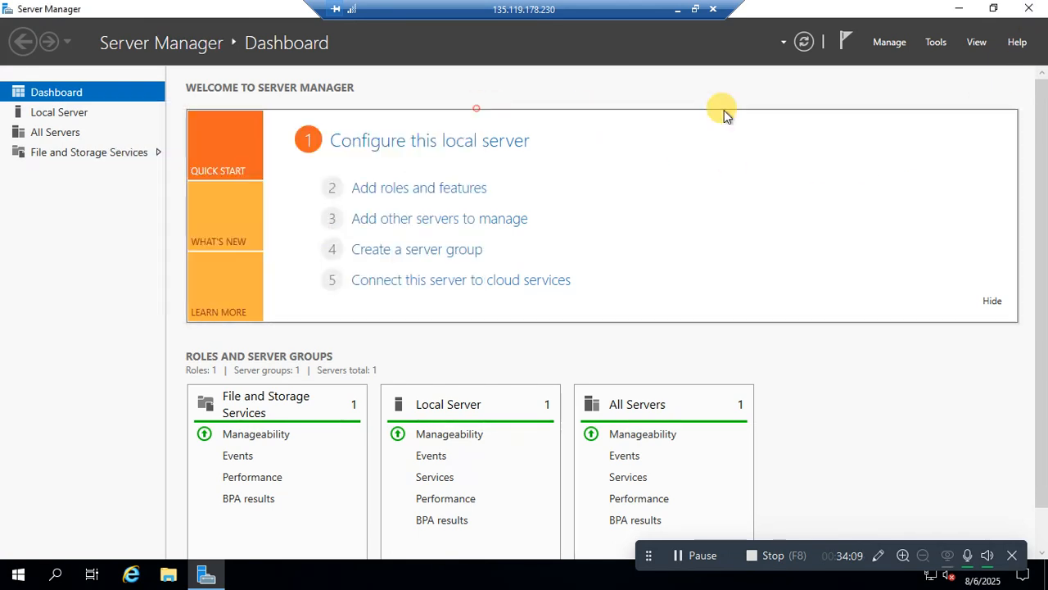
click(1035, 14)
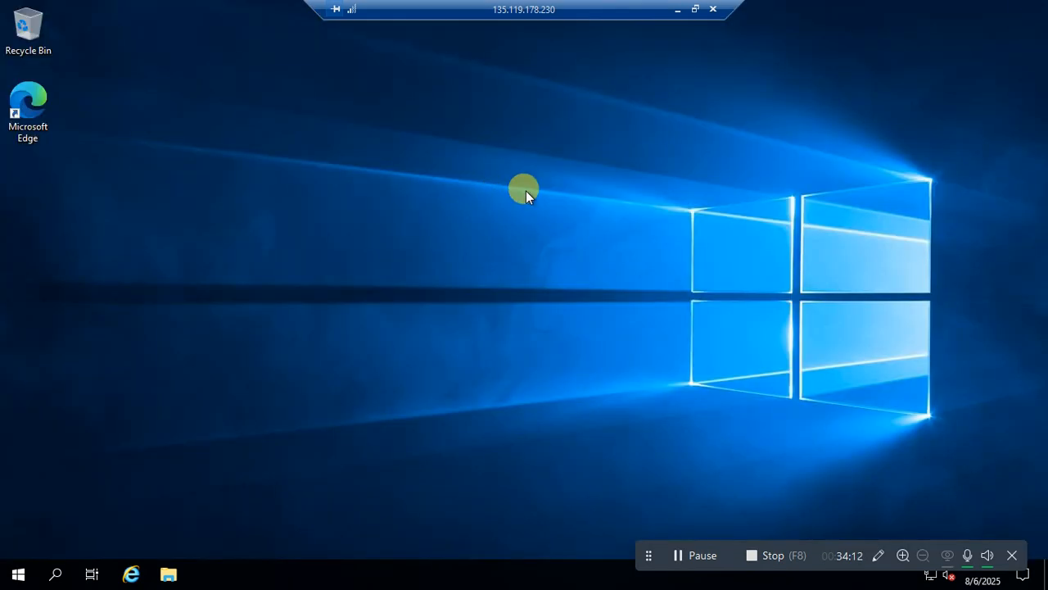
key(super+e)
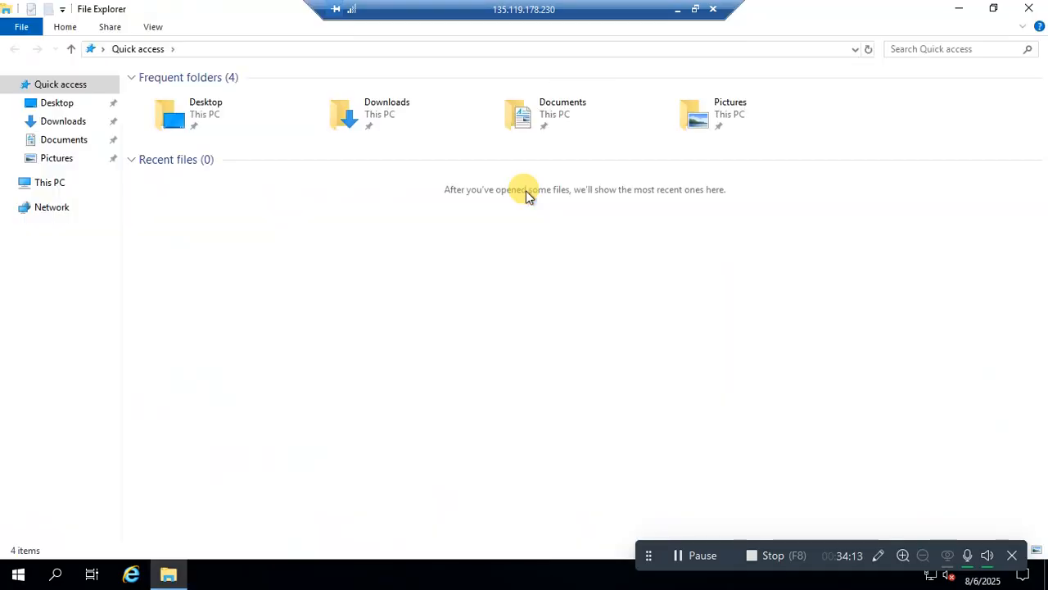
click(45, 183)
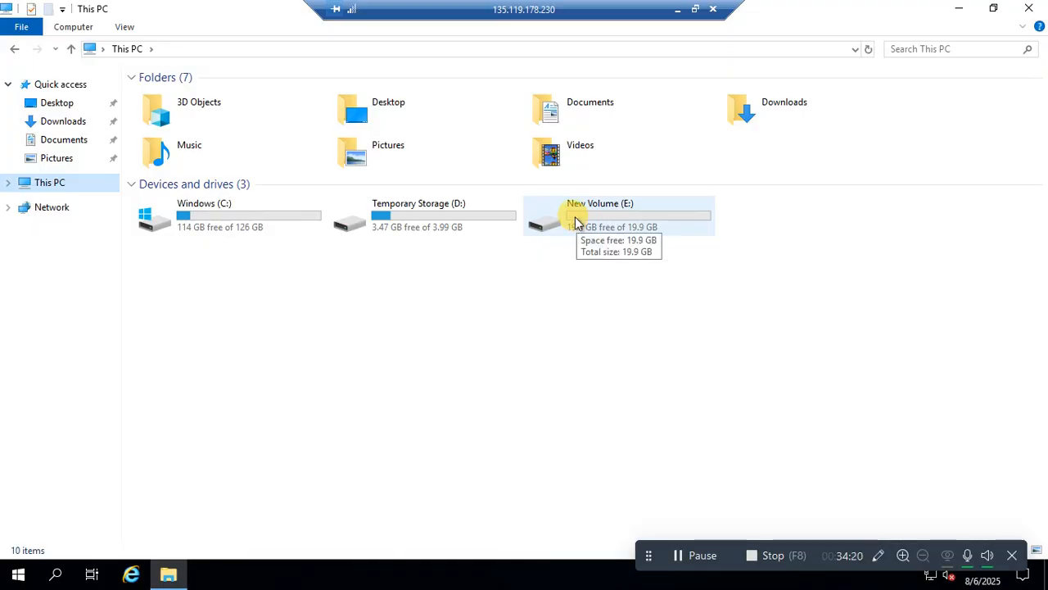
click(678, 11)
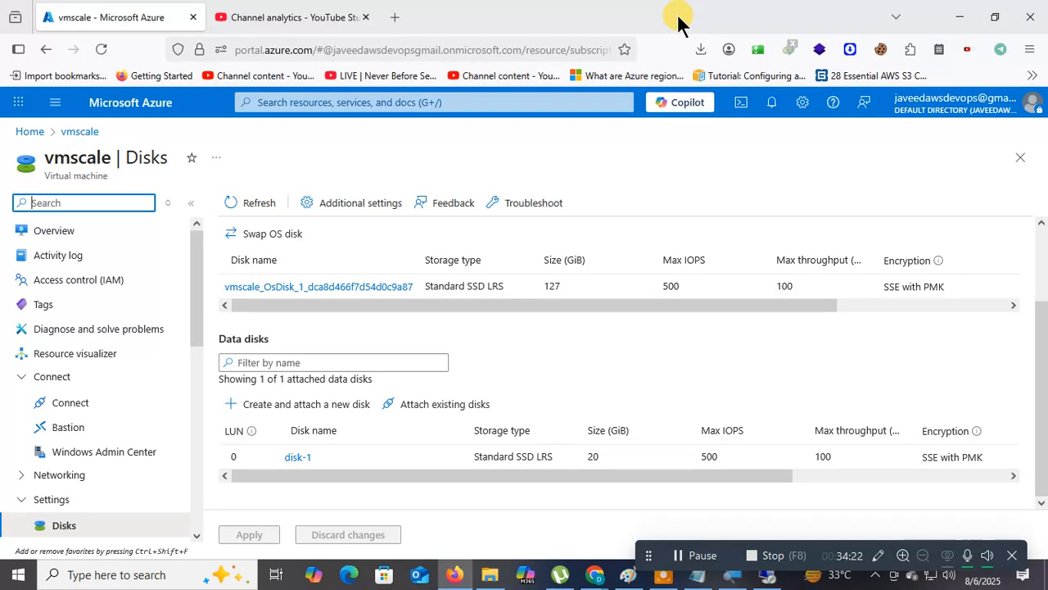
- Open disk-1's resource page, showing 20 GiB, and go to its Size + performance settings
click(299, 457)
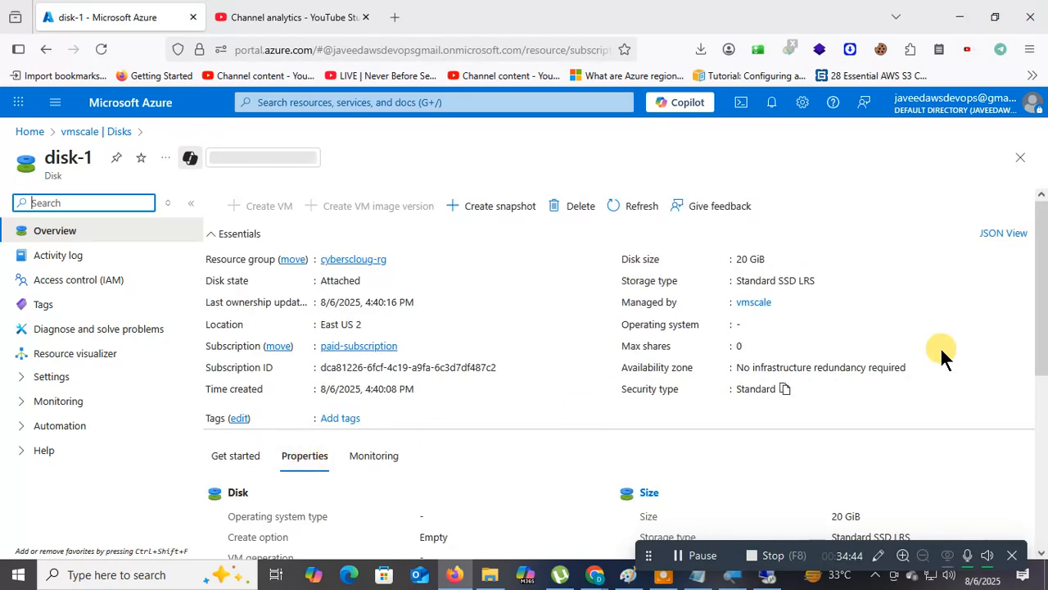
scroll(940, 346, down, 4)
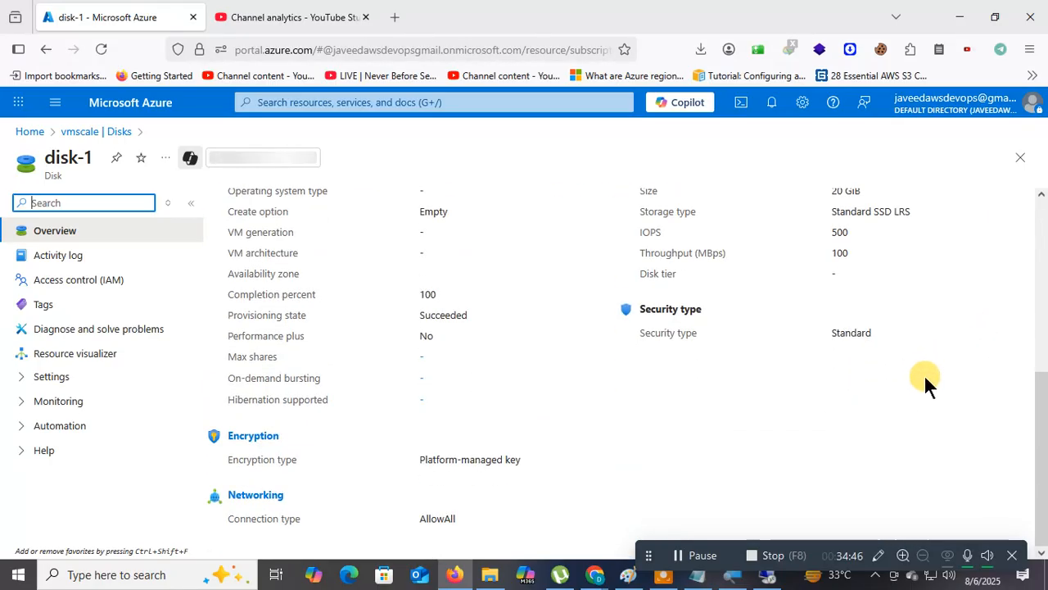
scroll(926, 379, up, 5)
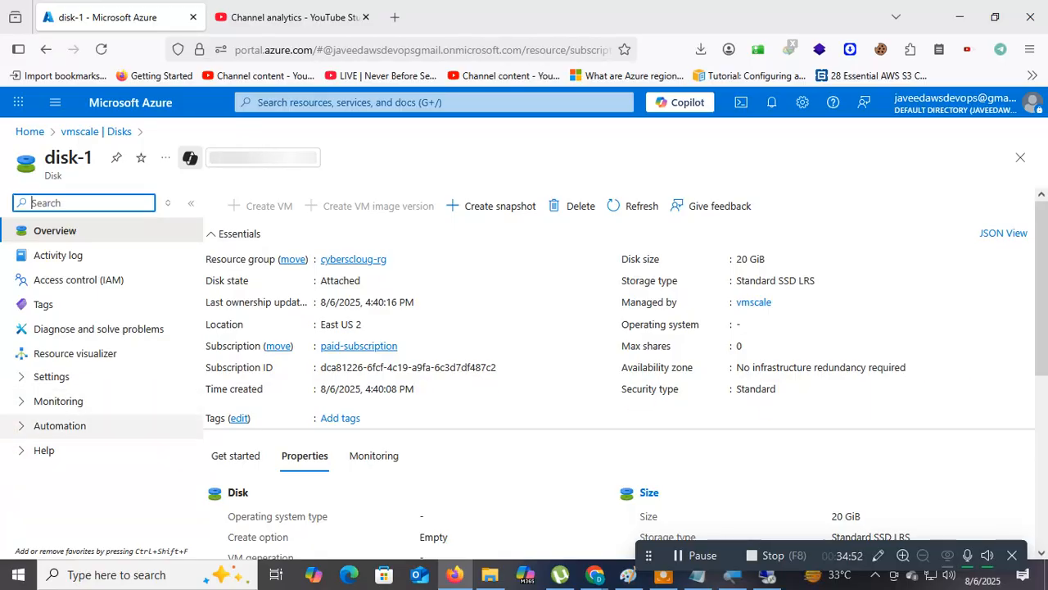
click(18, 383)
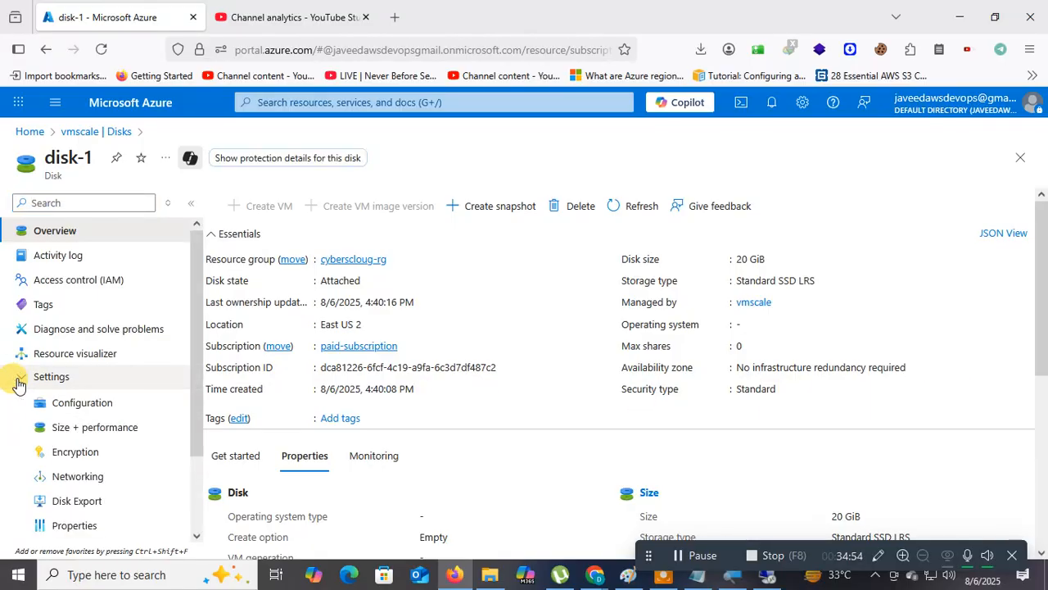
click(96, 430)
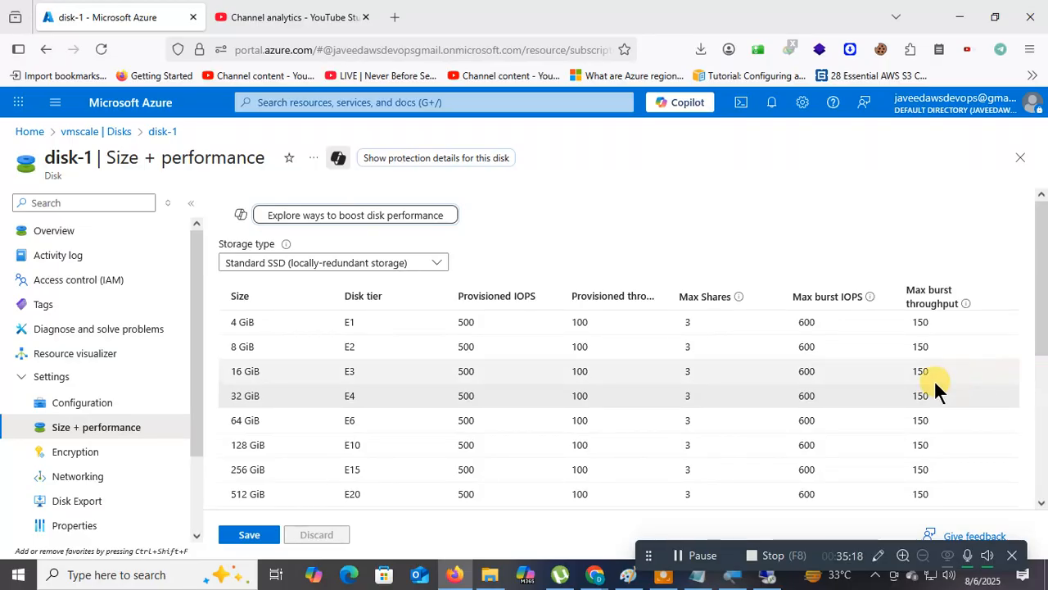
- Try custom sizes 30 and 10 GiB to reveal the warning that disks cannot be shrunk
scroll(316, 393, down, 3)
scroll(320, 392, up, 3)
scroll(322, 394, down, 3)
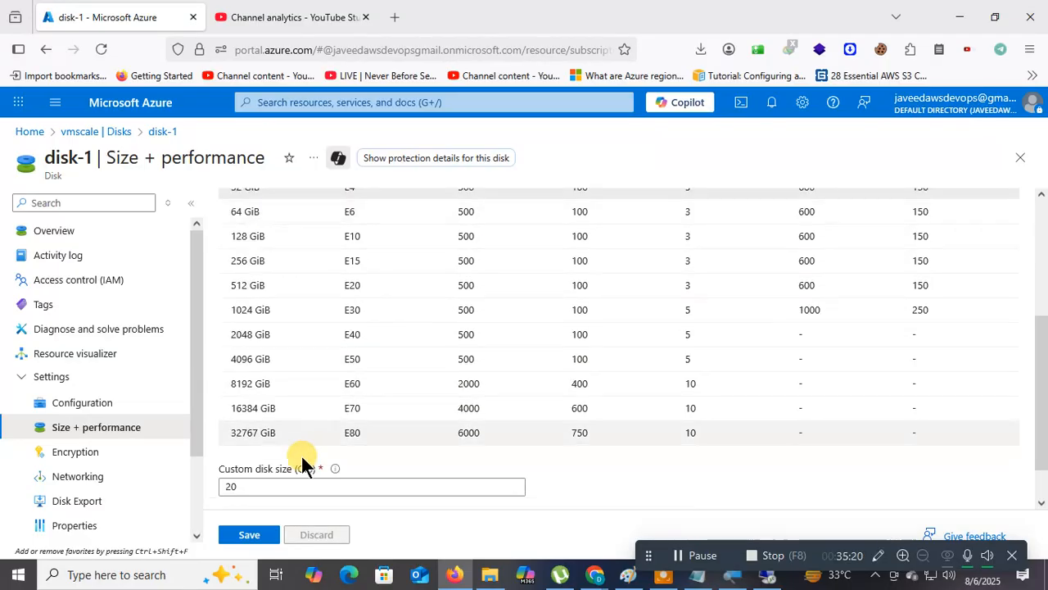
click(236, 485)
drag(246, 487, 215, 487)
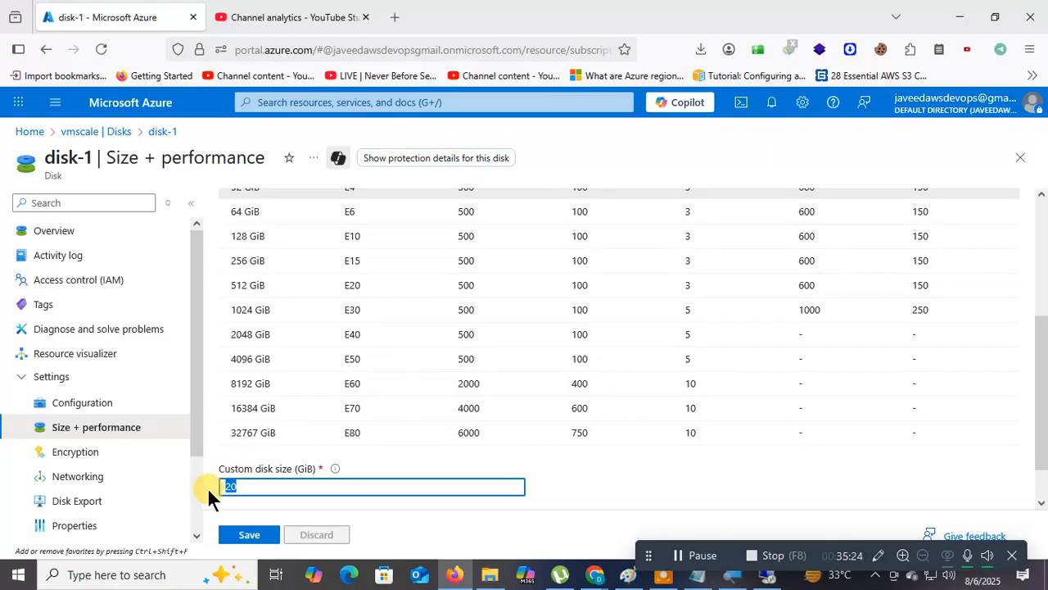
text(30)
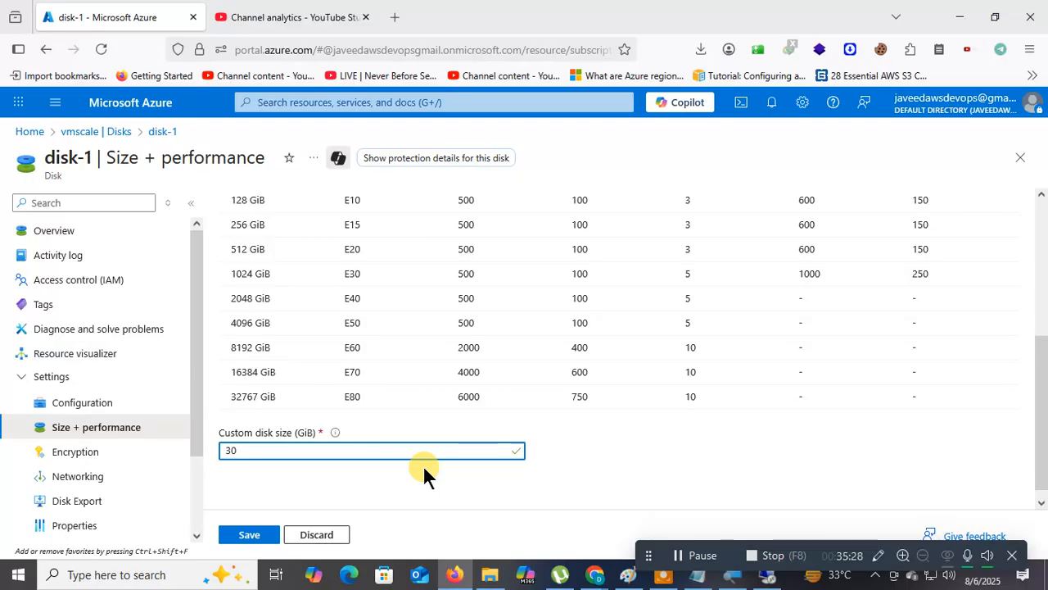
drag(295, 453, 161, 442)
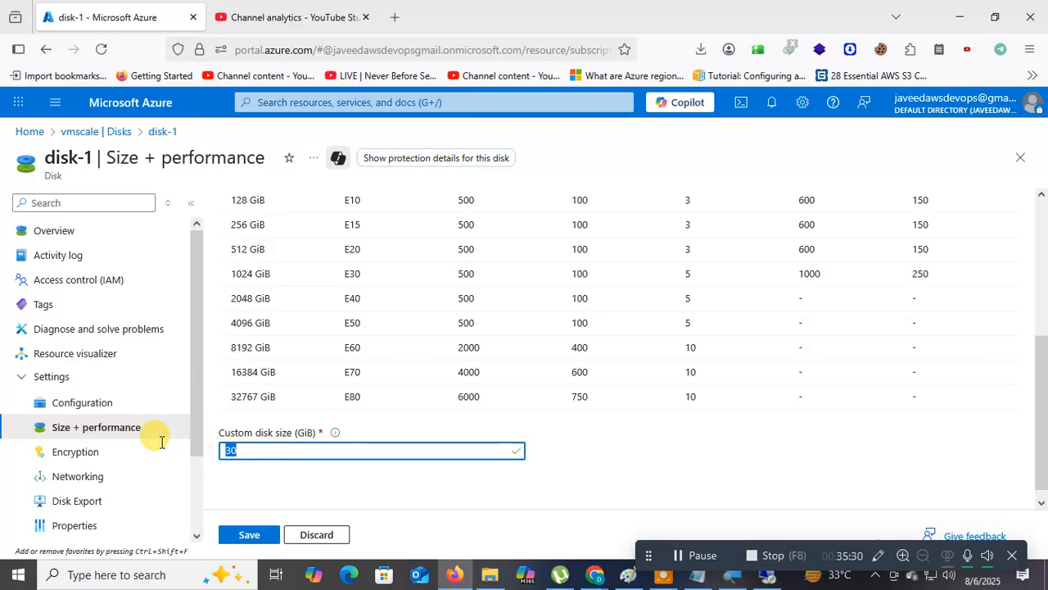
text(10)
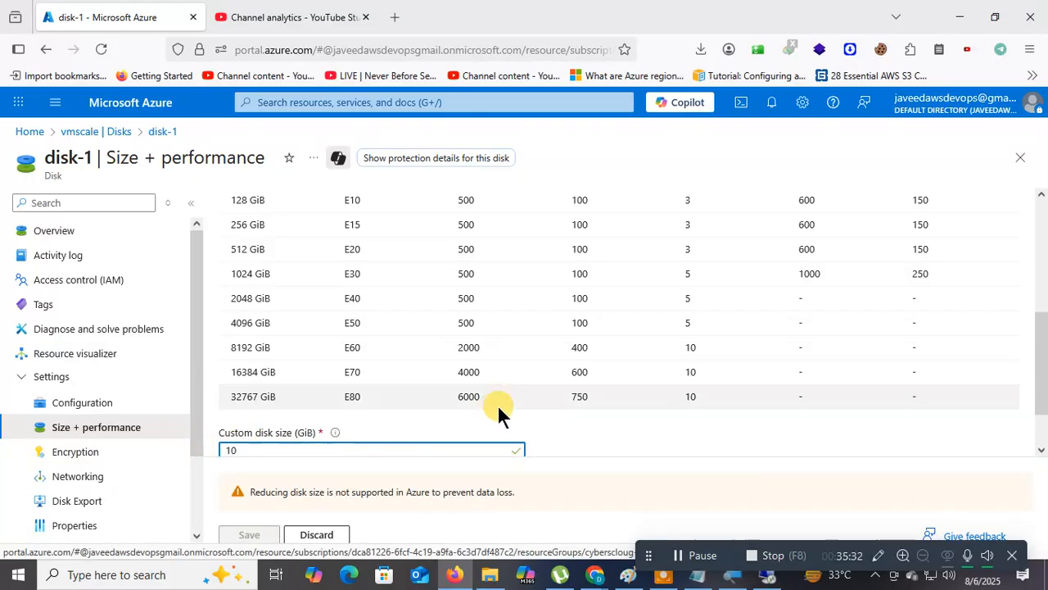
scroll(497, 403, down, 2)
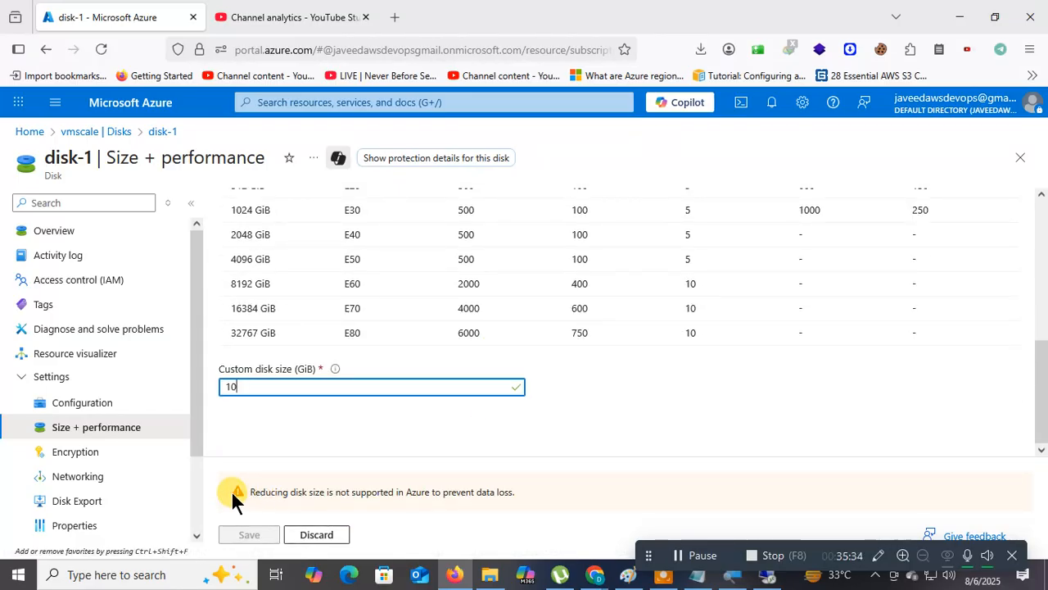
drag(516, 492, 214, 504)
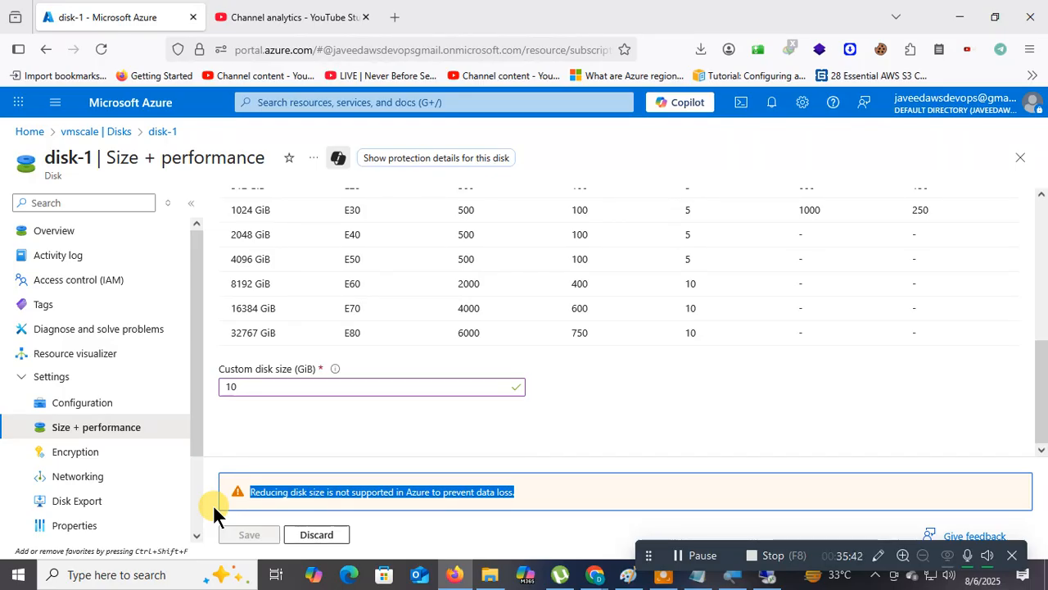
- Enter 25 GiB as disk-1's custom disk size and apply it
click(257, 388)
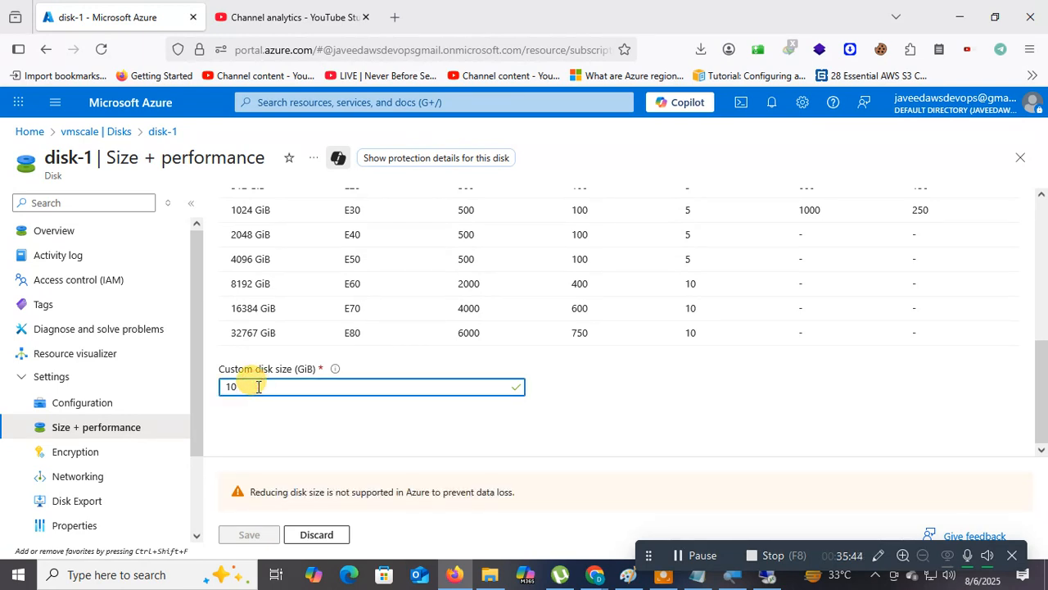
key(BackSpace)
key(BackSpace)
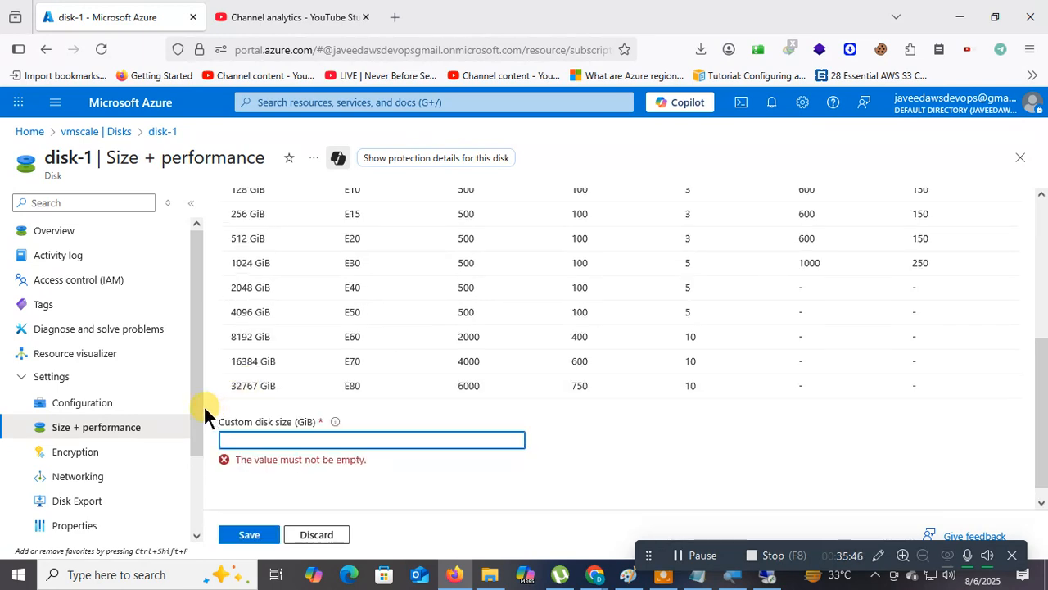
text(2)
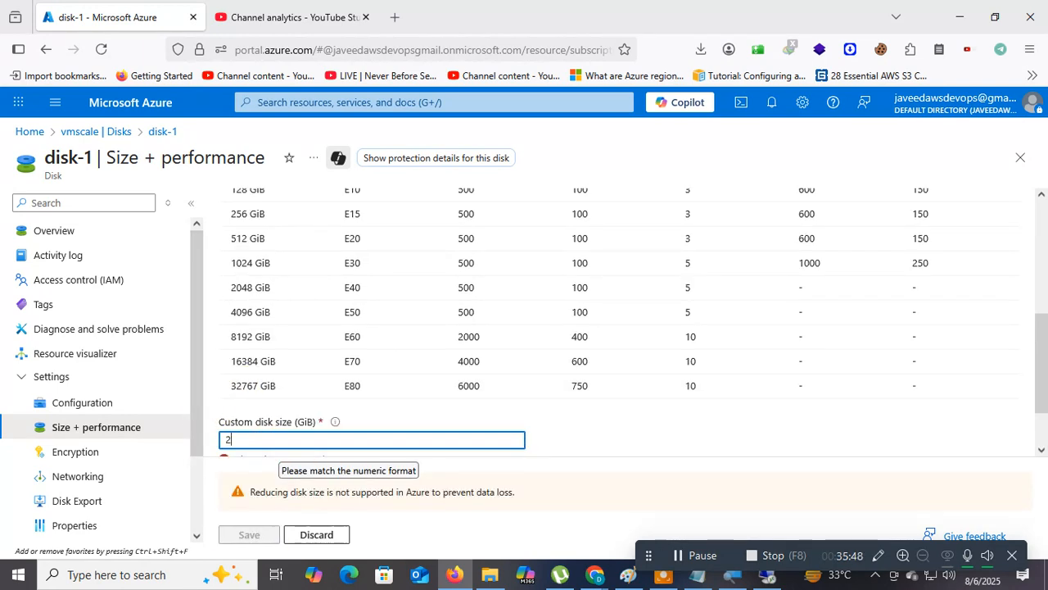
text(5)
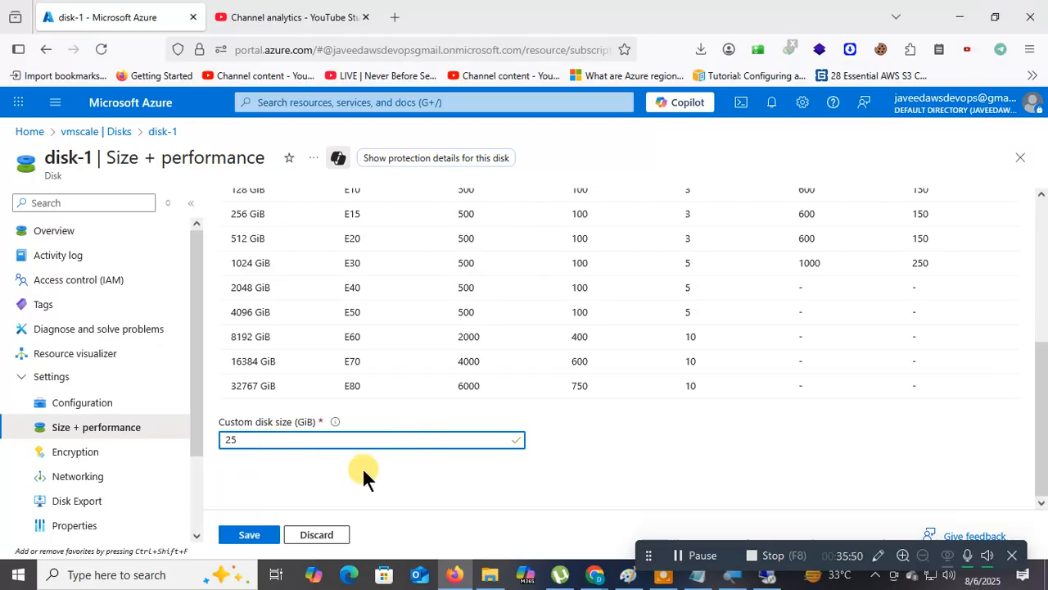
click(246, 534)
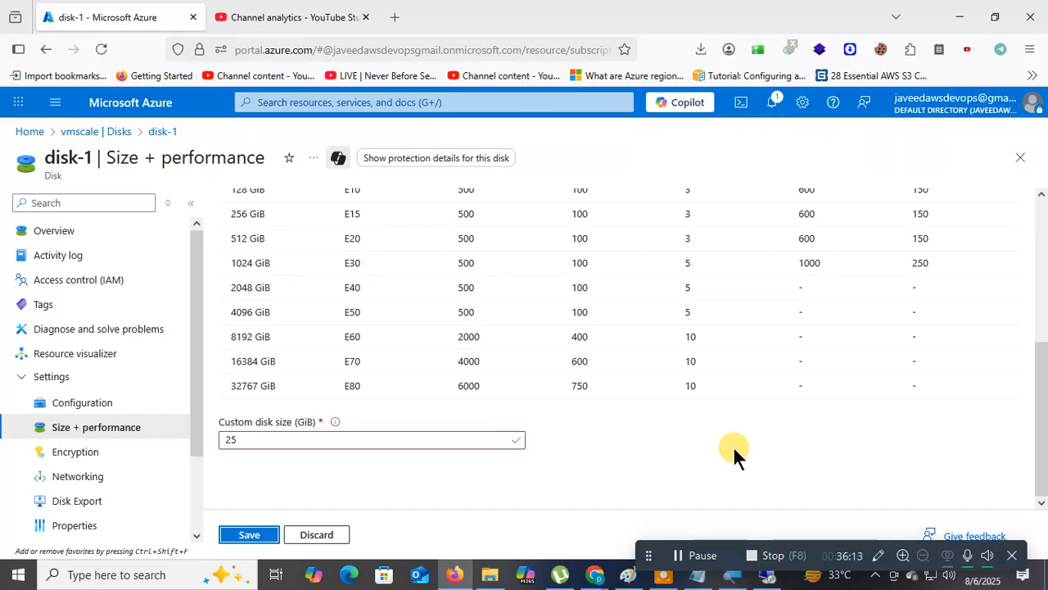
- Save disk-1's resize to 25 GiB
click(257, 540)
- In the remote session, launch diskmgmt.msc from Run and maximize Disk Management
click(774, 578)
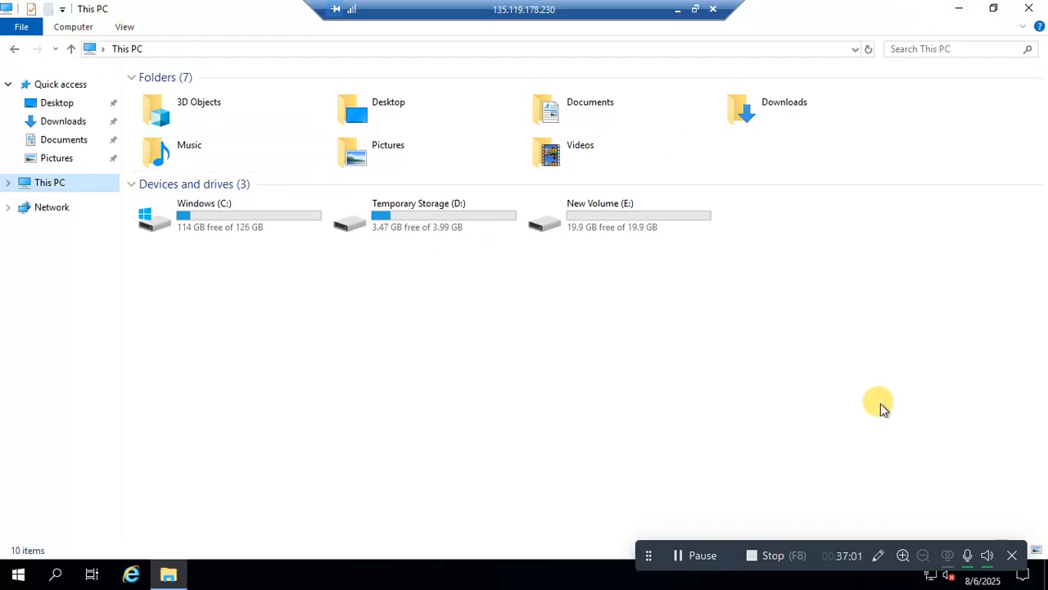
key(super+r)
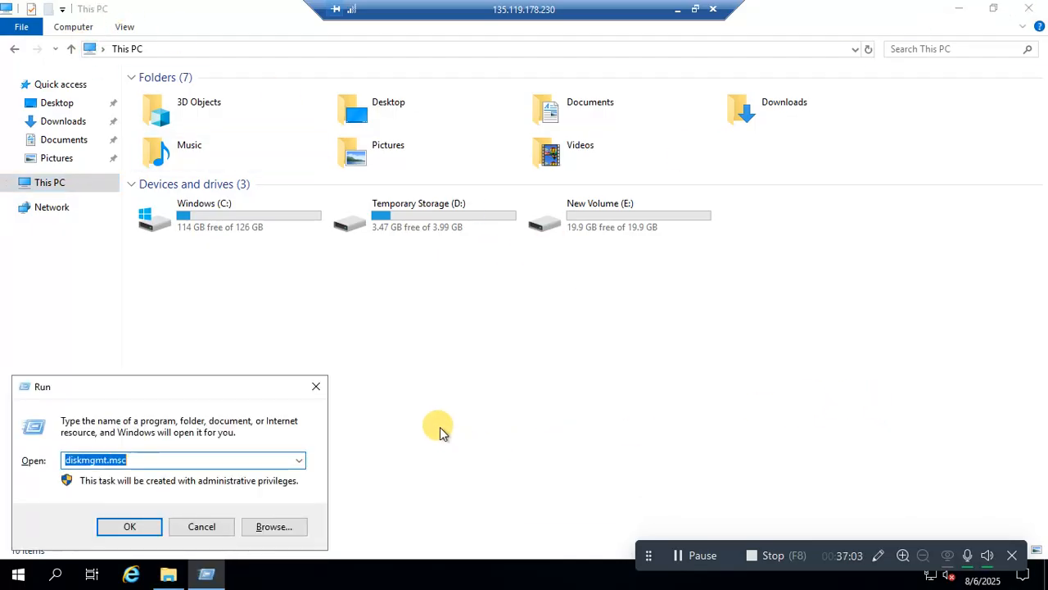
text(\)
key(BackSpace)
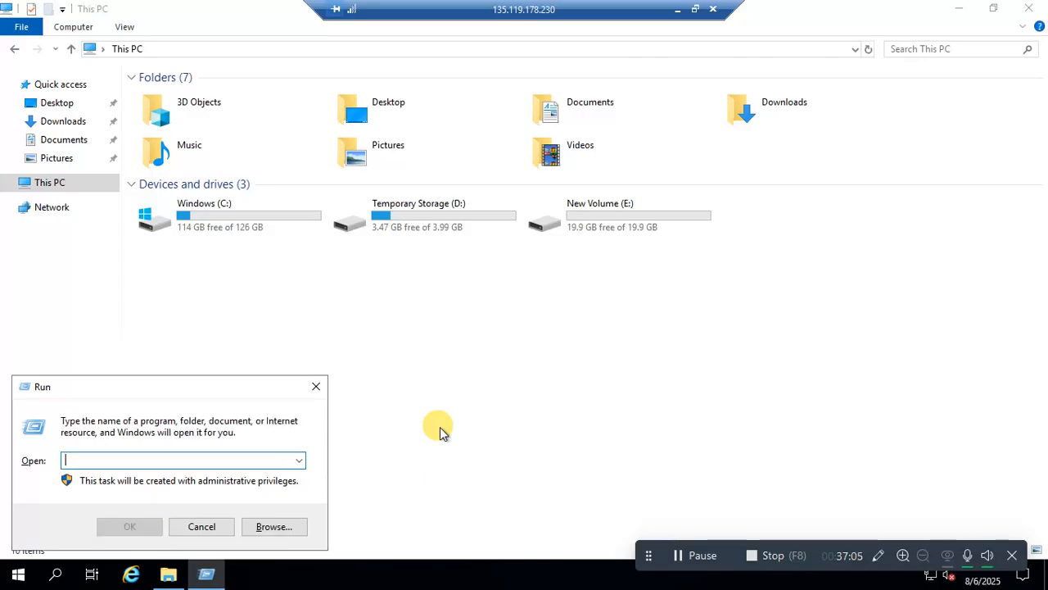
text(d)
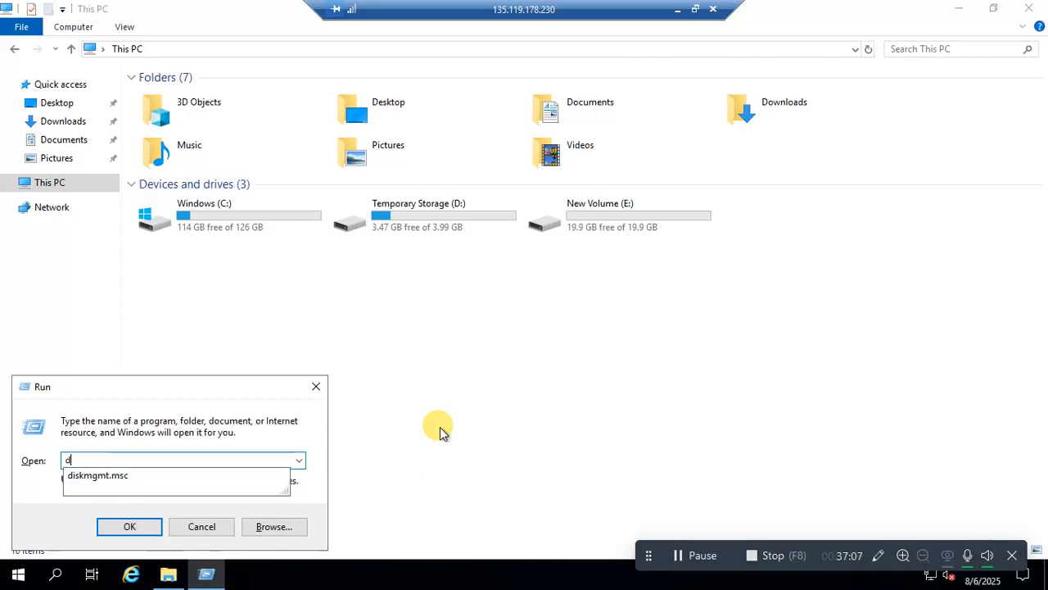
key(Down)
key(Return)
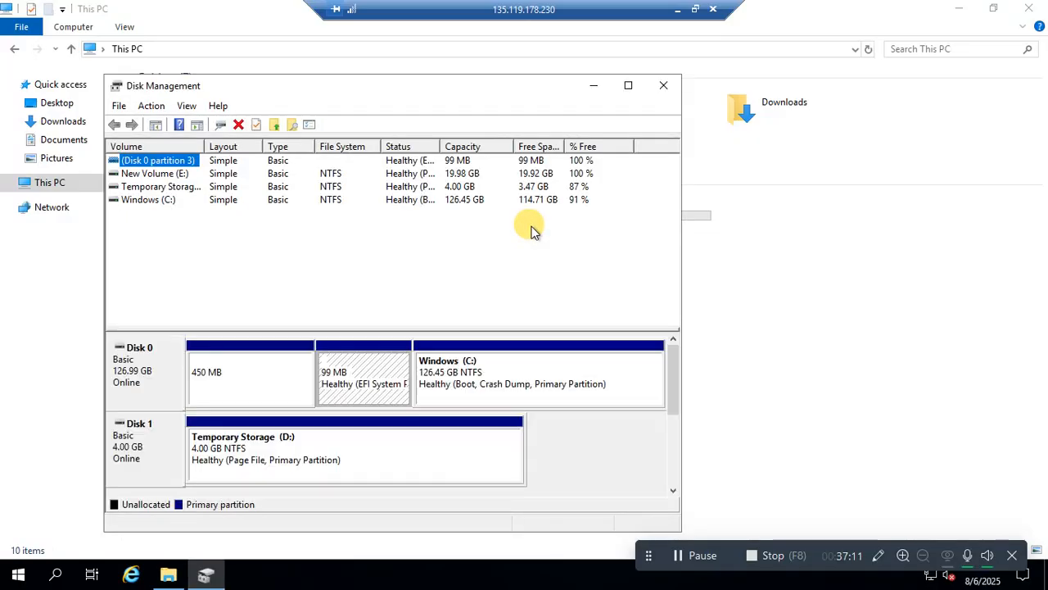
click(629, 86)
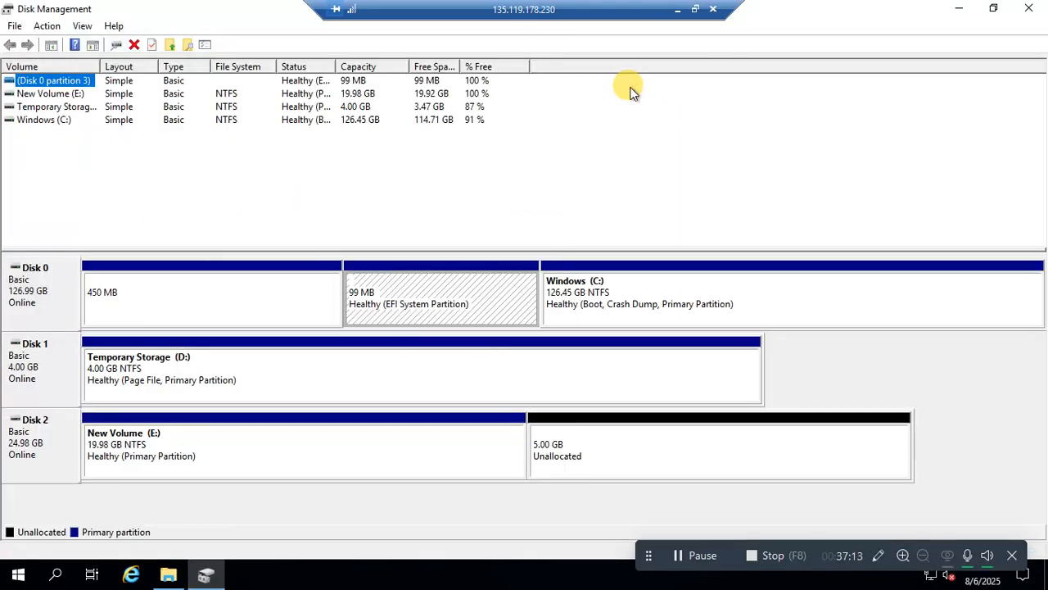
- Start the Extend Volume Wizard for New Volume (E:)
right_click(563, 444)
click(492, 526)
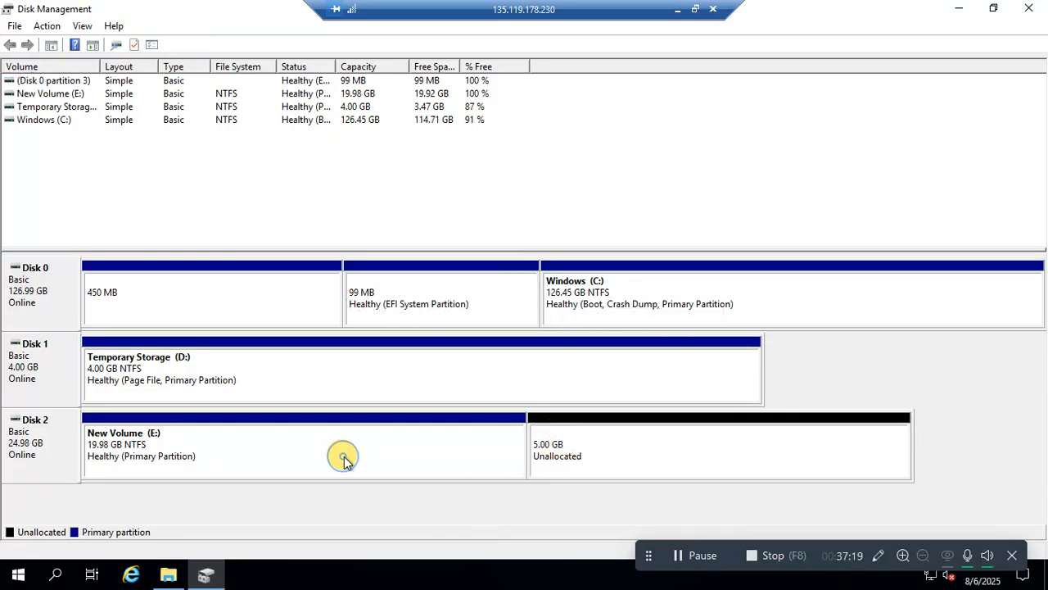
right_click(344, 456)
click(403, 349)
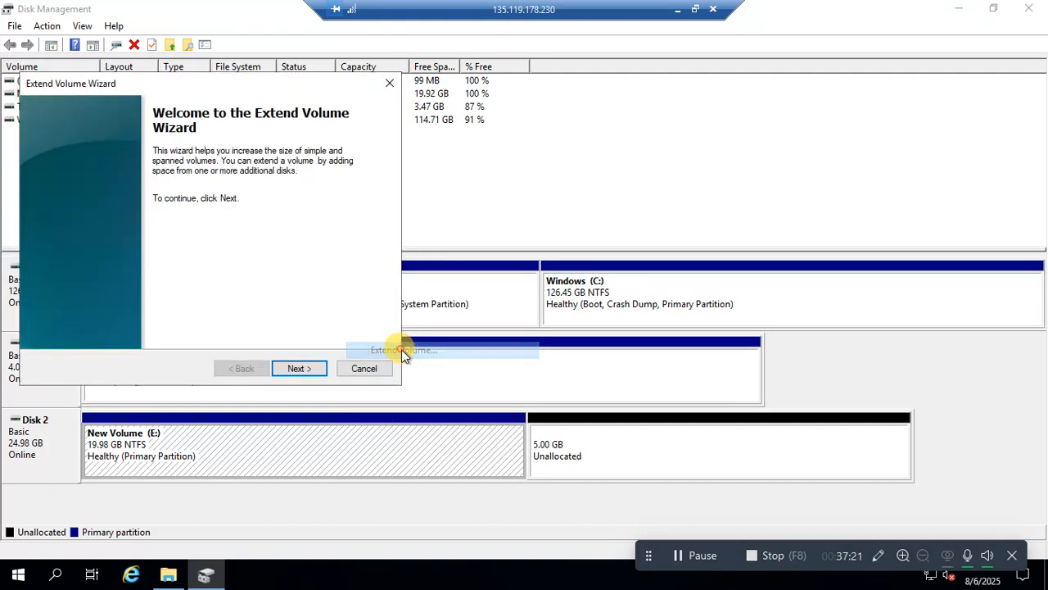
- Extend E: with all 5120 MB from Disk 2, making it 24.98 GB
click(296, 368)
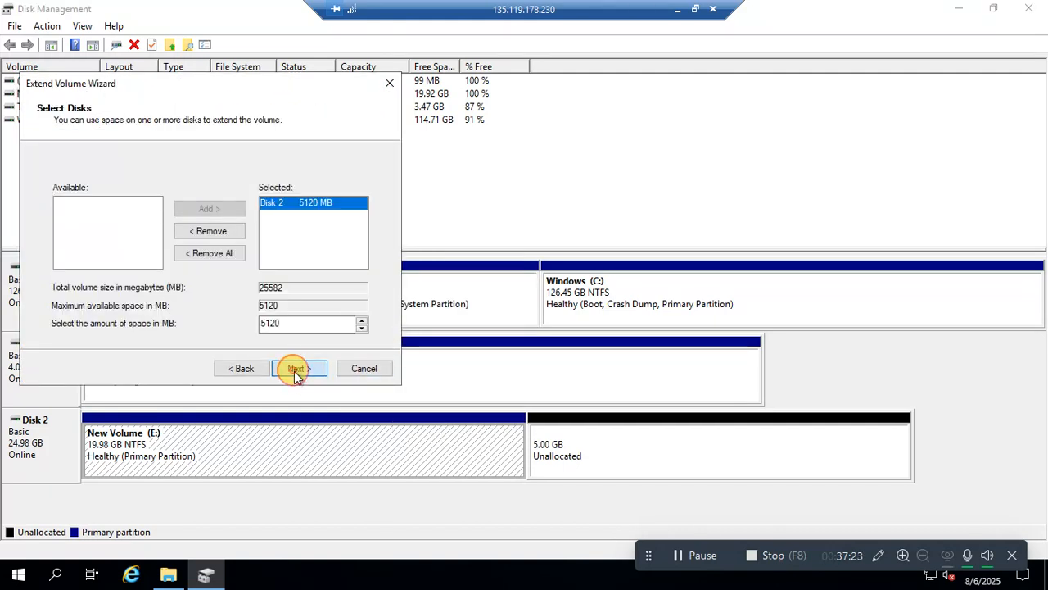
click(296, 369)
click(297, 369)
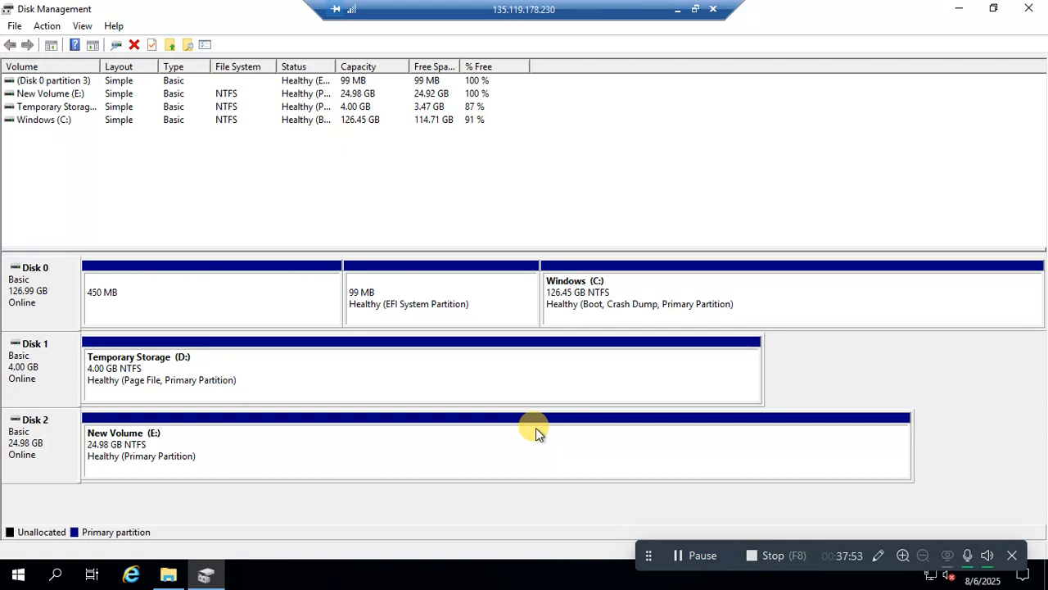
- Close Disk Management and check under This PC that drive E: now shows 24.9 GB
click(1028, 8)
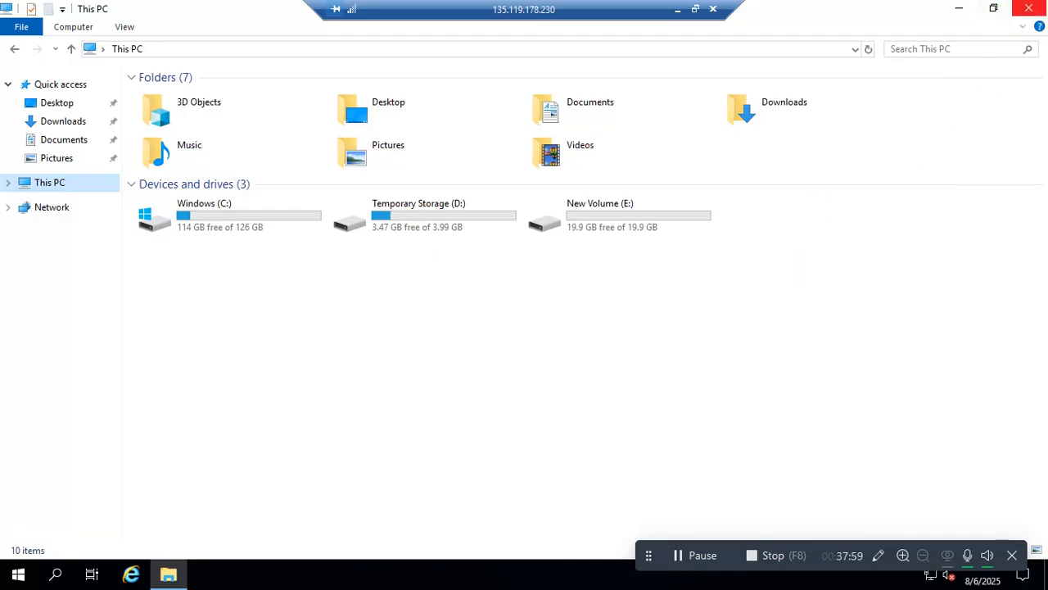
click(1032, 8)
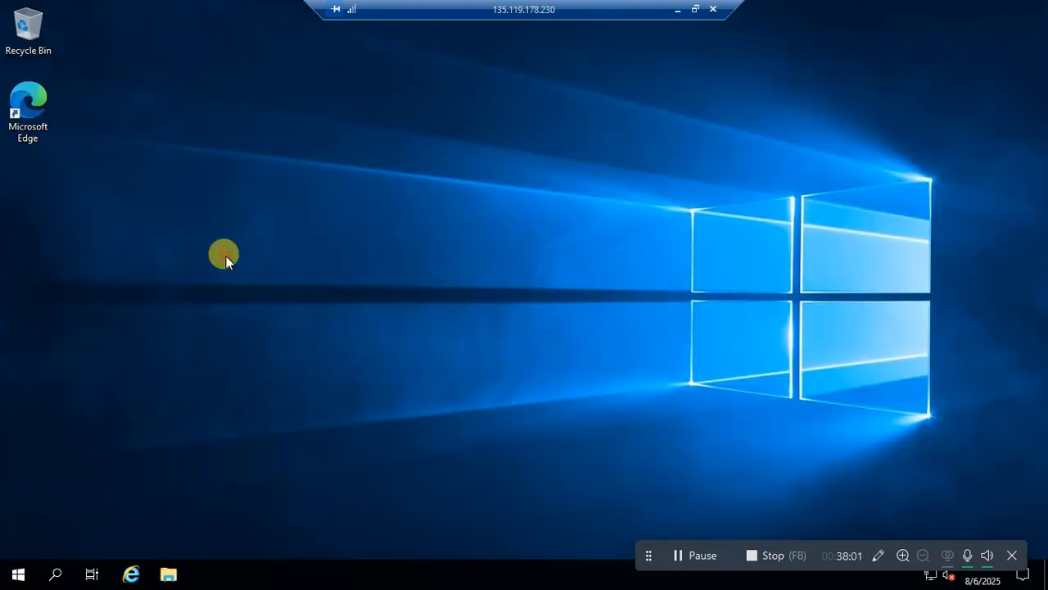
key(super+e)
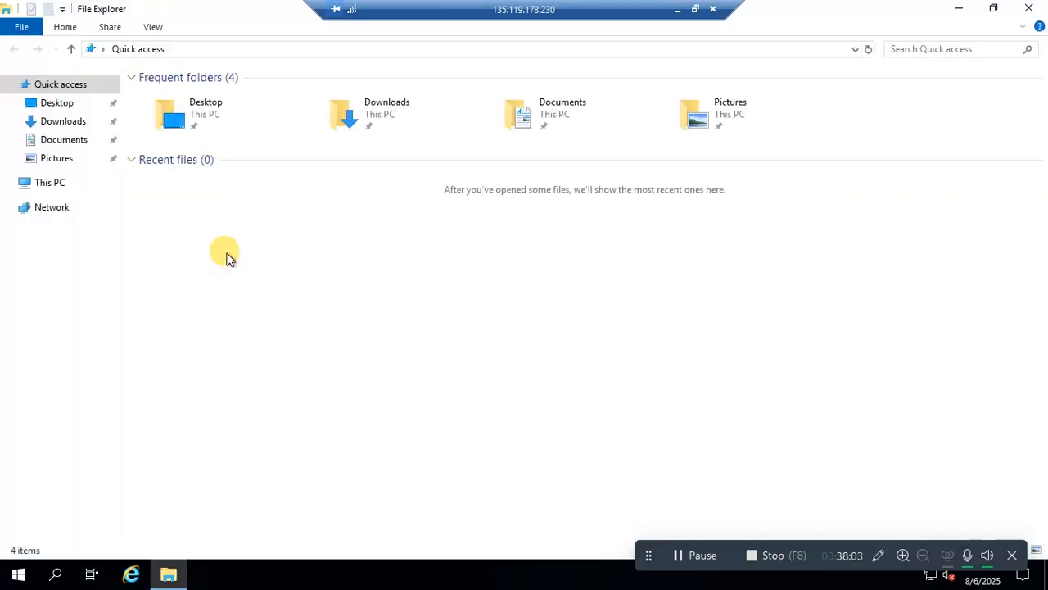
click(47, 184)
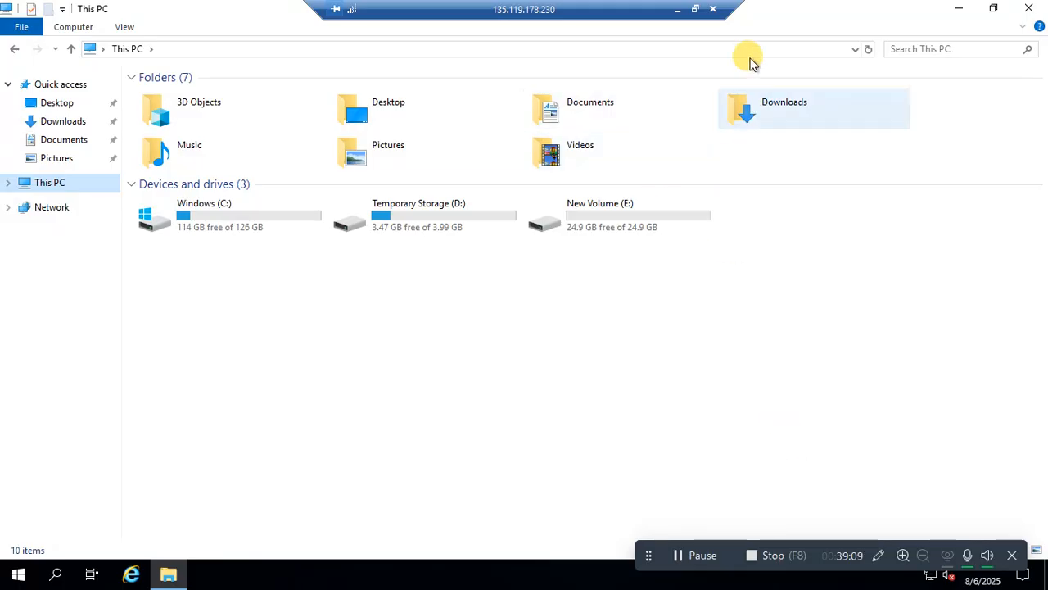
- Disconnect the remote desktop session and return to the Azure portal Home page
click(712, 11)
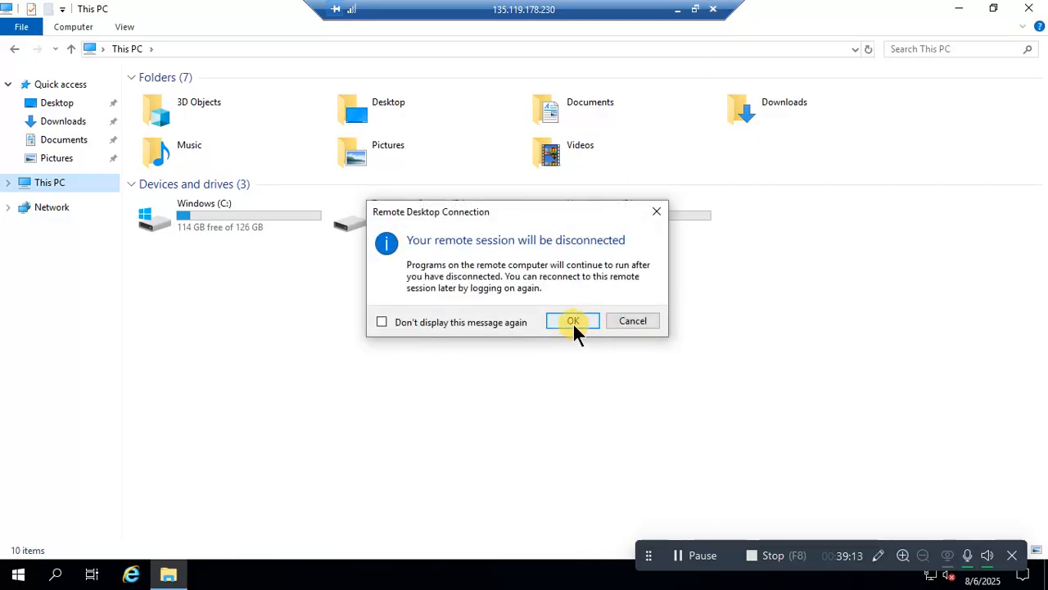
click(572, 320)
click(27, 132)
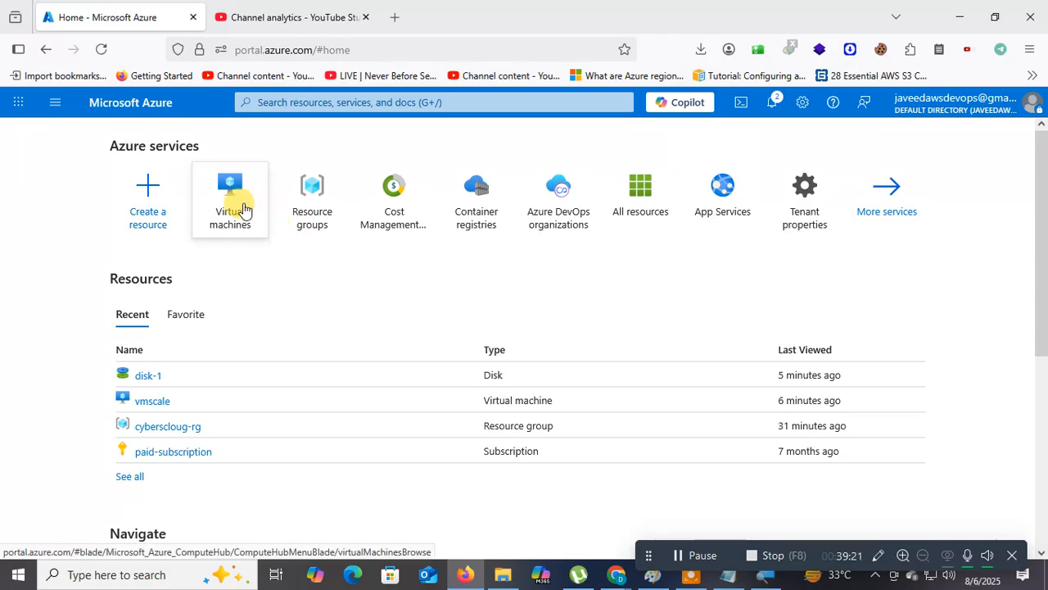
- Open resource group cyberscloug-rg, select all its resources, and start Delete resource group
click(319, 190)
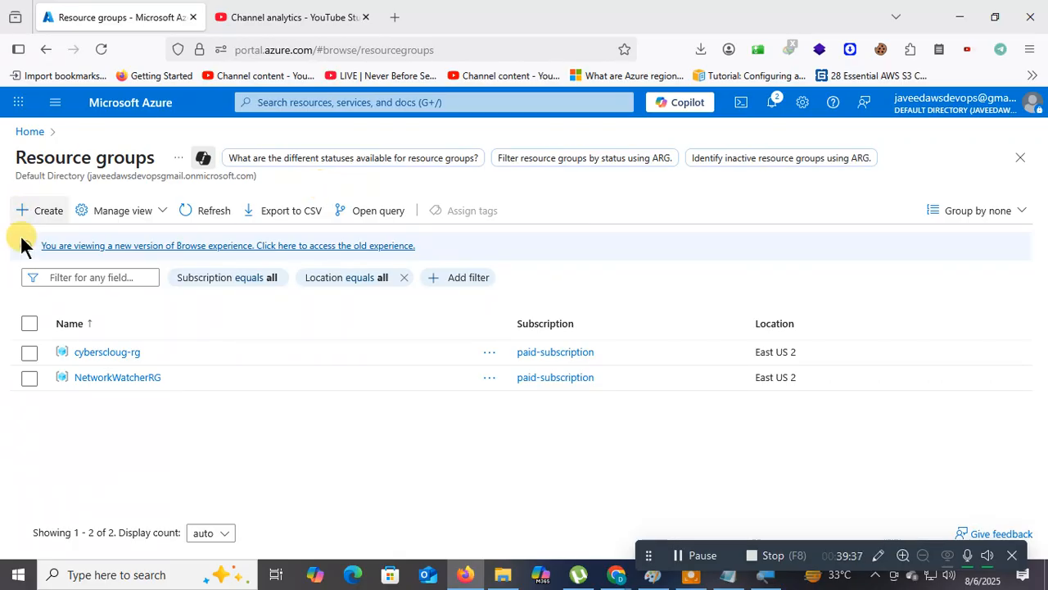
click(29, 353)
click(78, 353)
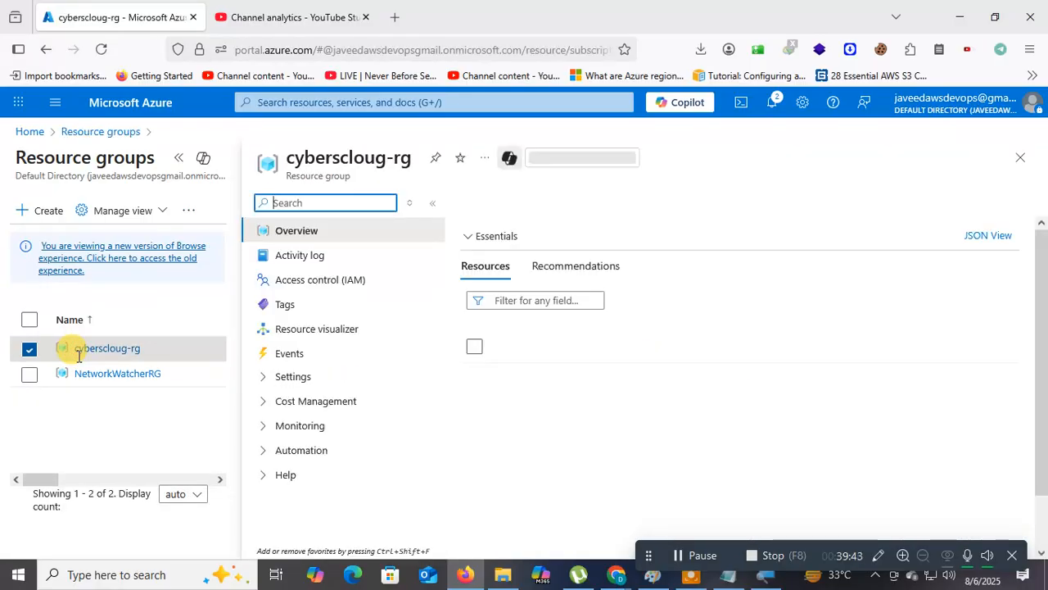
click(474, 346)
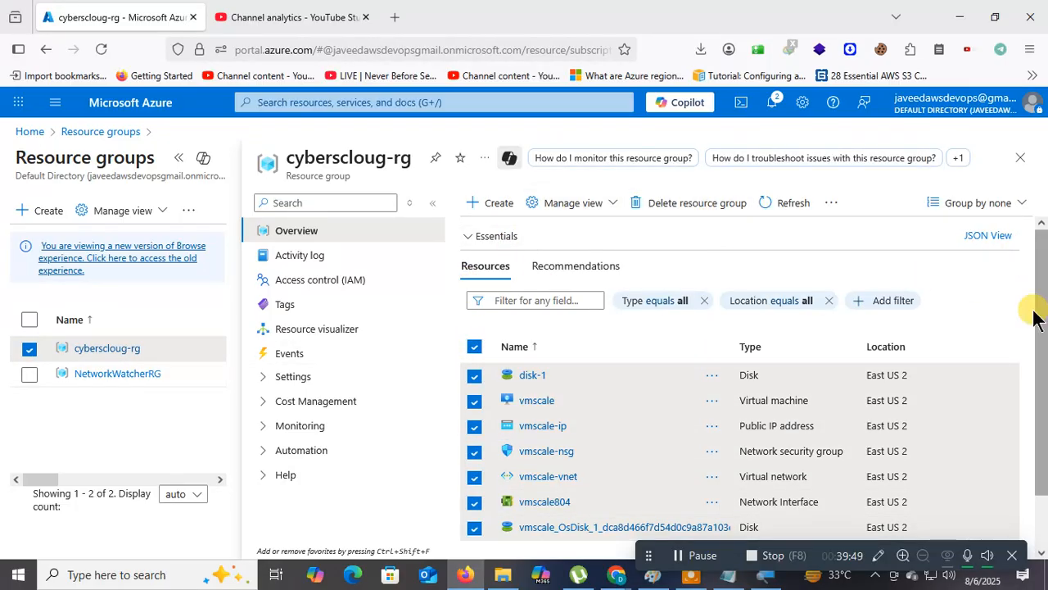
click(656, 203)
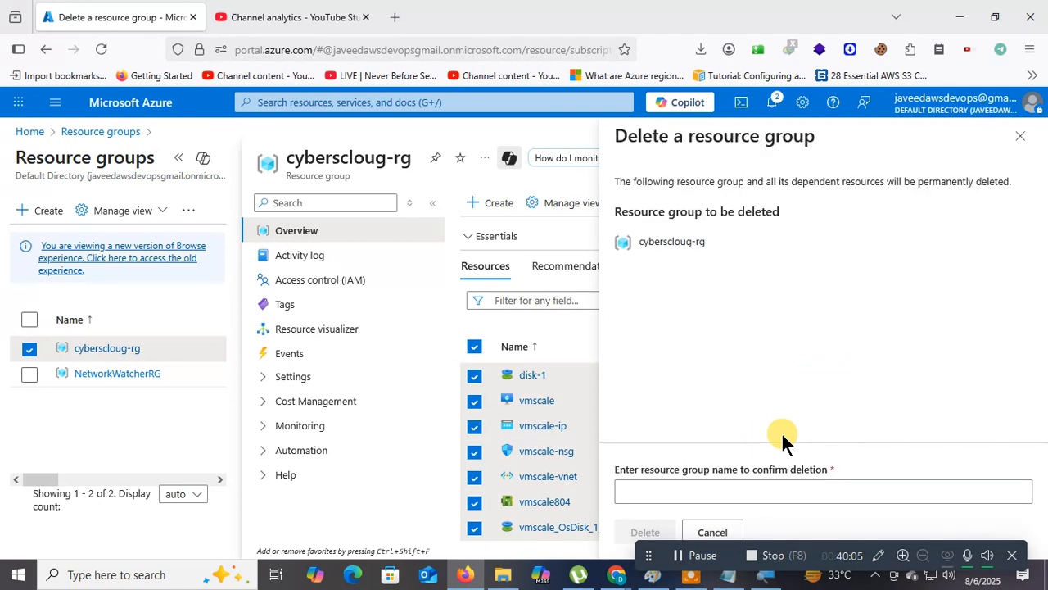
- Paste 'cyberscloug-rg' into the confirmation field and confirm permanent deletion of the group
click(713, 244)
click(644, 488)
right_click(647, 493)
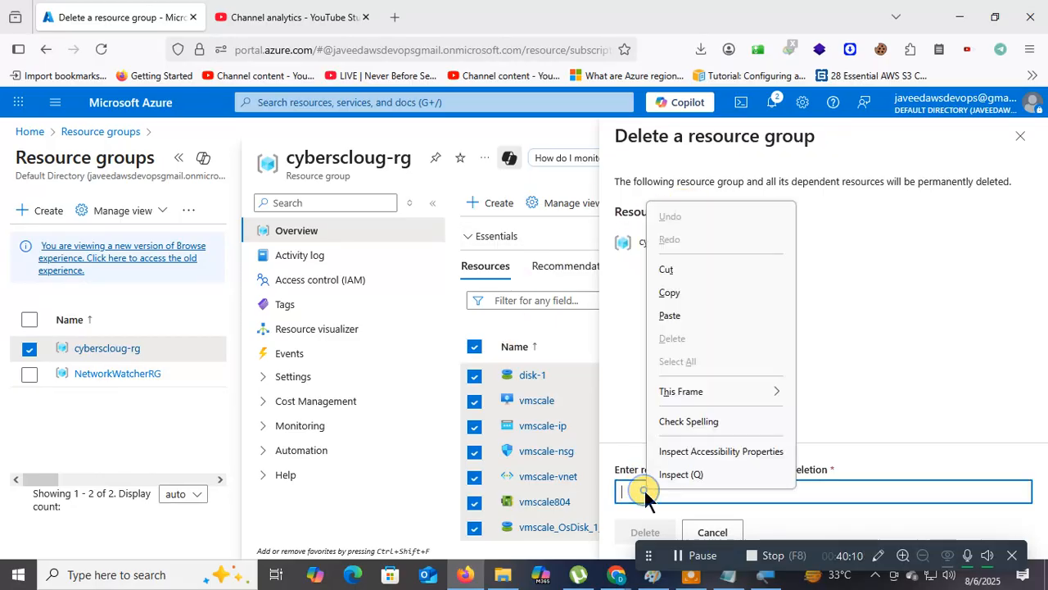
click(673, 316)
click(643, 532)
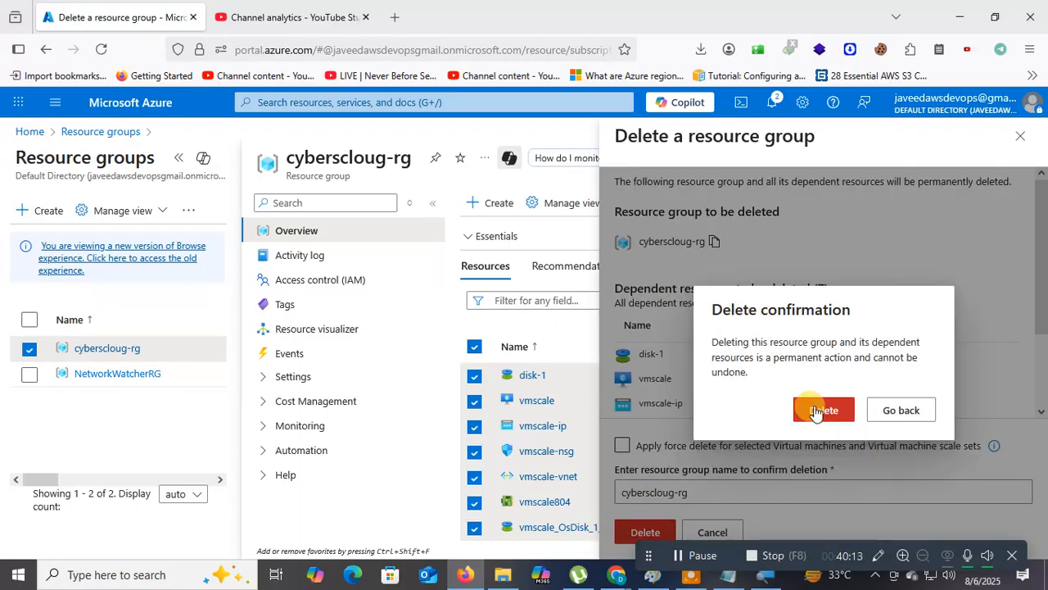
click(816, 412)
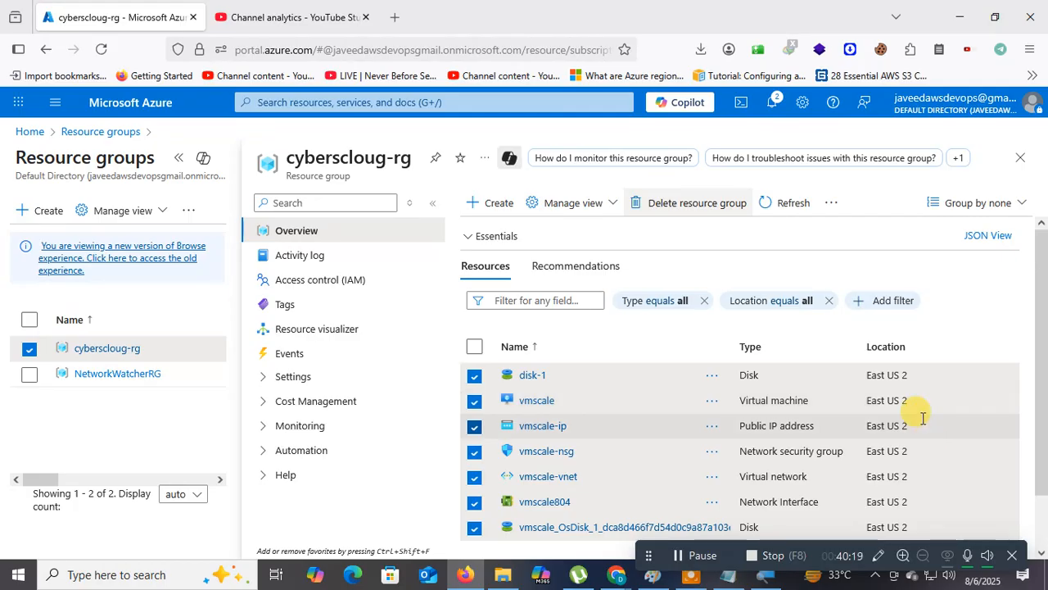
mouse_move(616, 577)
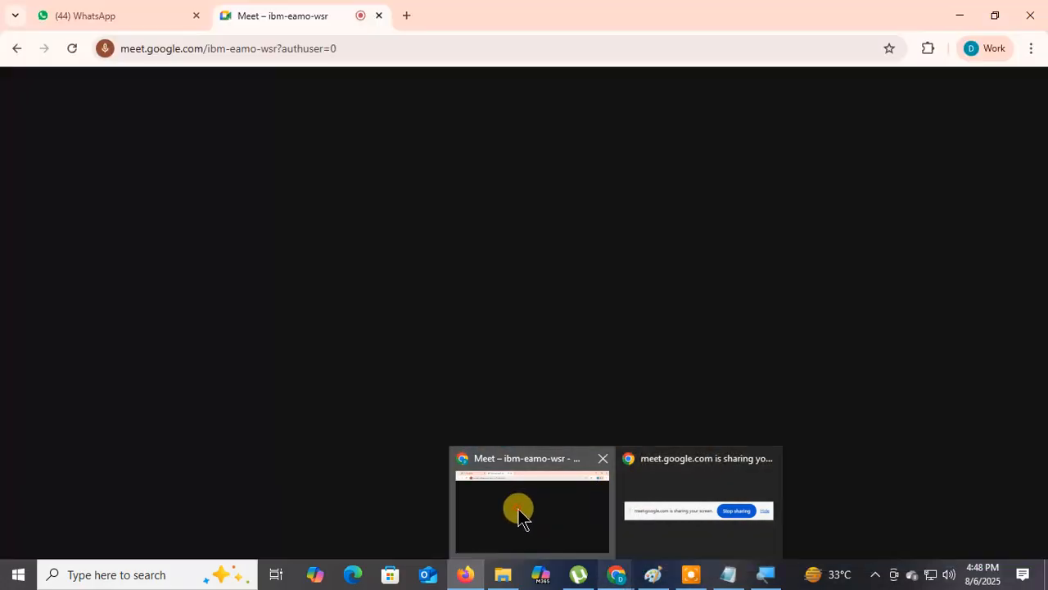
- Bring the Google Meet window back to the front from the Chrome taskbar icon
click(517, 511)
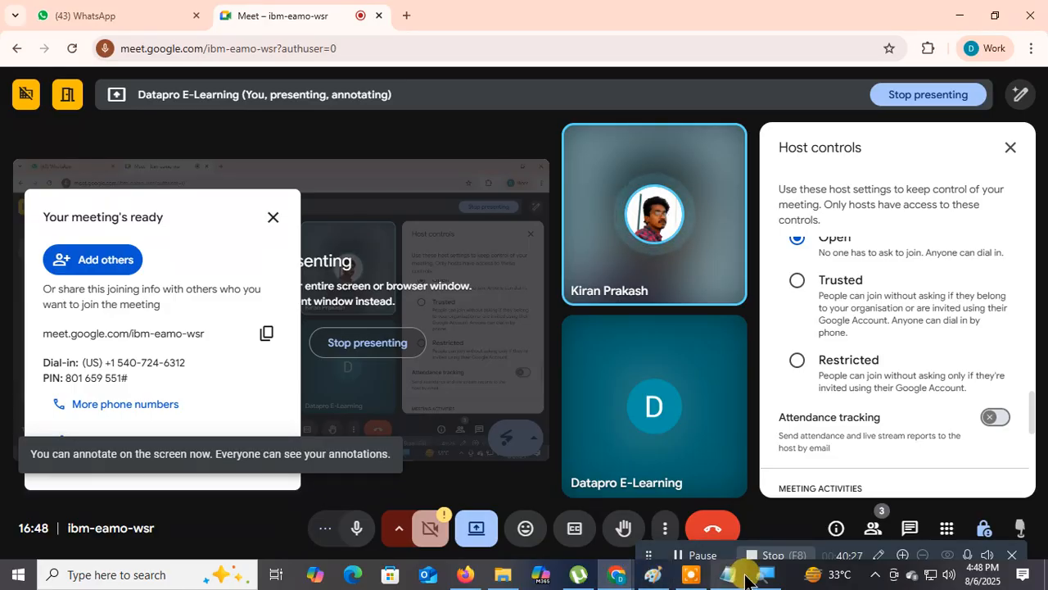
mouse_move(692, 573)
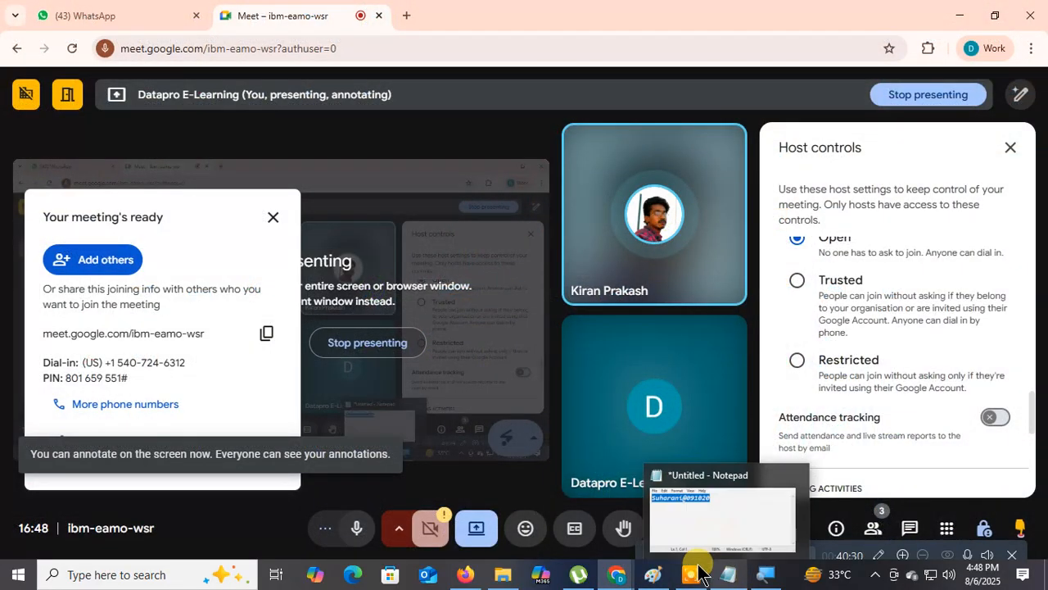
mouse_move(615, 575)
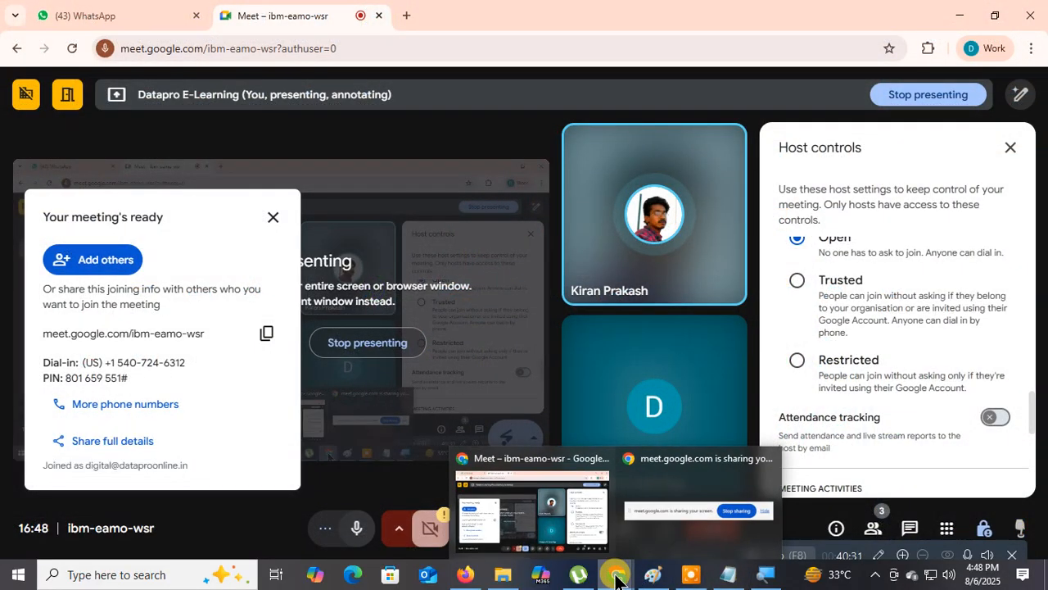